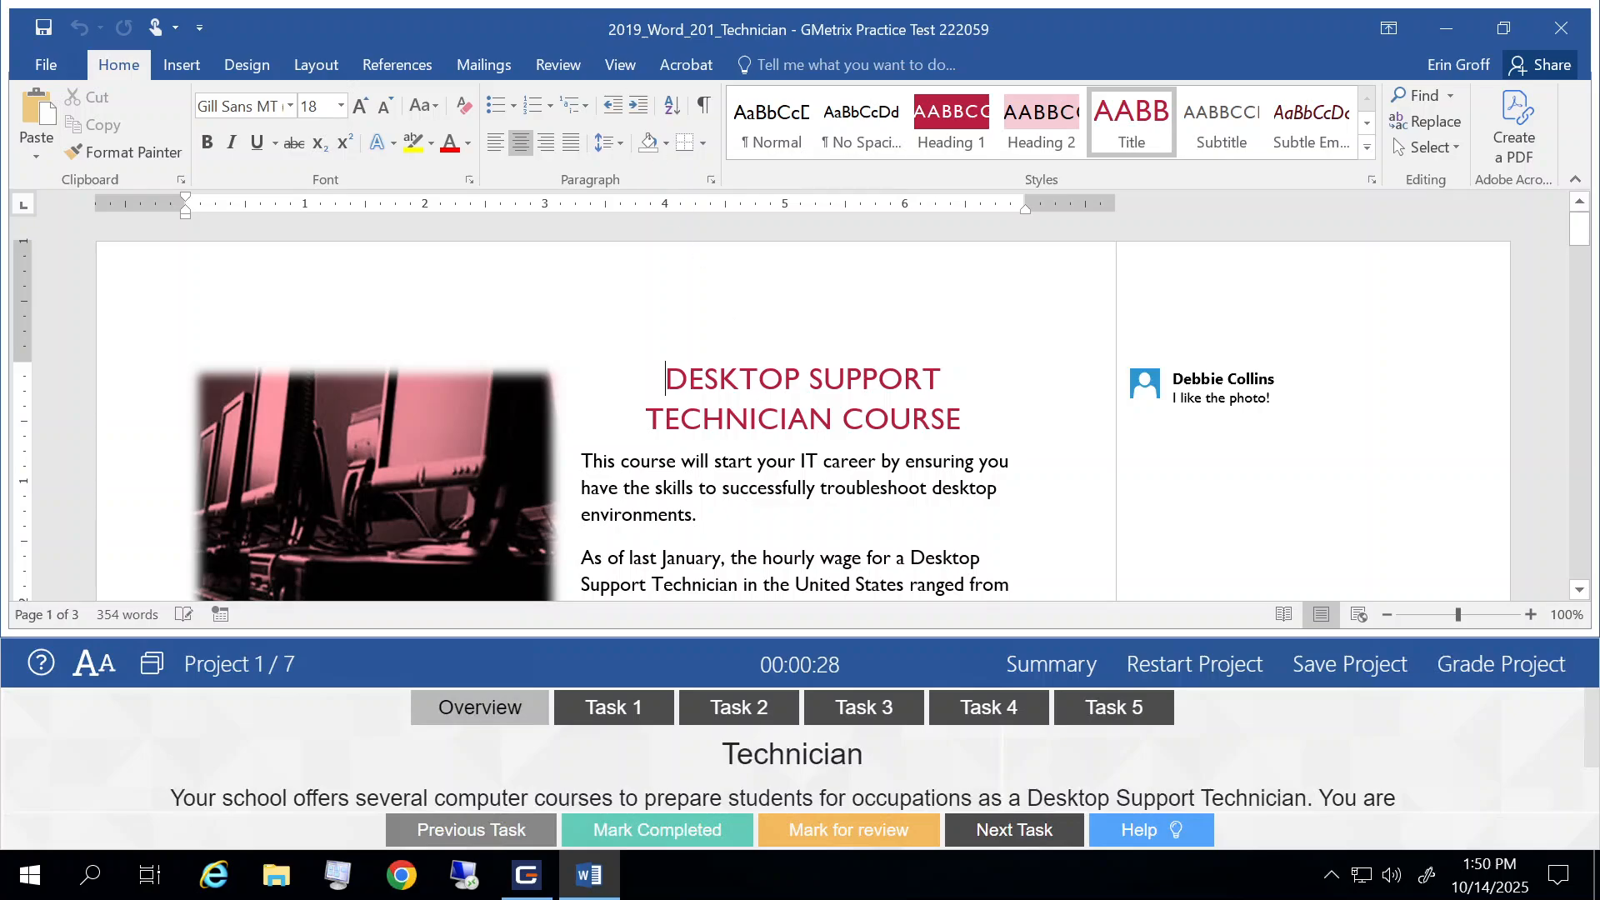
# Step: Open Task 1 with its help and add Accent Bar 4 page numbering at the bottom of all pages, closing the footer
pyautogui.click(585, 711)
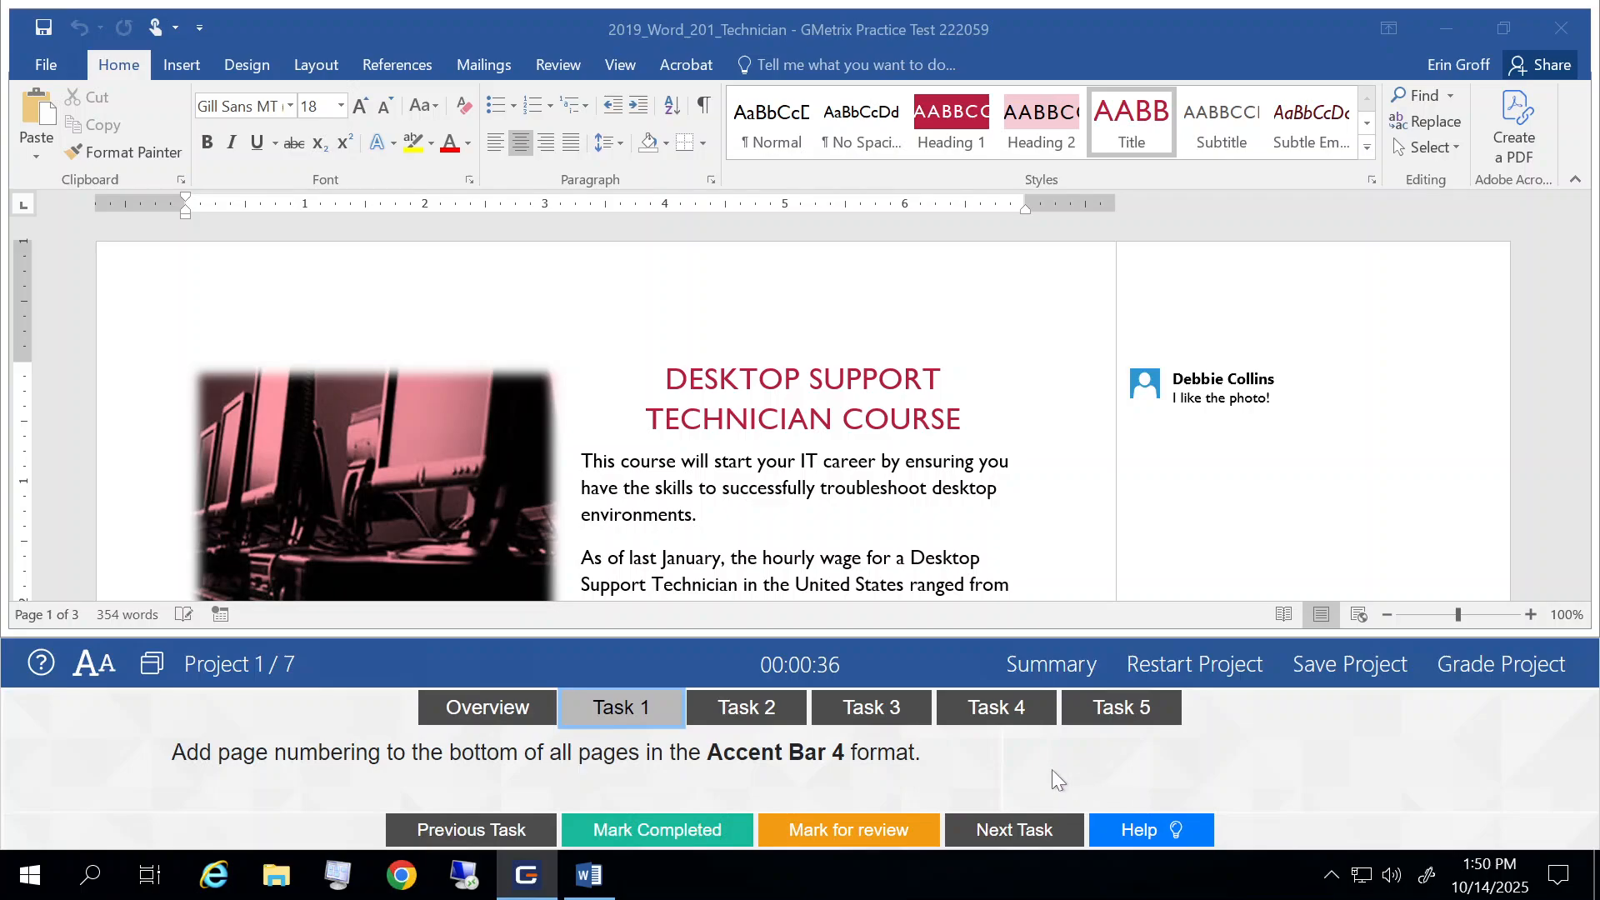
pyautogui.click(1124, 828)
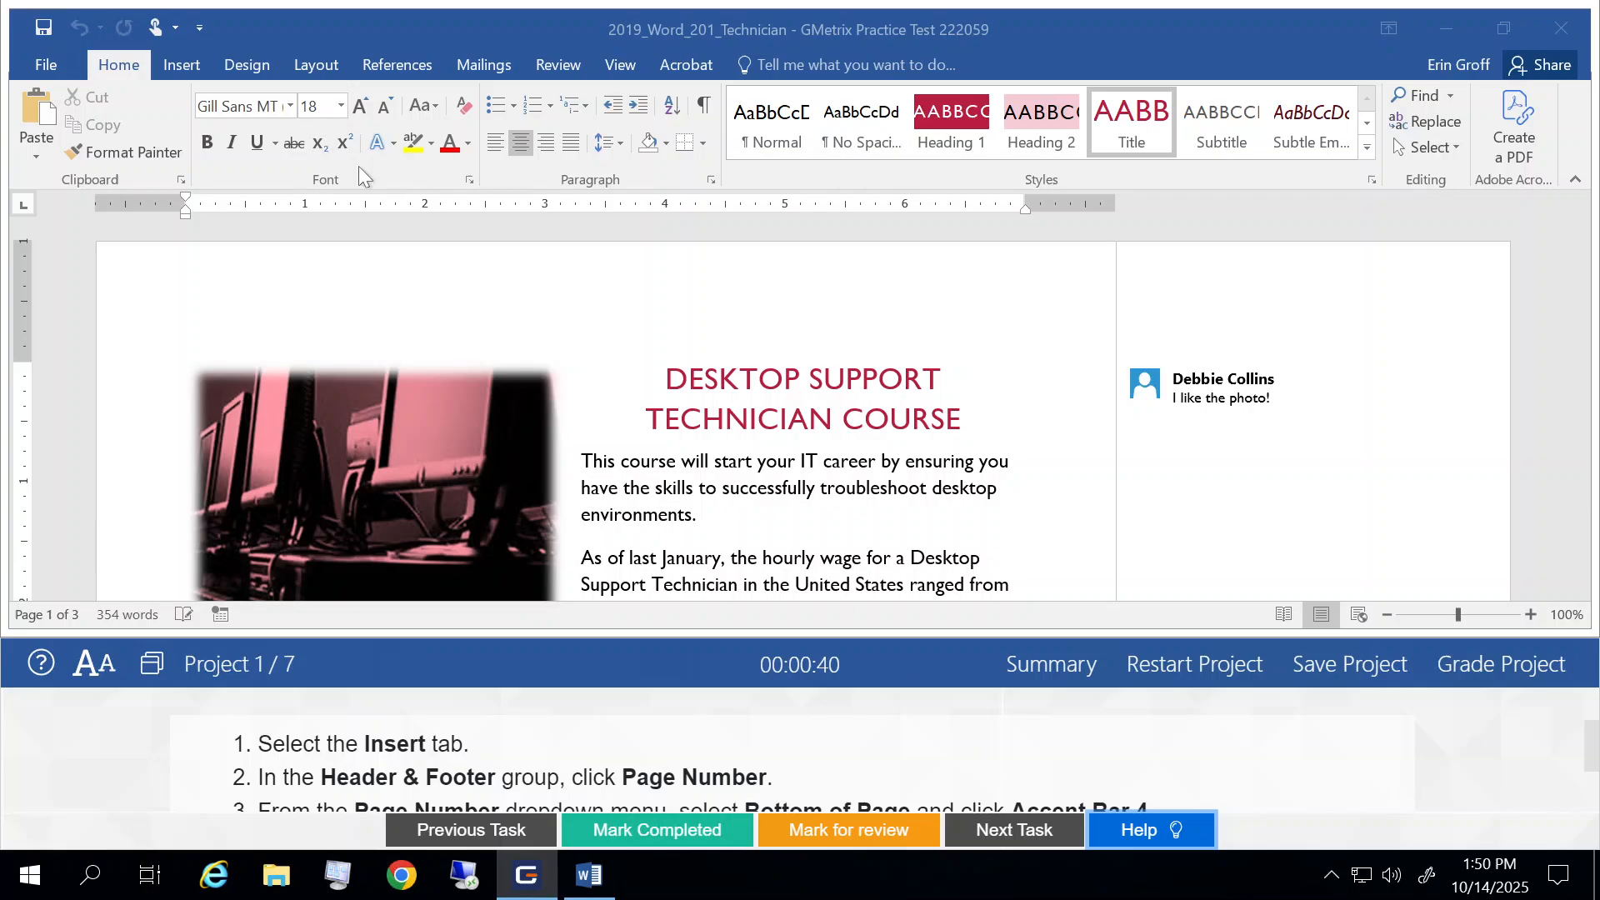
pyautogui.click(192, 63)
pyautogui.click(182, 64)
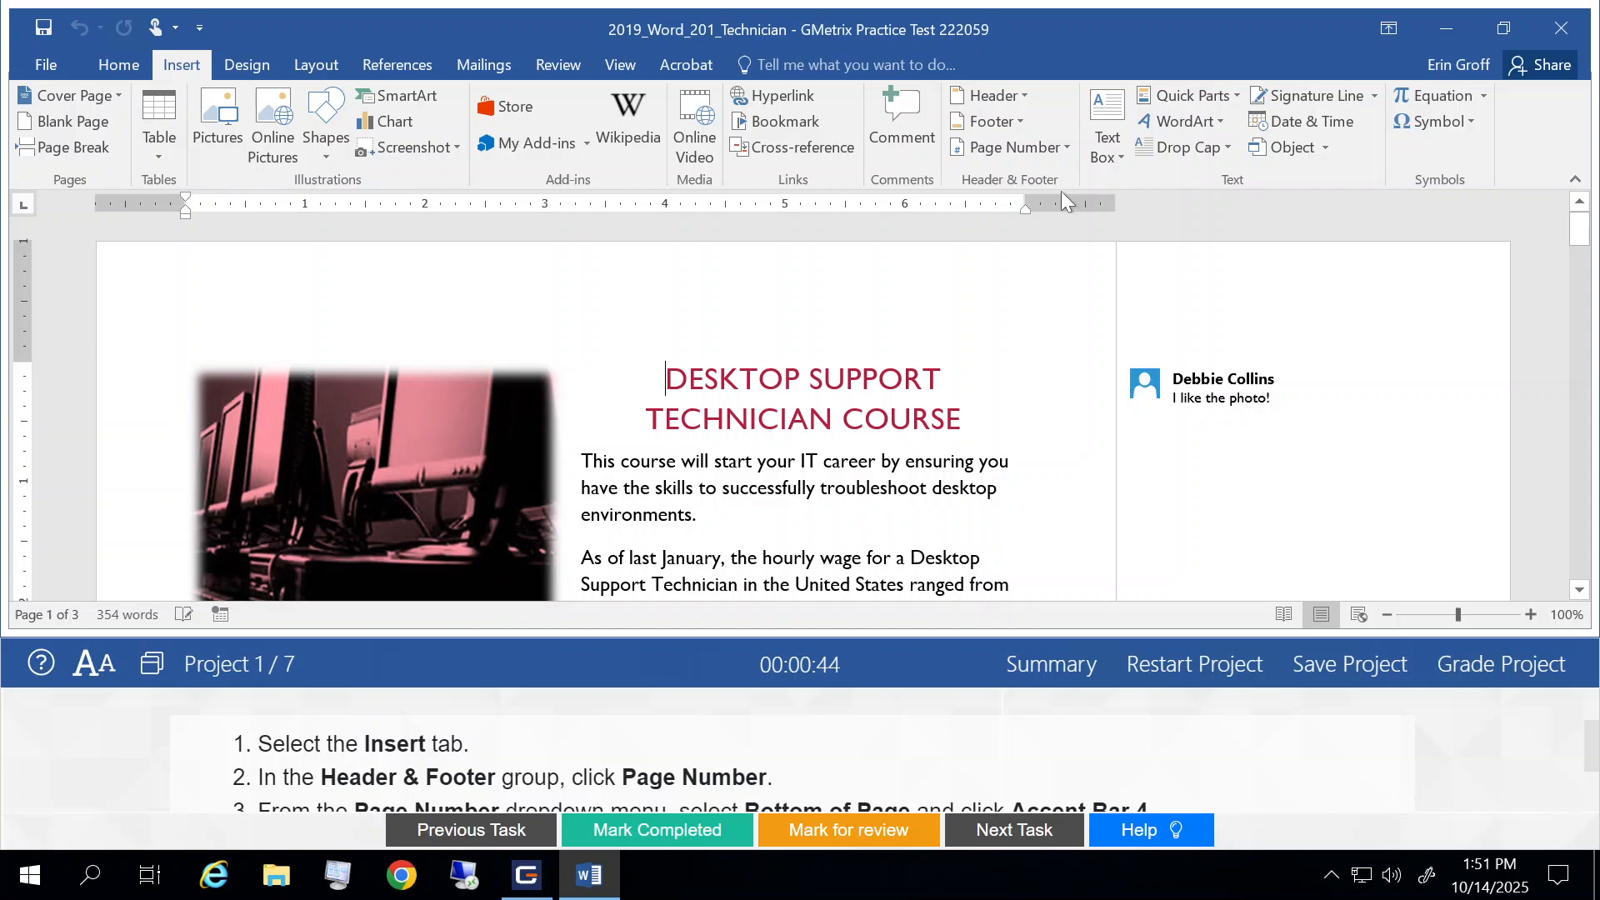
pyautogui.click(1034, 148)
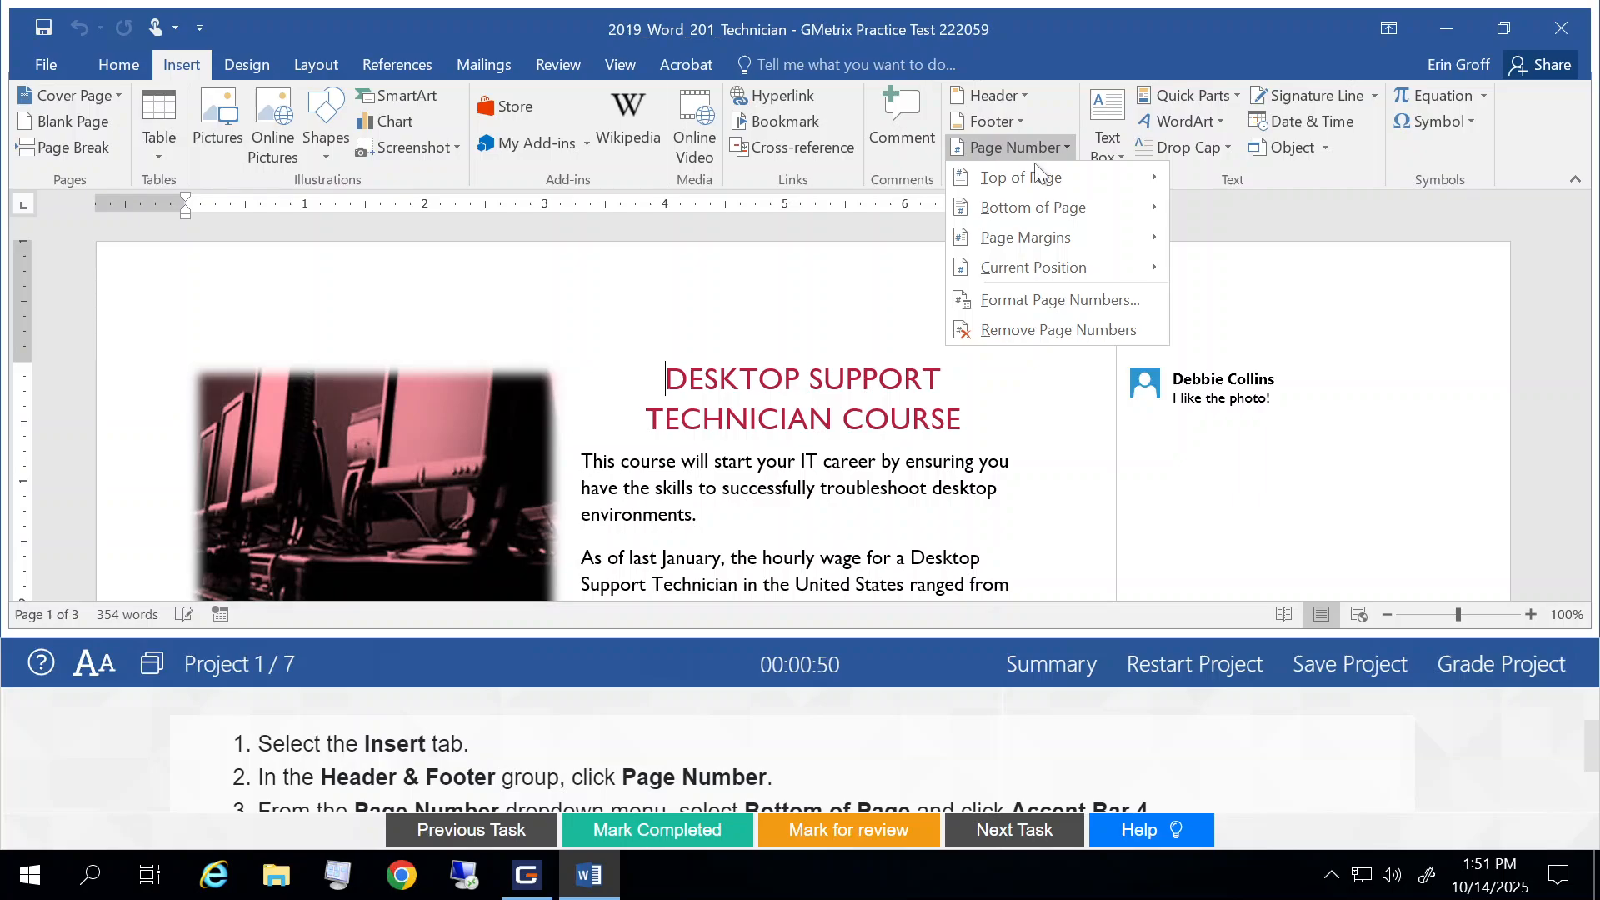
pyautogui.moveTo(1033, 176)
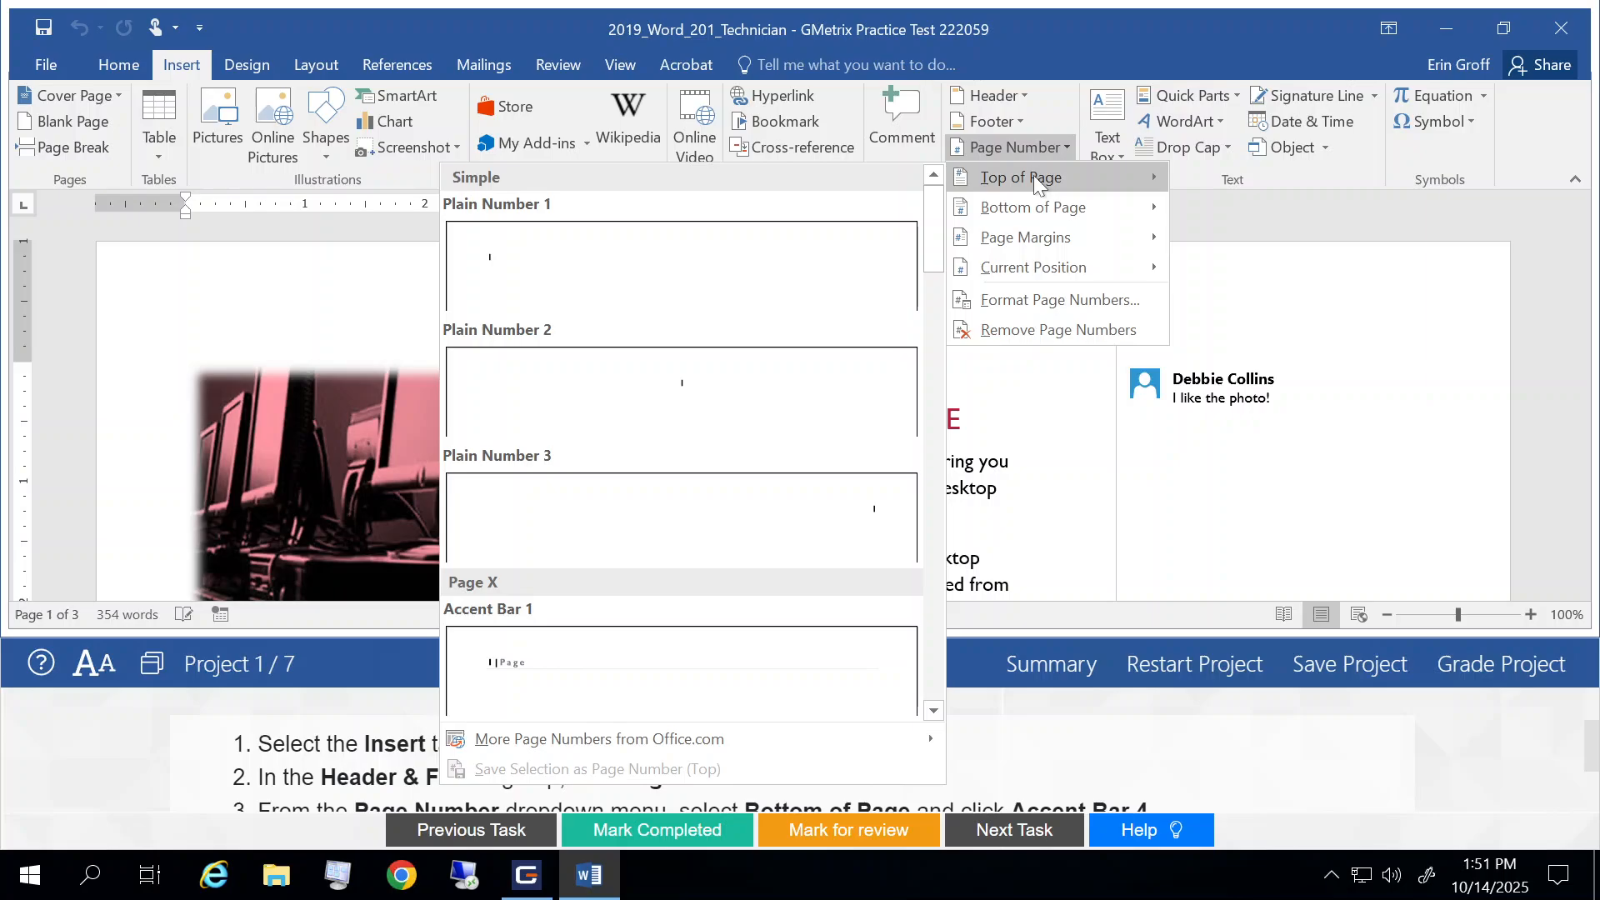
pyautogui.moveTo(1037, 205)
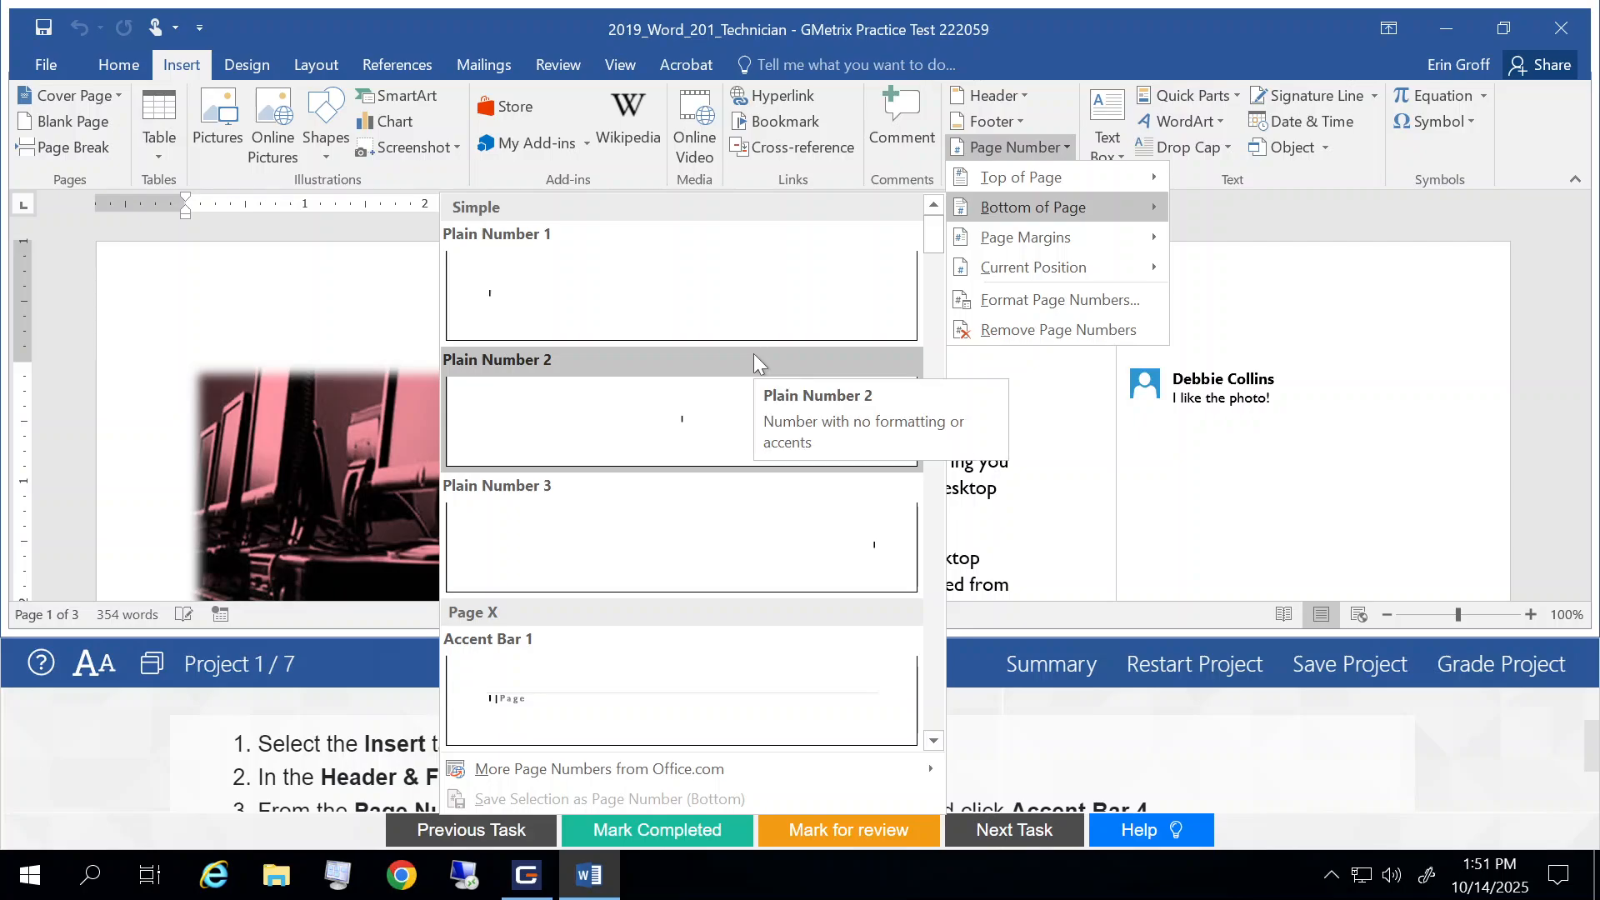
pyautogui.scroll(-5, 753, 353)
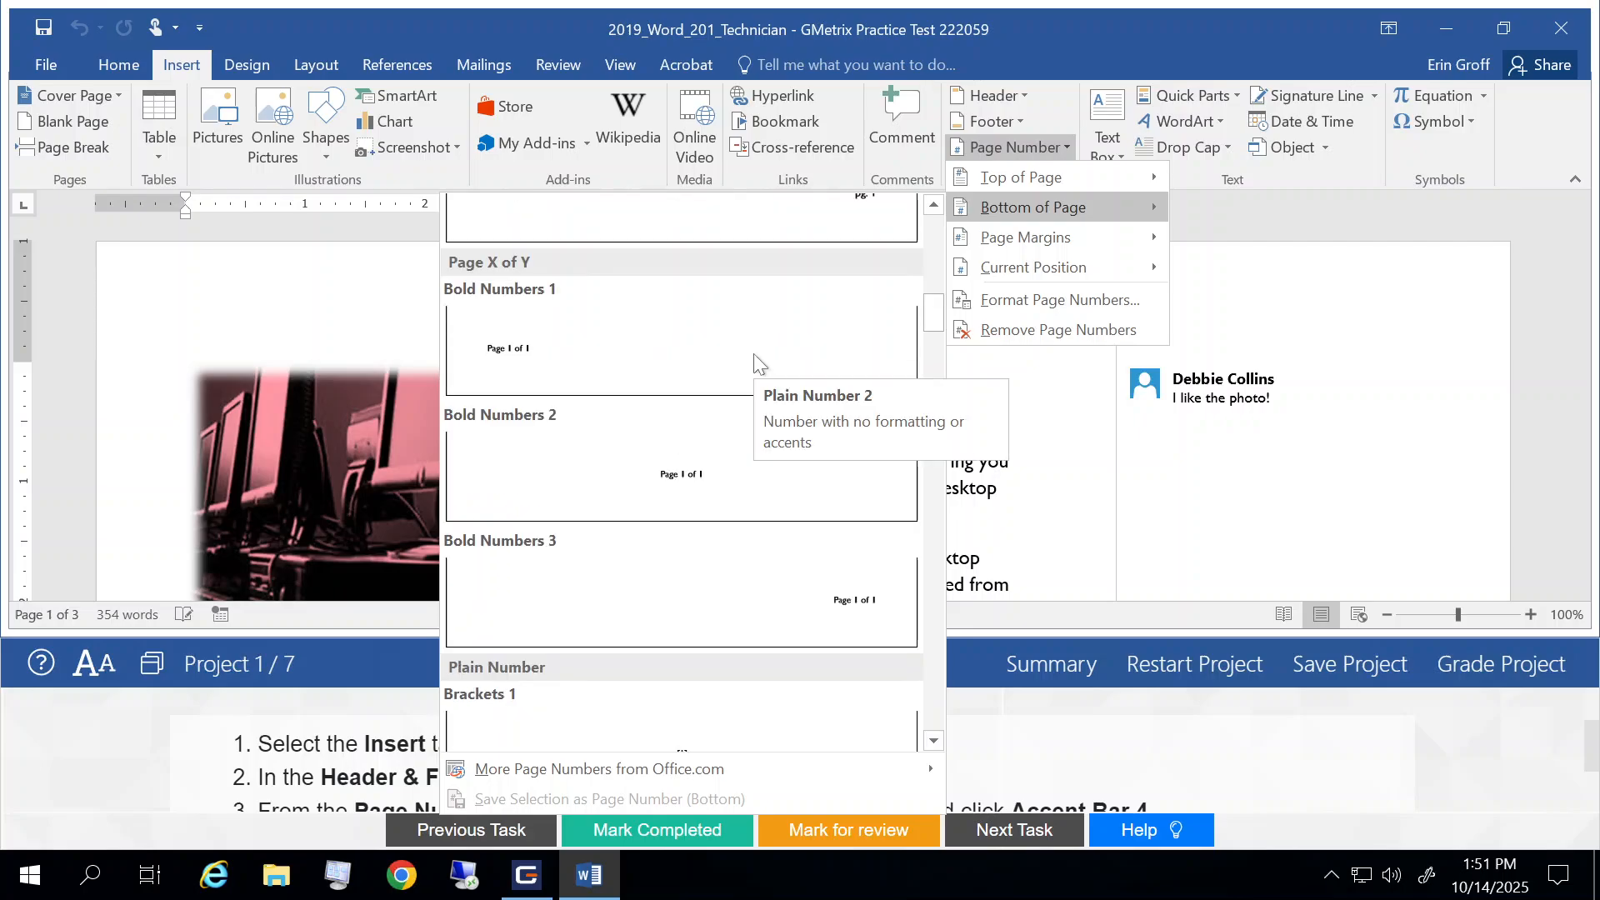
pyautogui.moveTo(938, 315); pyautogui.dragTo(944, 267)
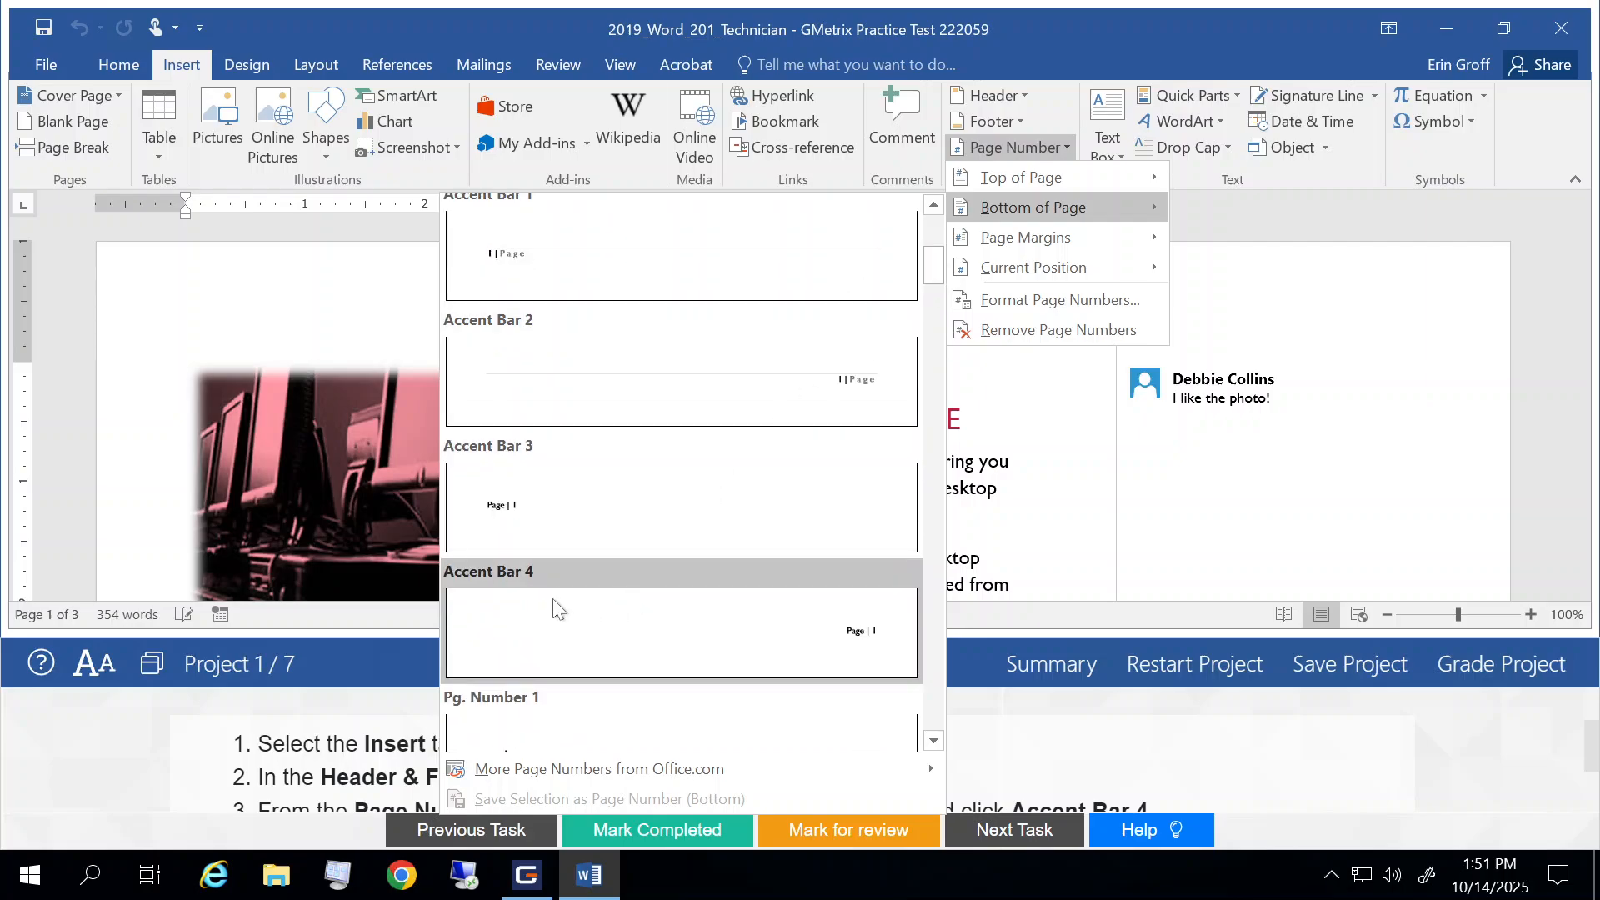
pyautogui.click(518, 605)
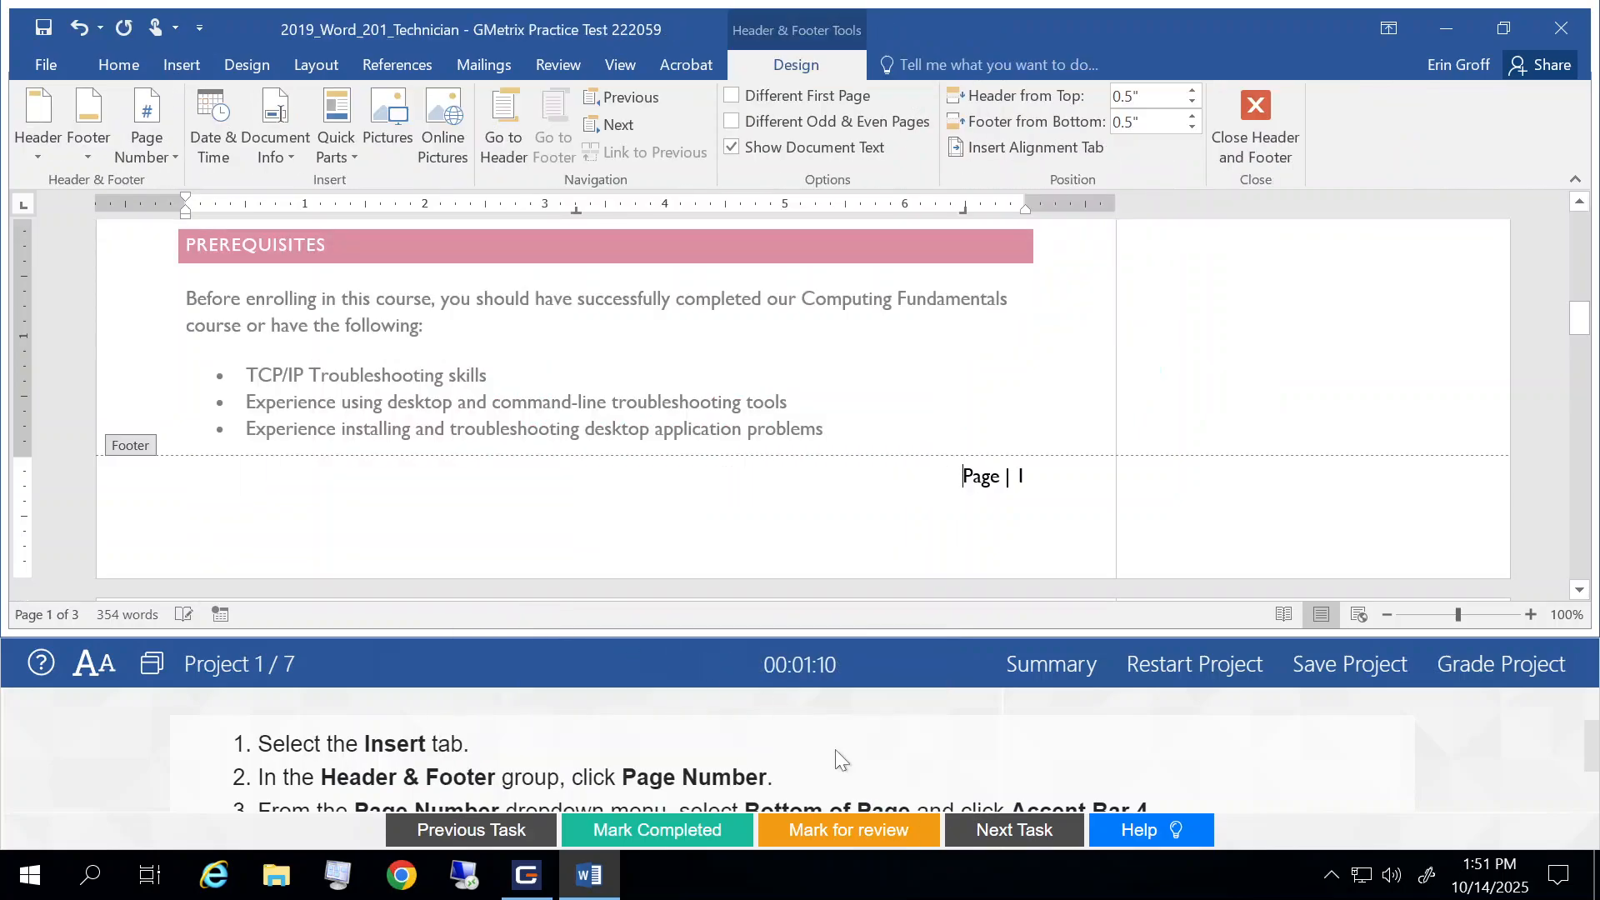
pyautogui.scroll(-1, 835, 748)
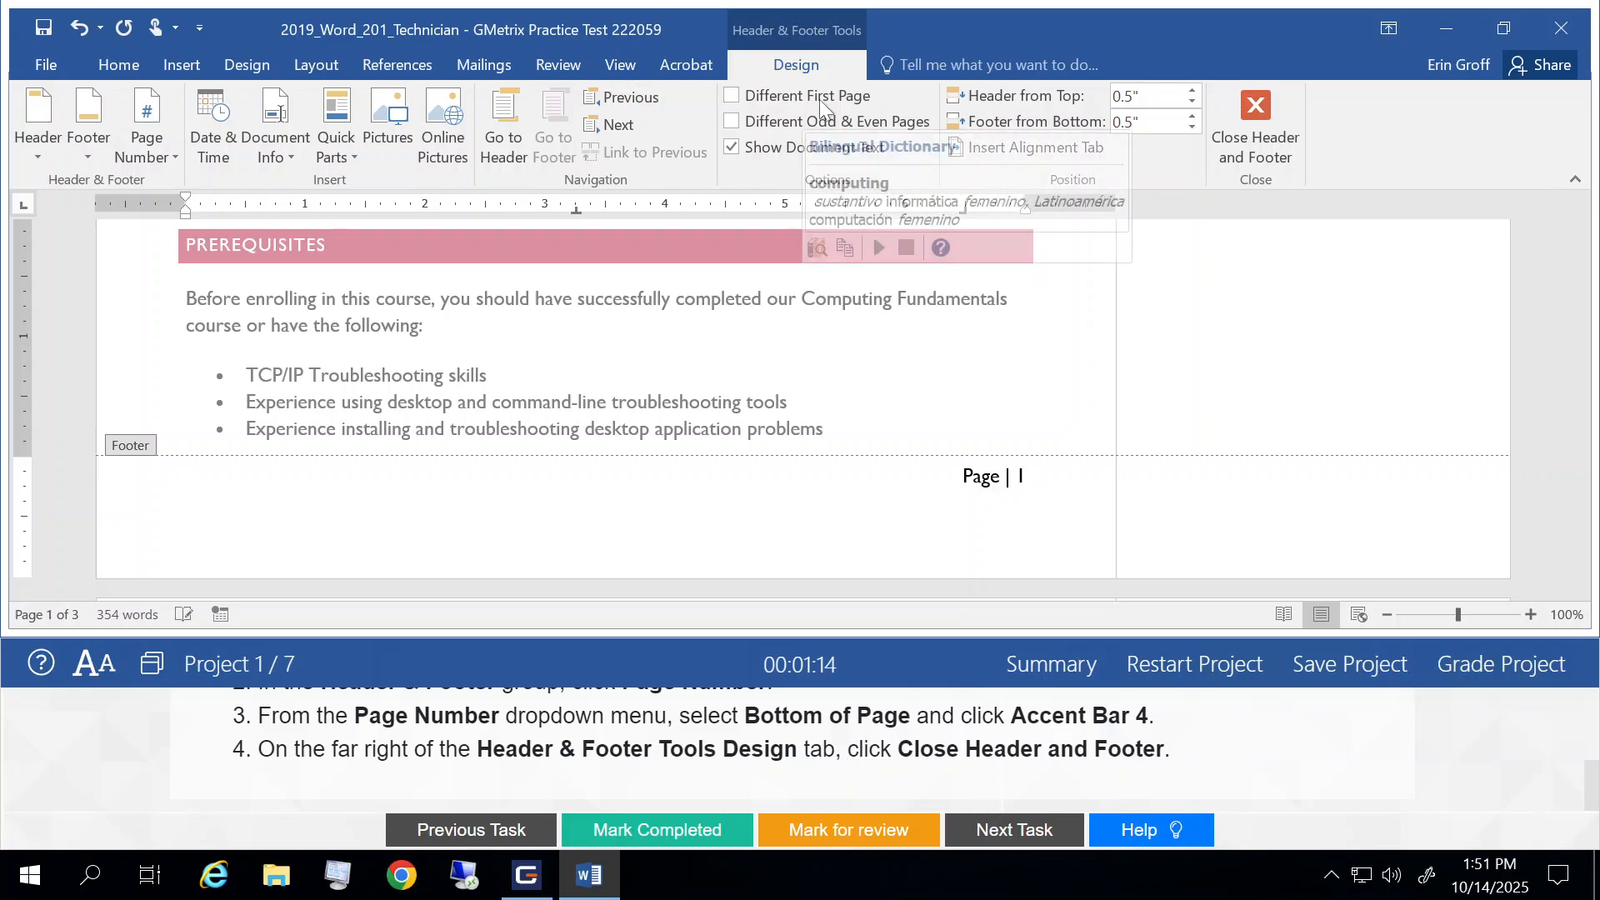
pyautogui.click(1272, 139)
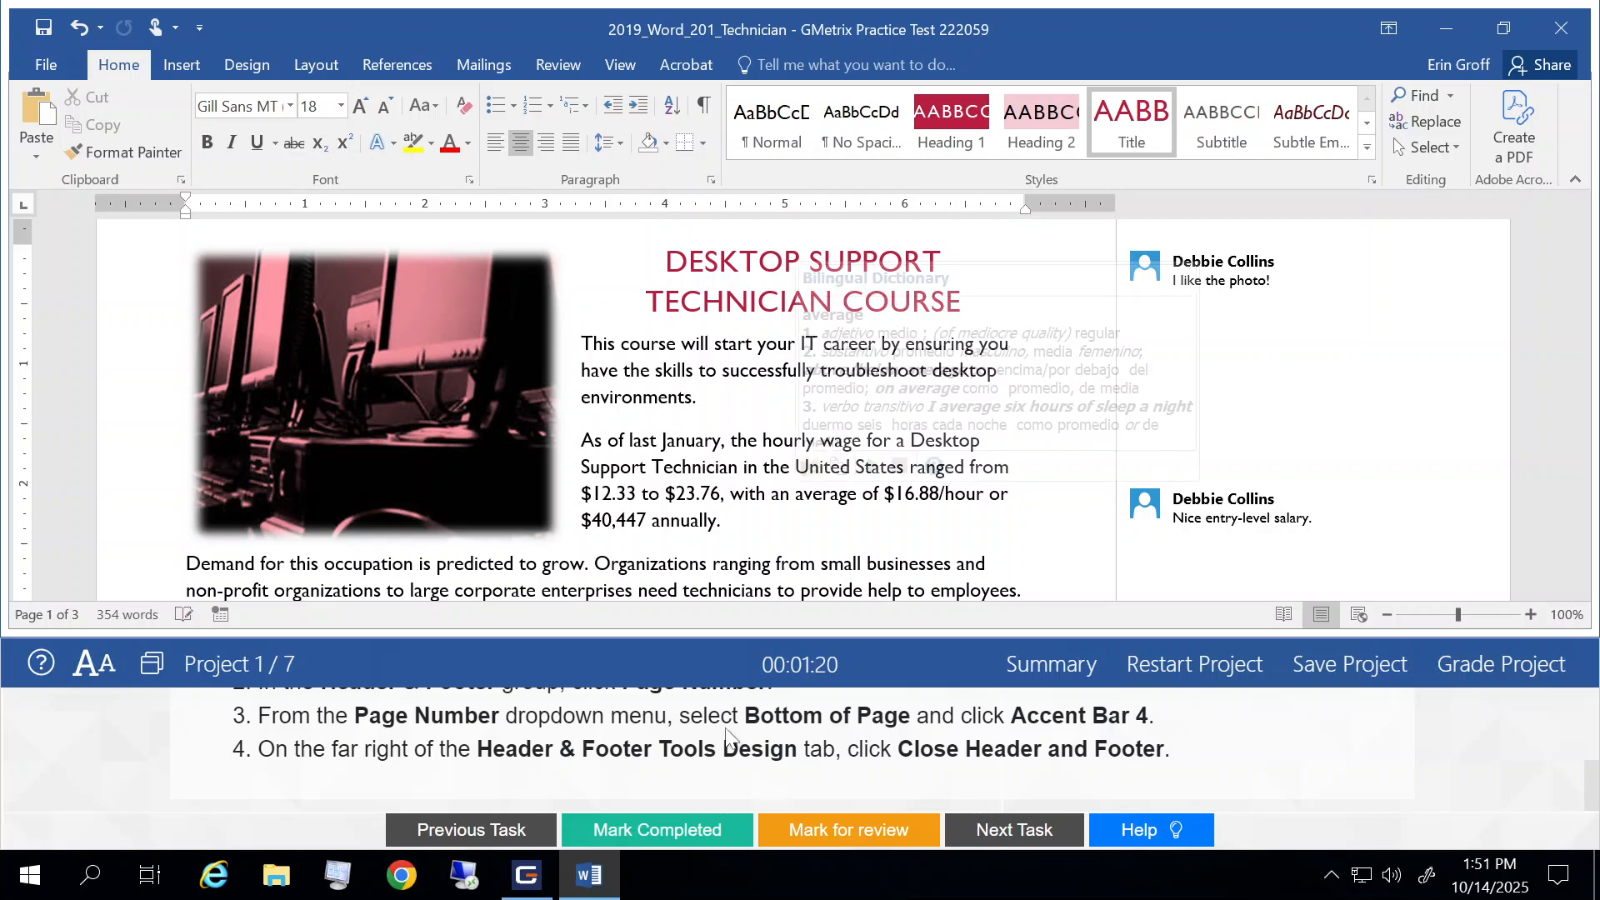
# Step: Mark Task 1 completed and open the instructions for Task 2
pyautogui.click(657, 829)
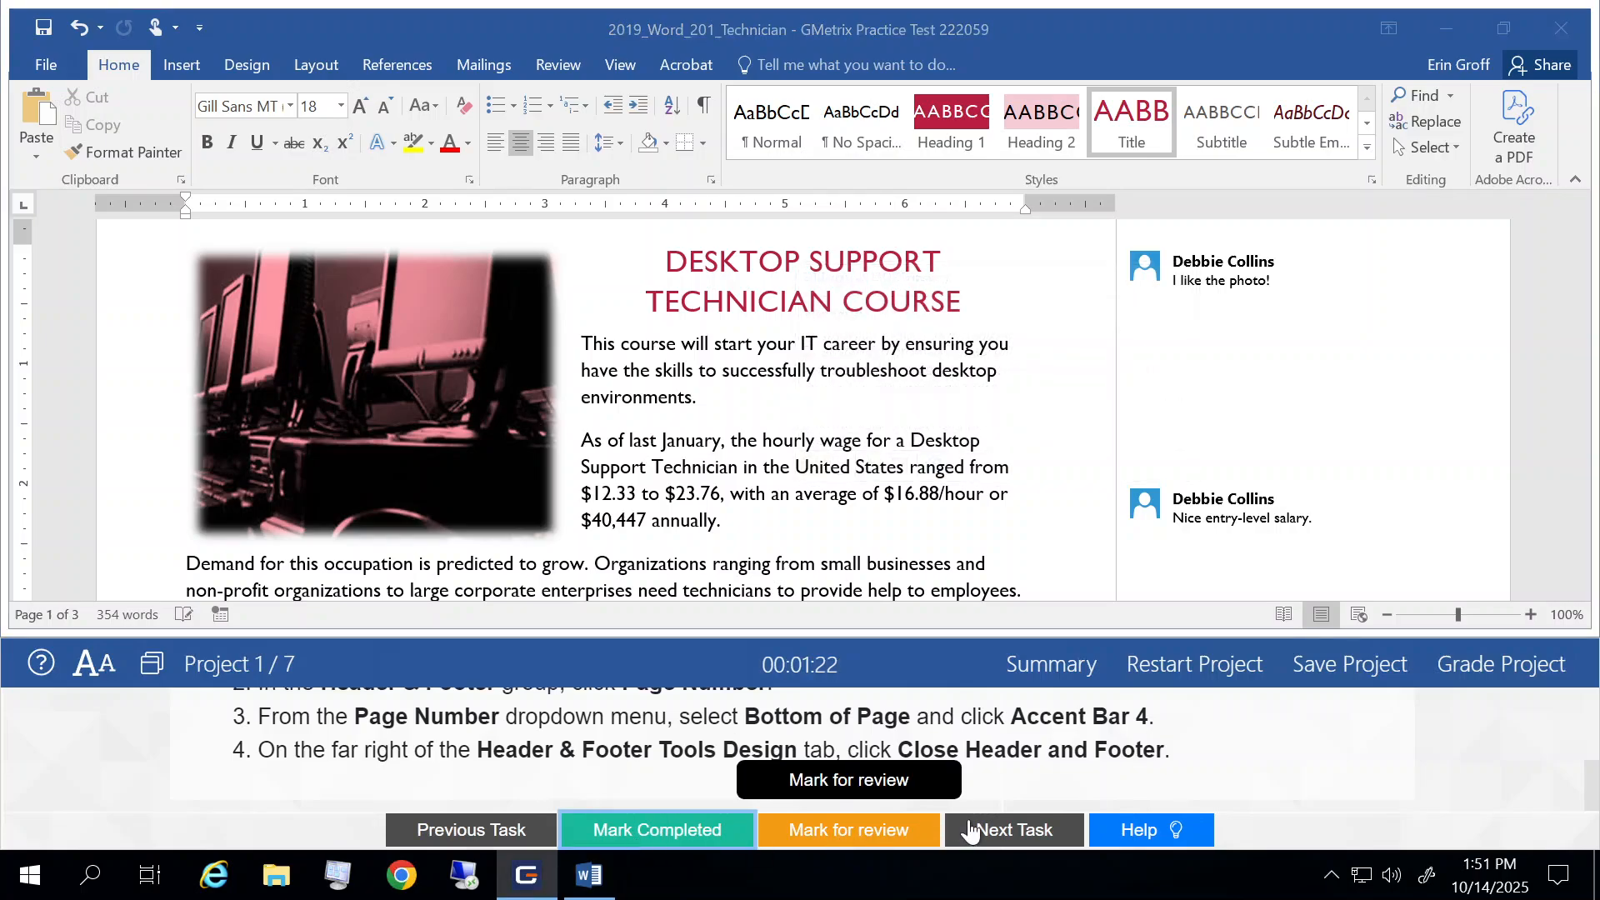
pyautogui.click(1010, 829)
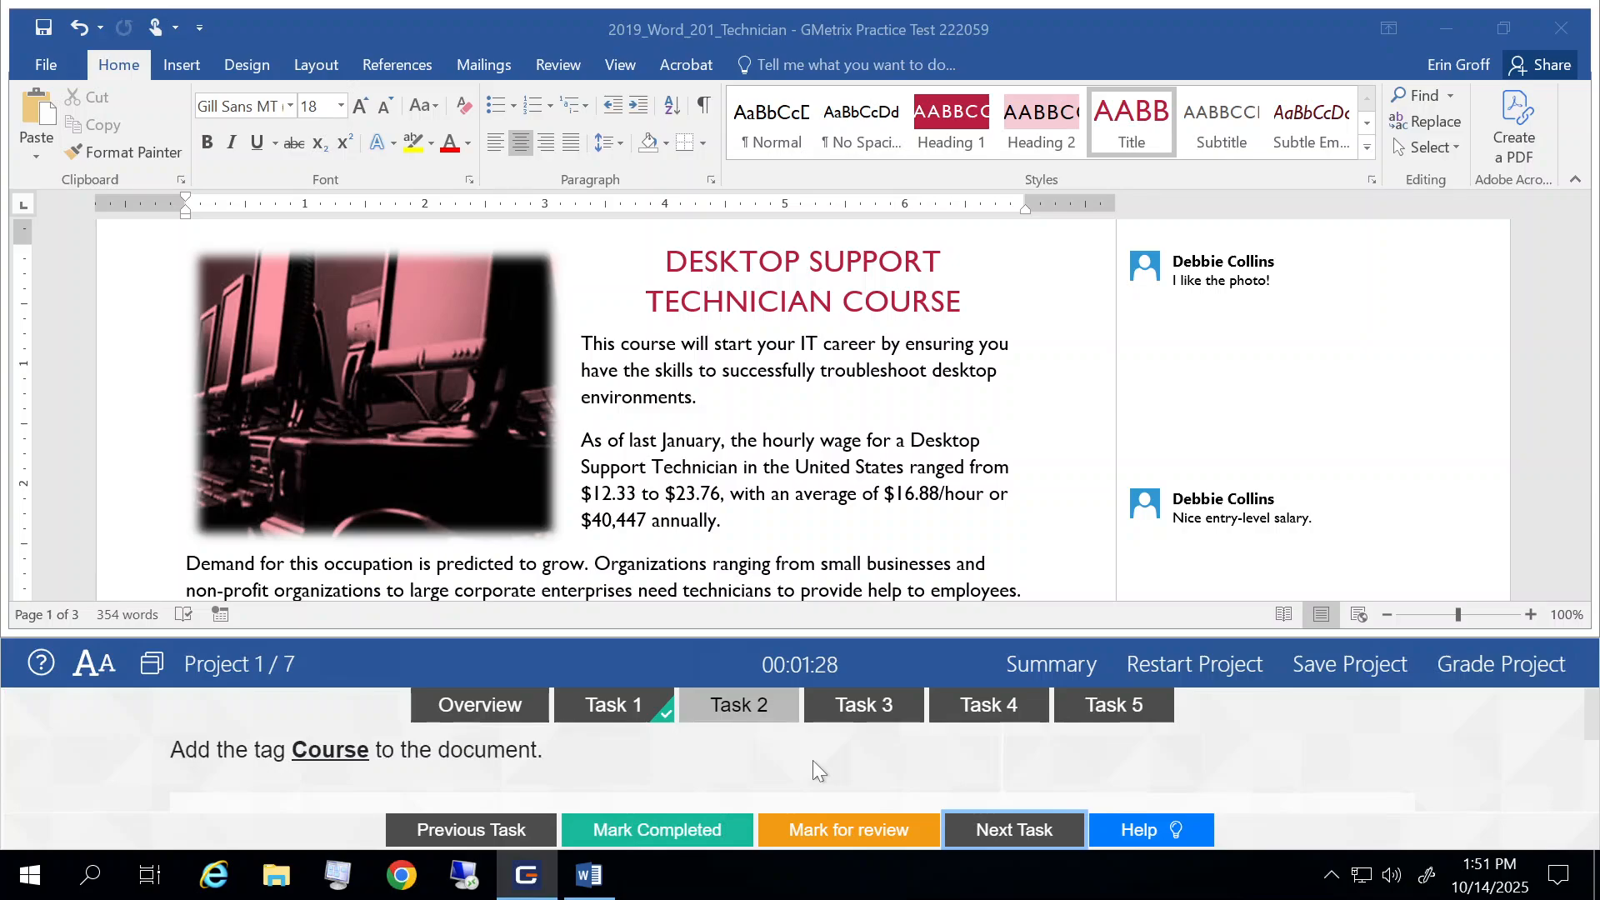
pyautogui.scroll(-1, 812, 759)
pyautogui.scroll(-1, 812, 760)
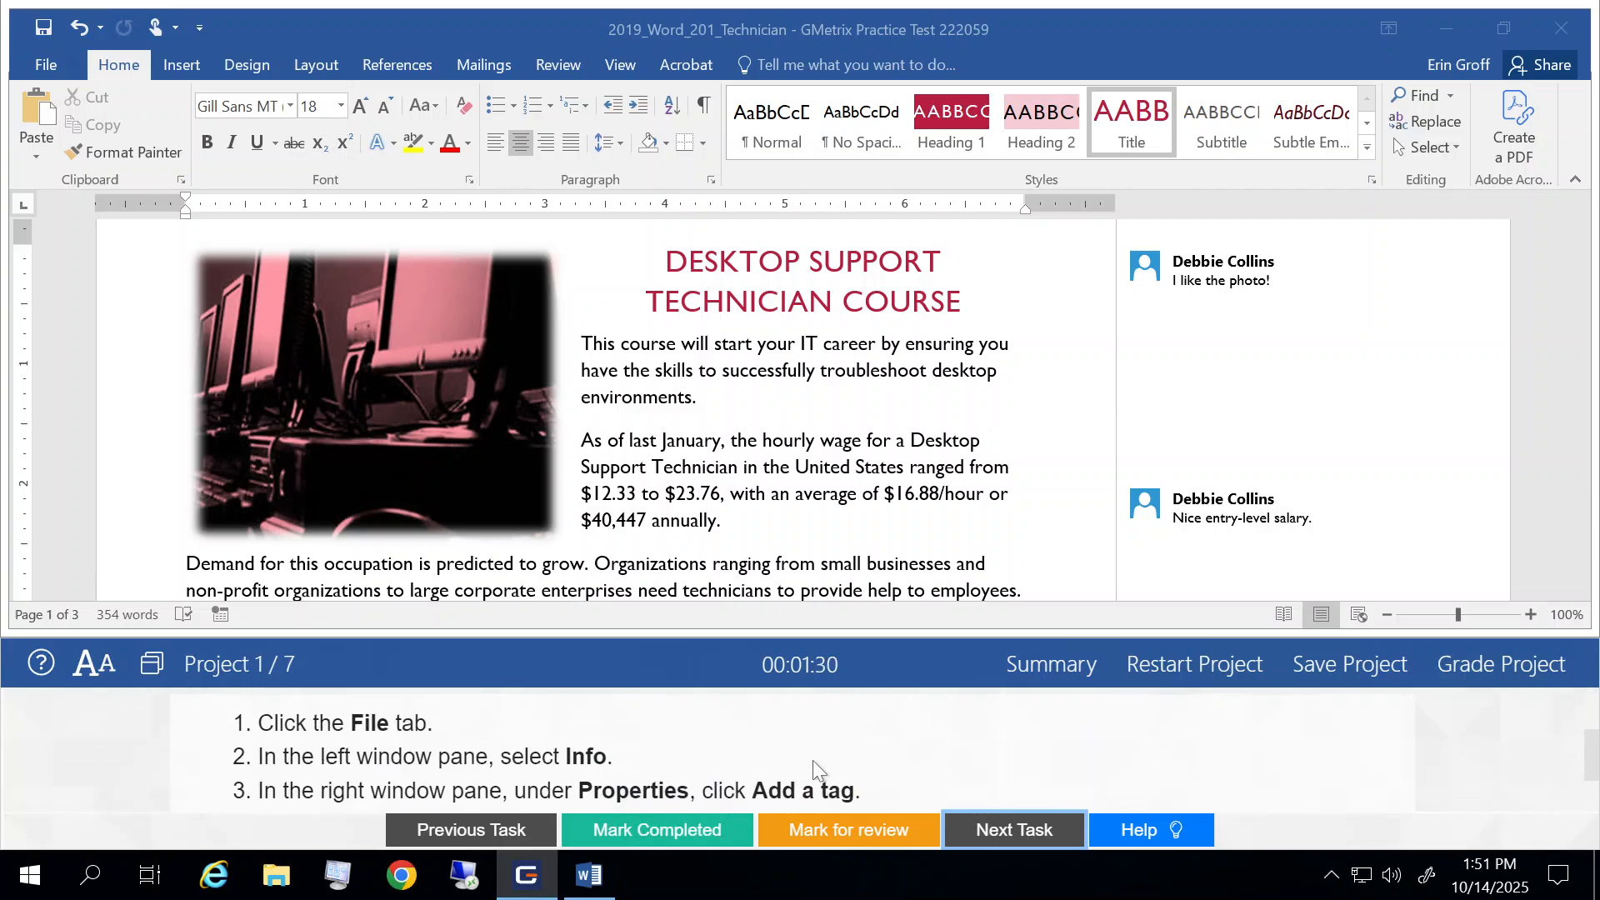
# Step: Add the tag Course to the document's properties and return to the document
pyautogui.click(37, 71)
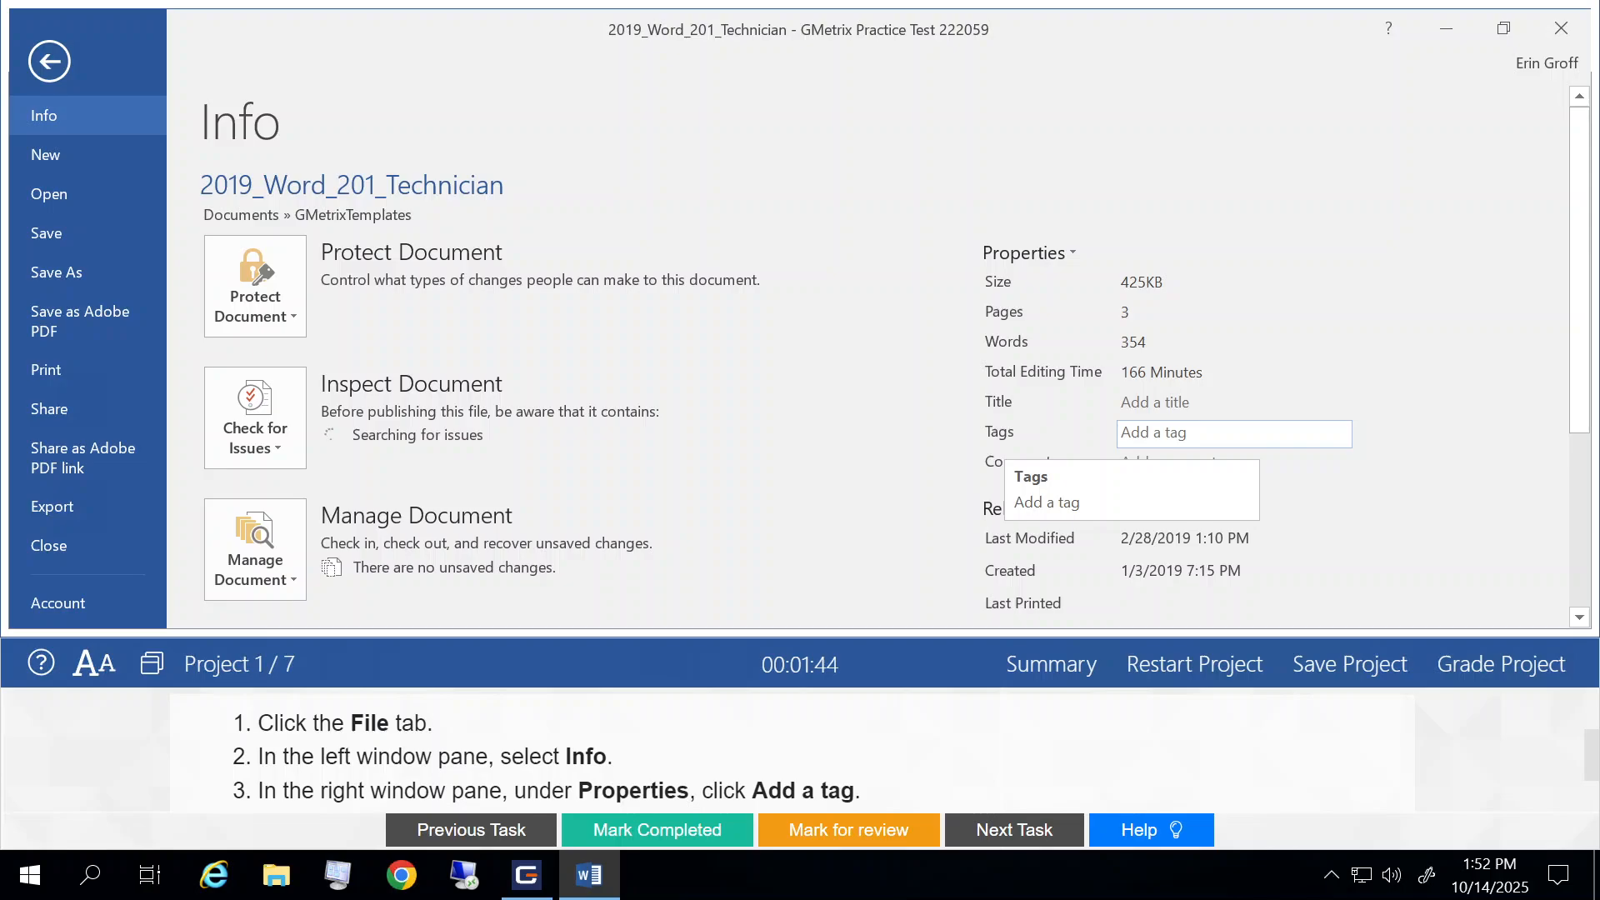
pyautogui.click(1158, 434)
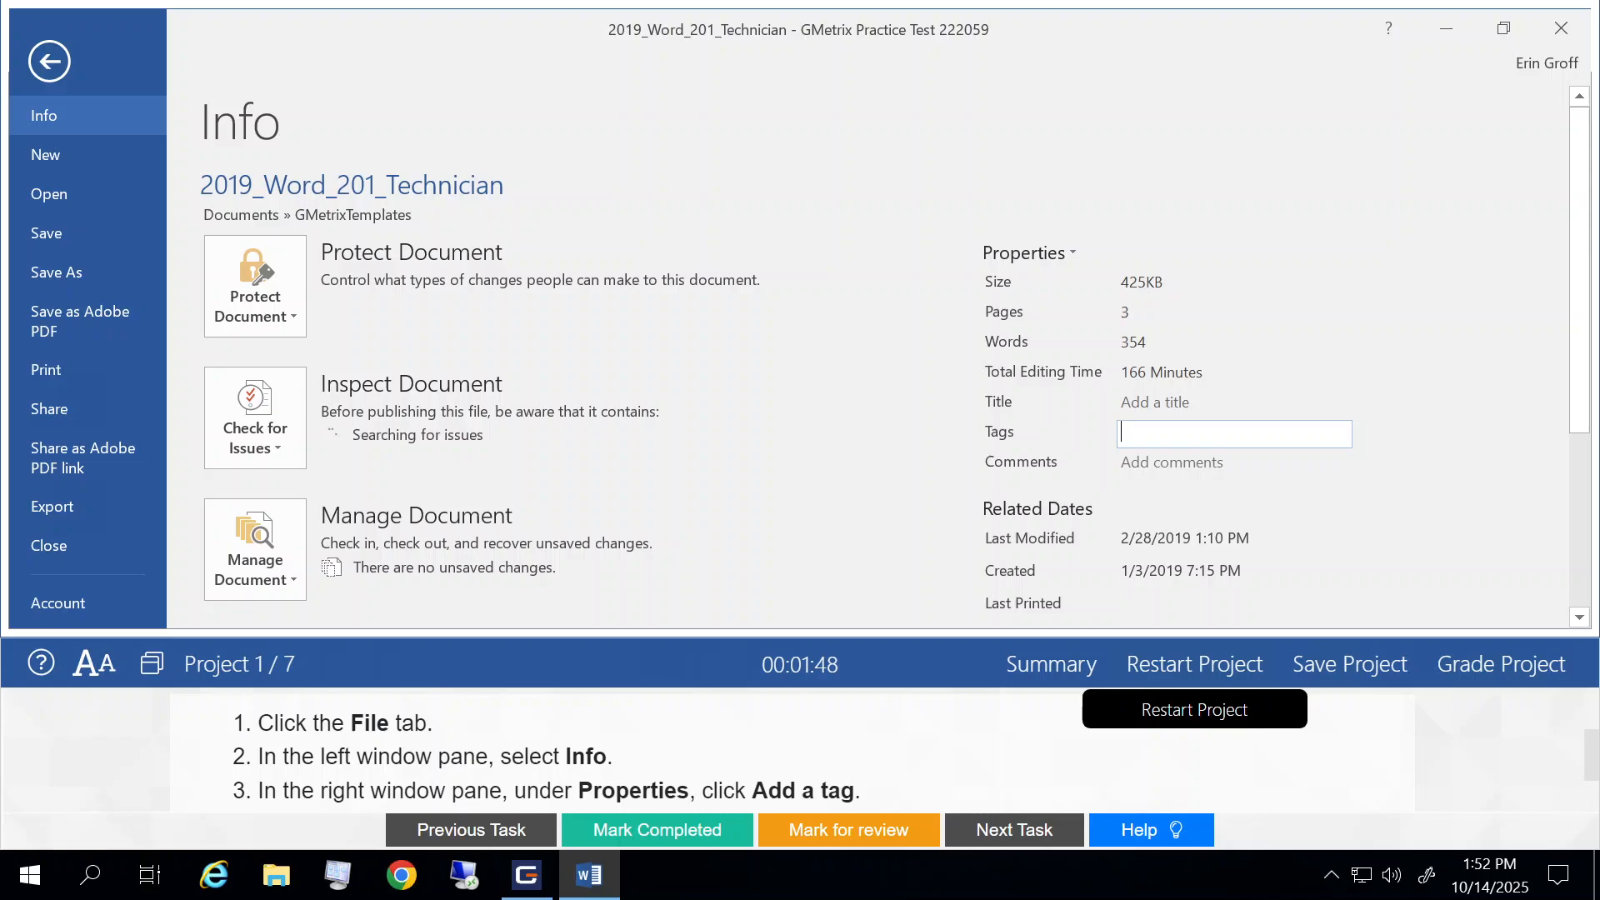
pyautogui.scroll(-2, 1032, 757)
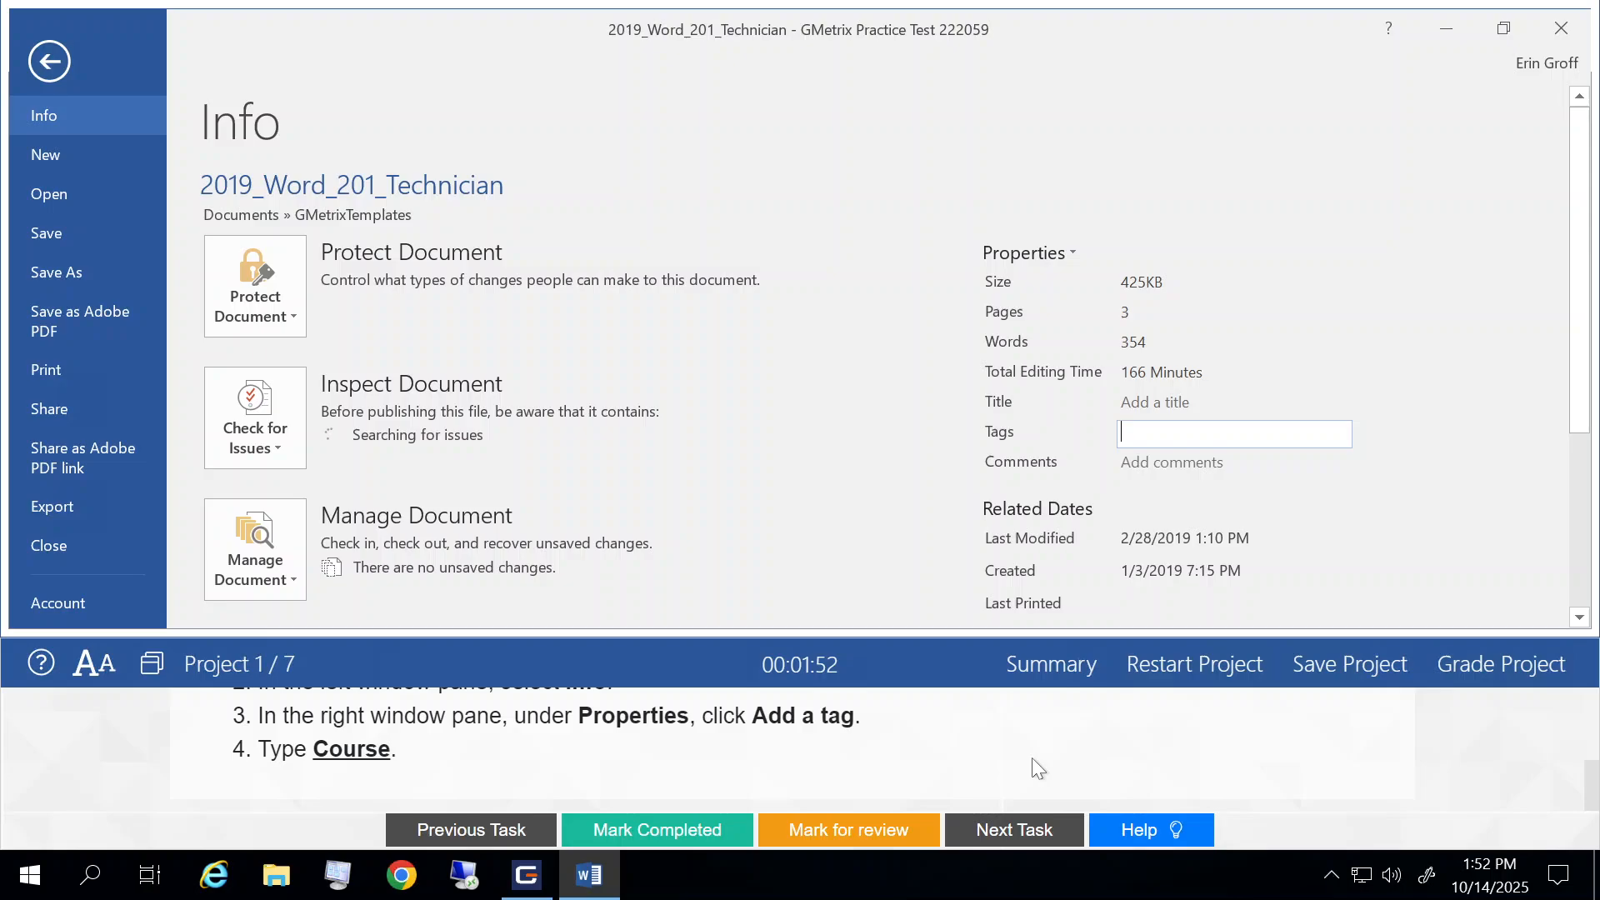
pyautogui.write('Course')
pyautogui.click(739, 485)
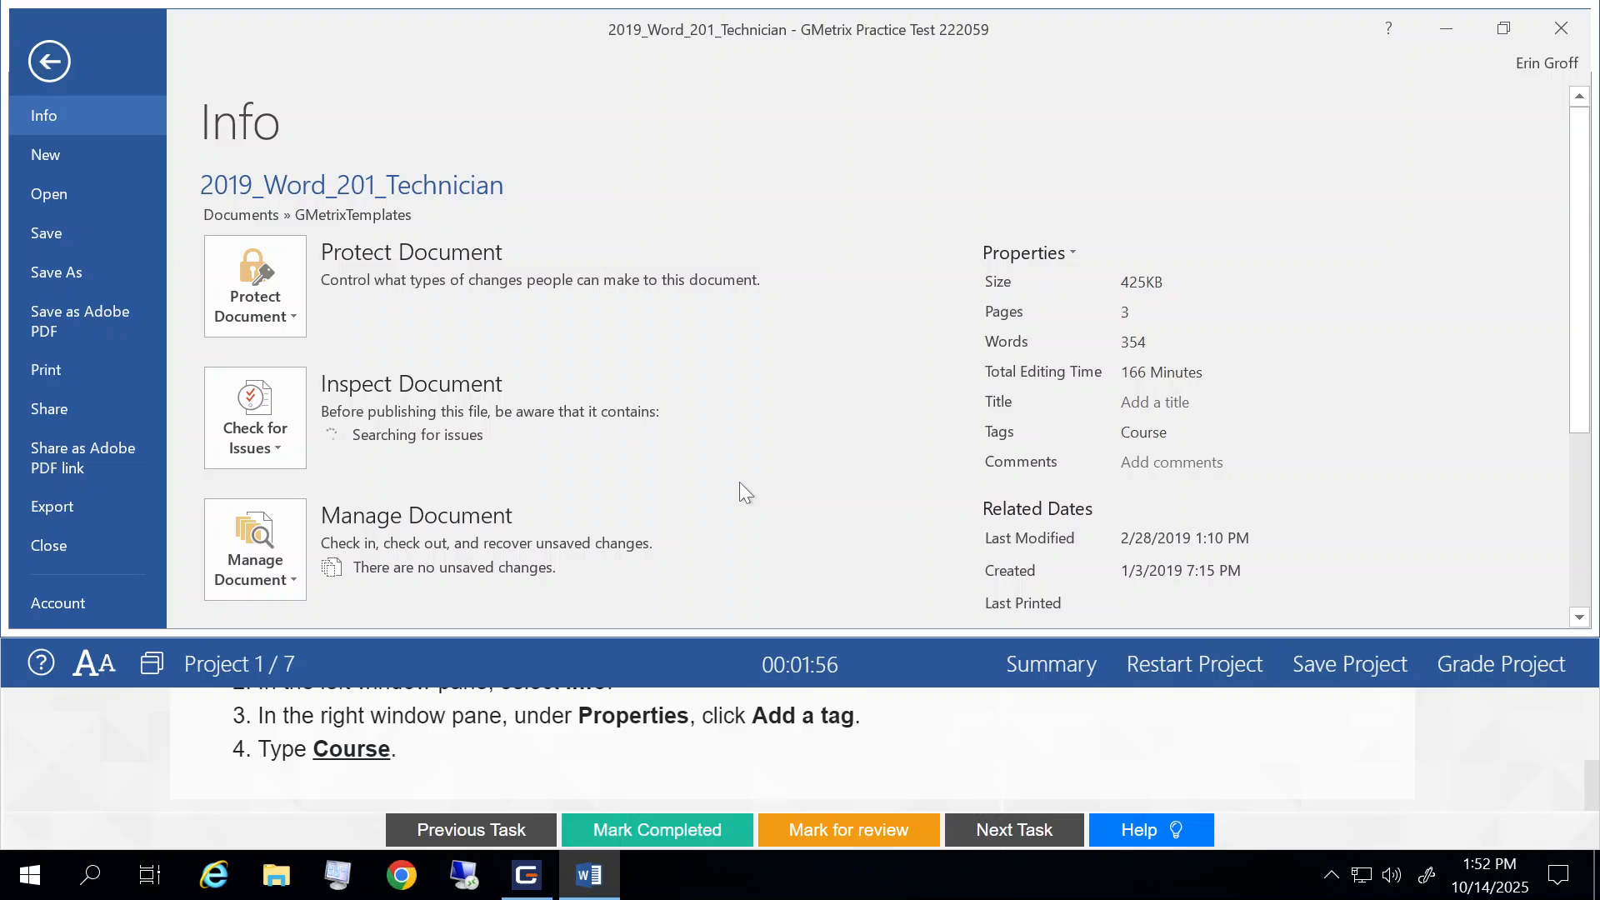
pyautogui.click(50, 62)
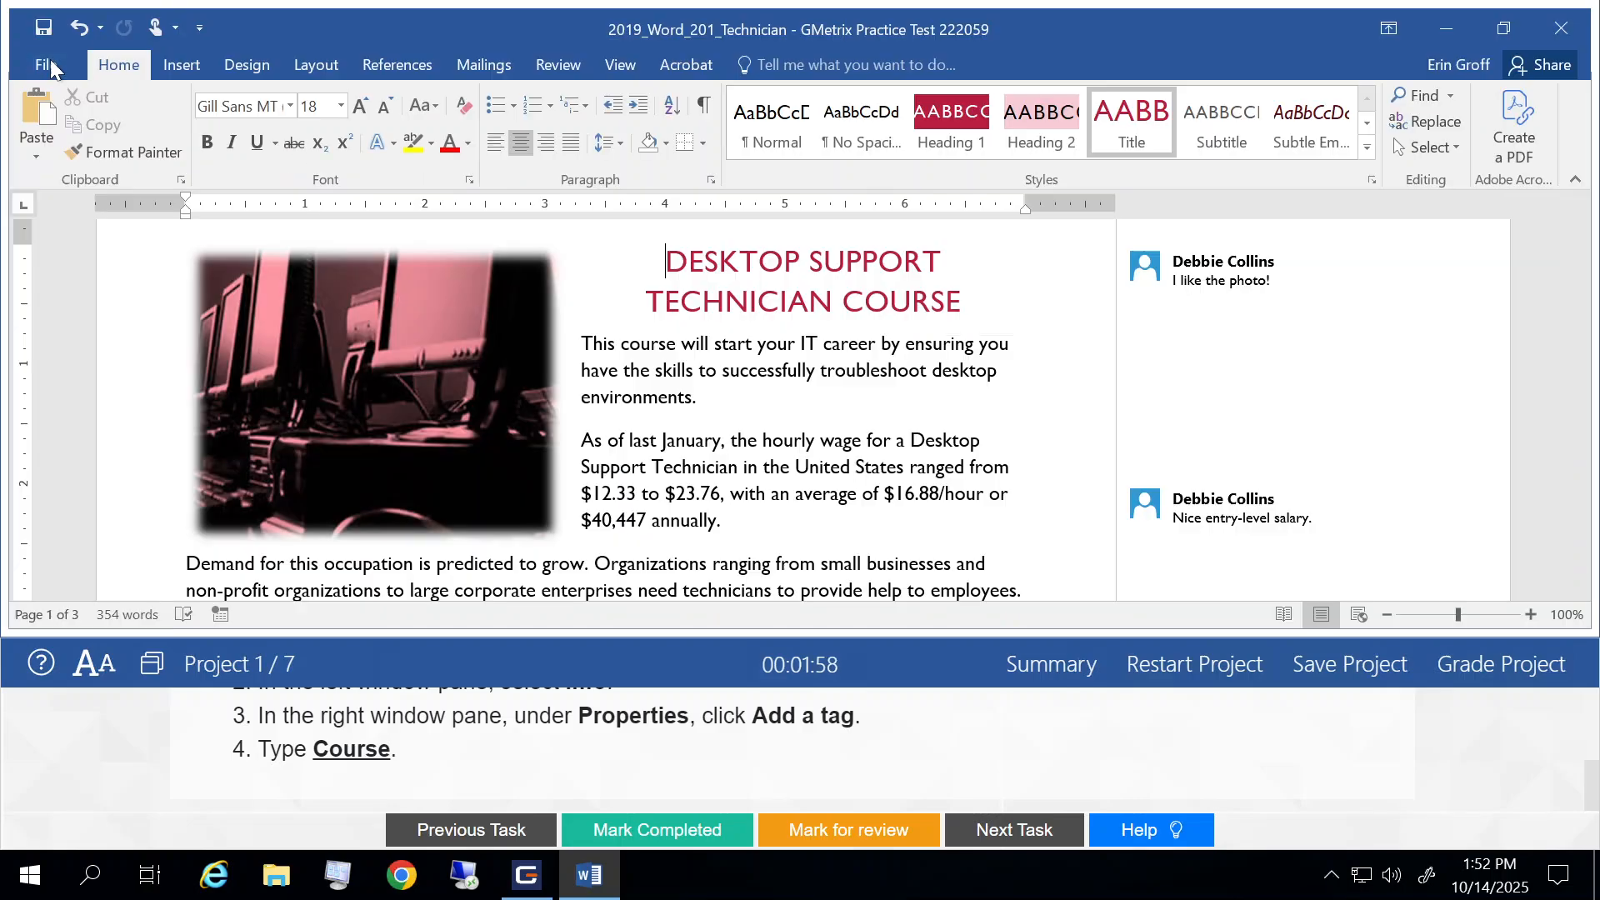
# Step: Mark Task 2 completed and open the description of Task 3
pyautogui.click(650, 843)
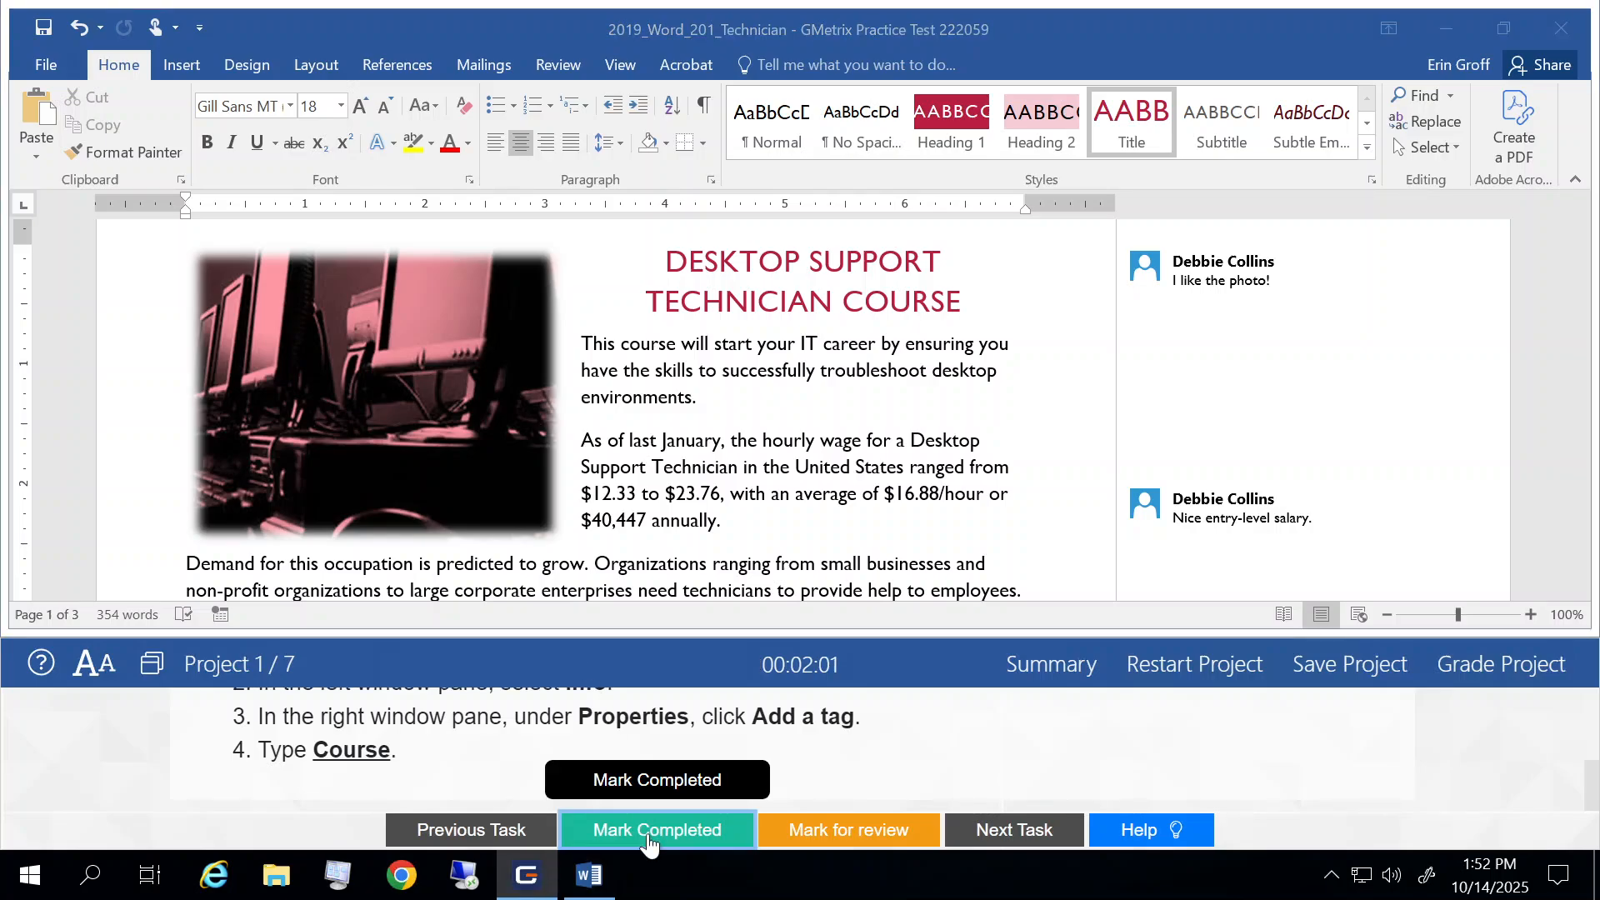
pyautogui.click(1012, 829)
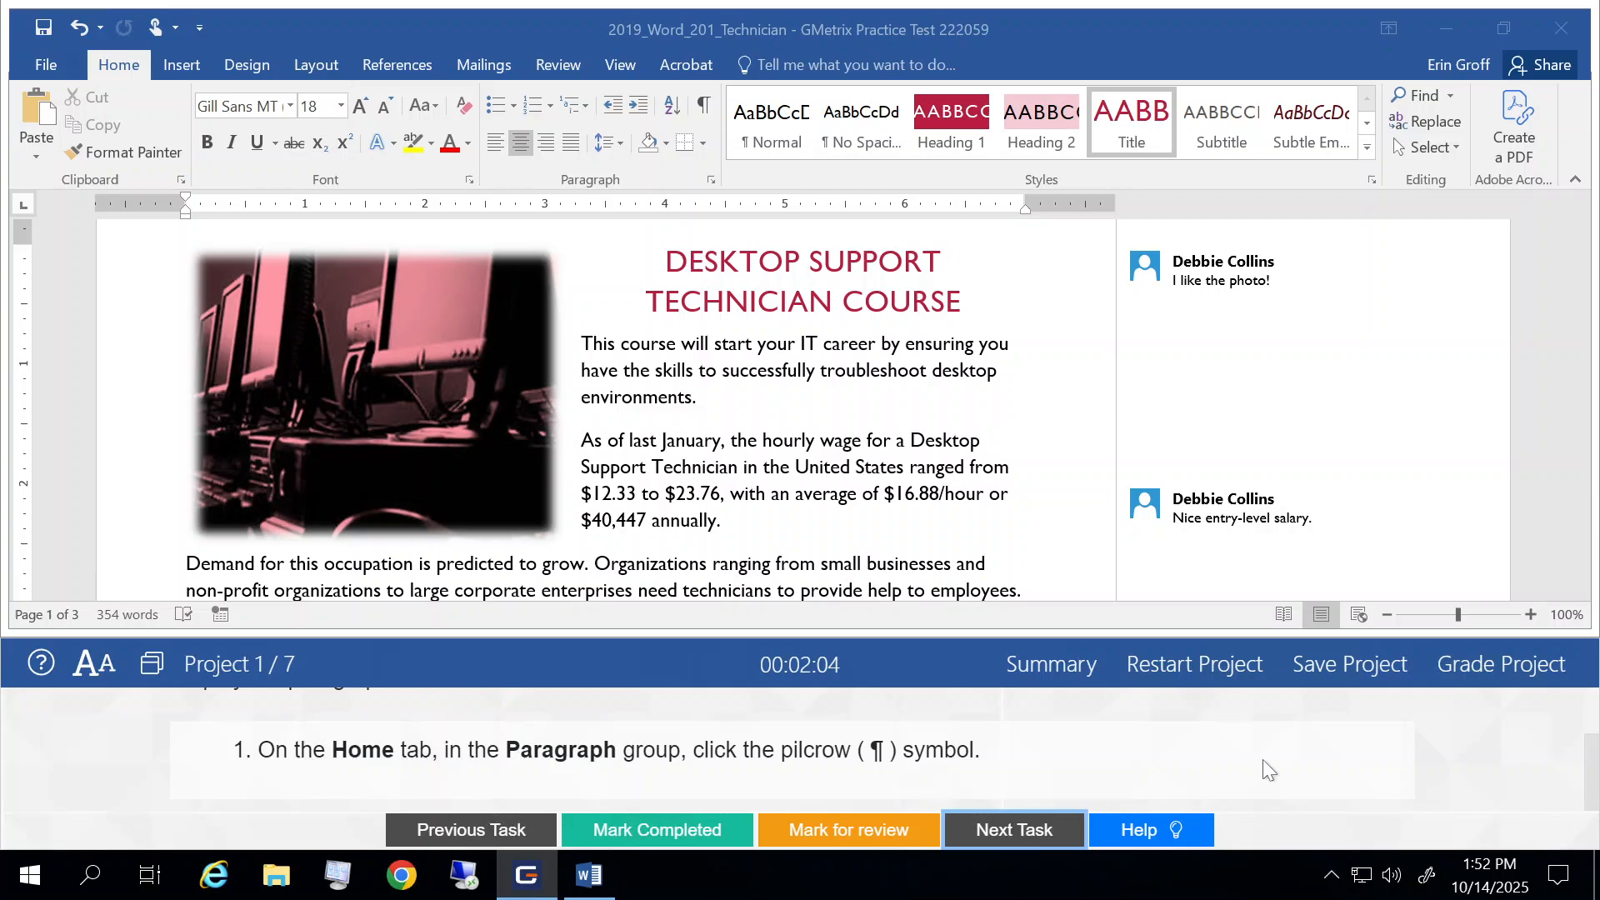
pyautogui.scroll(2, 1262, 758)
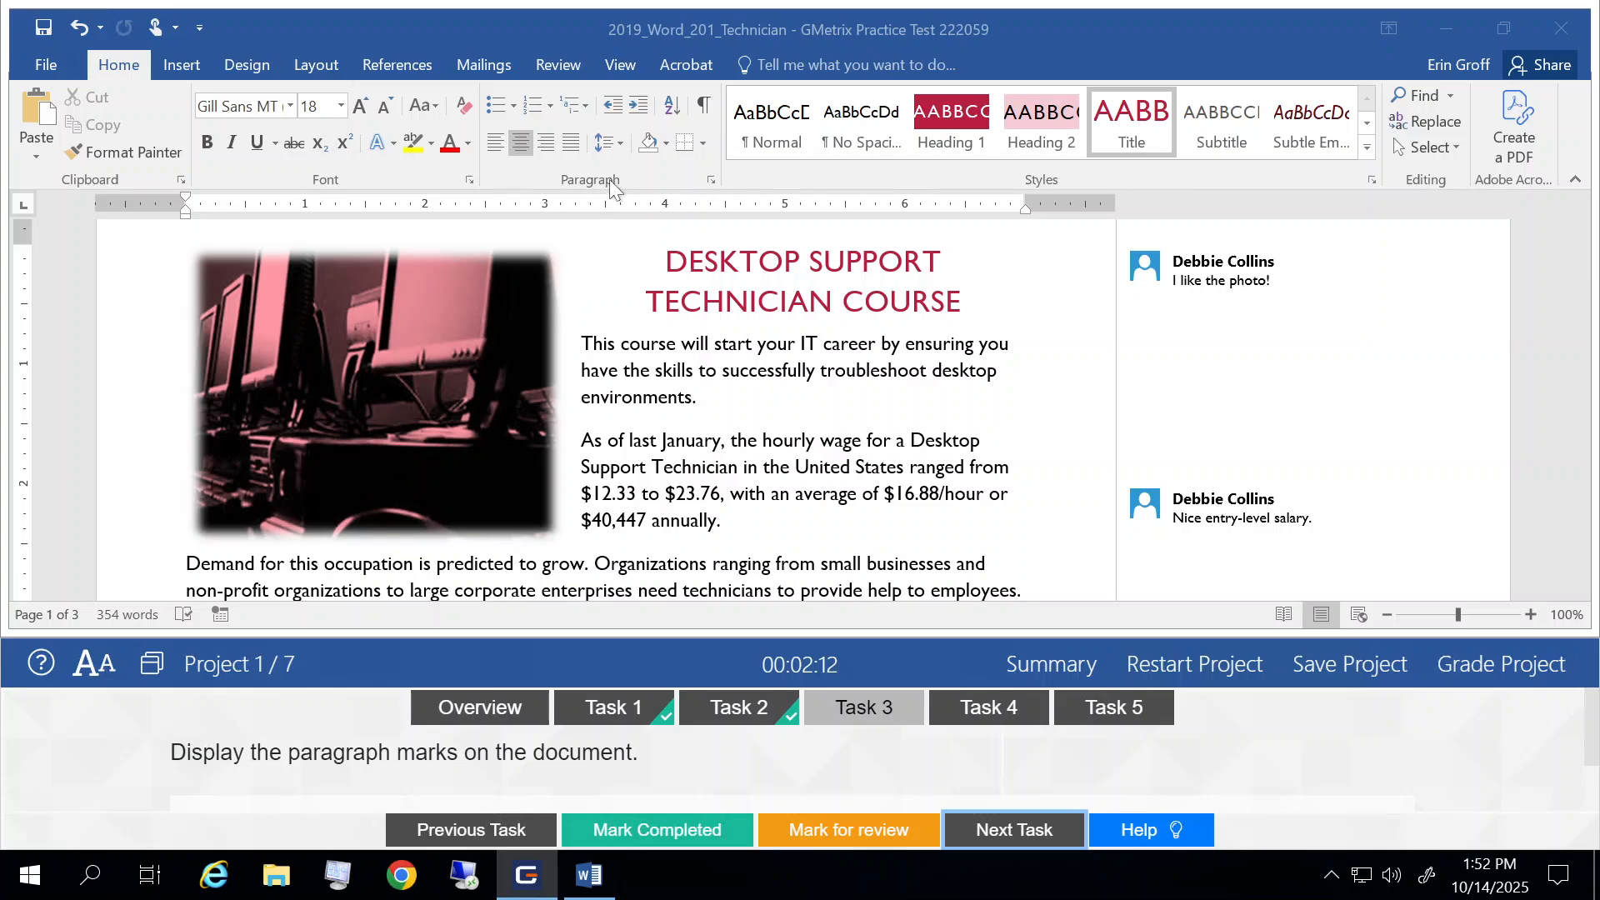
# Step: Display the paragraph marks in the document and mark Task 3 completed
pyautogui.click(706, 107)
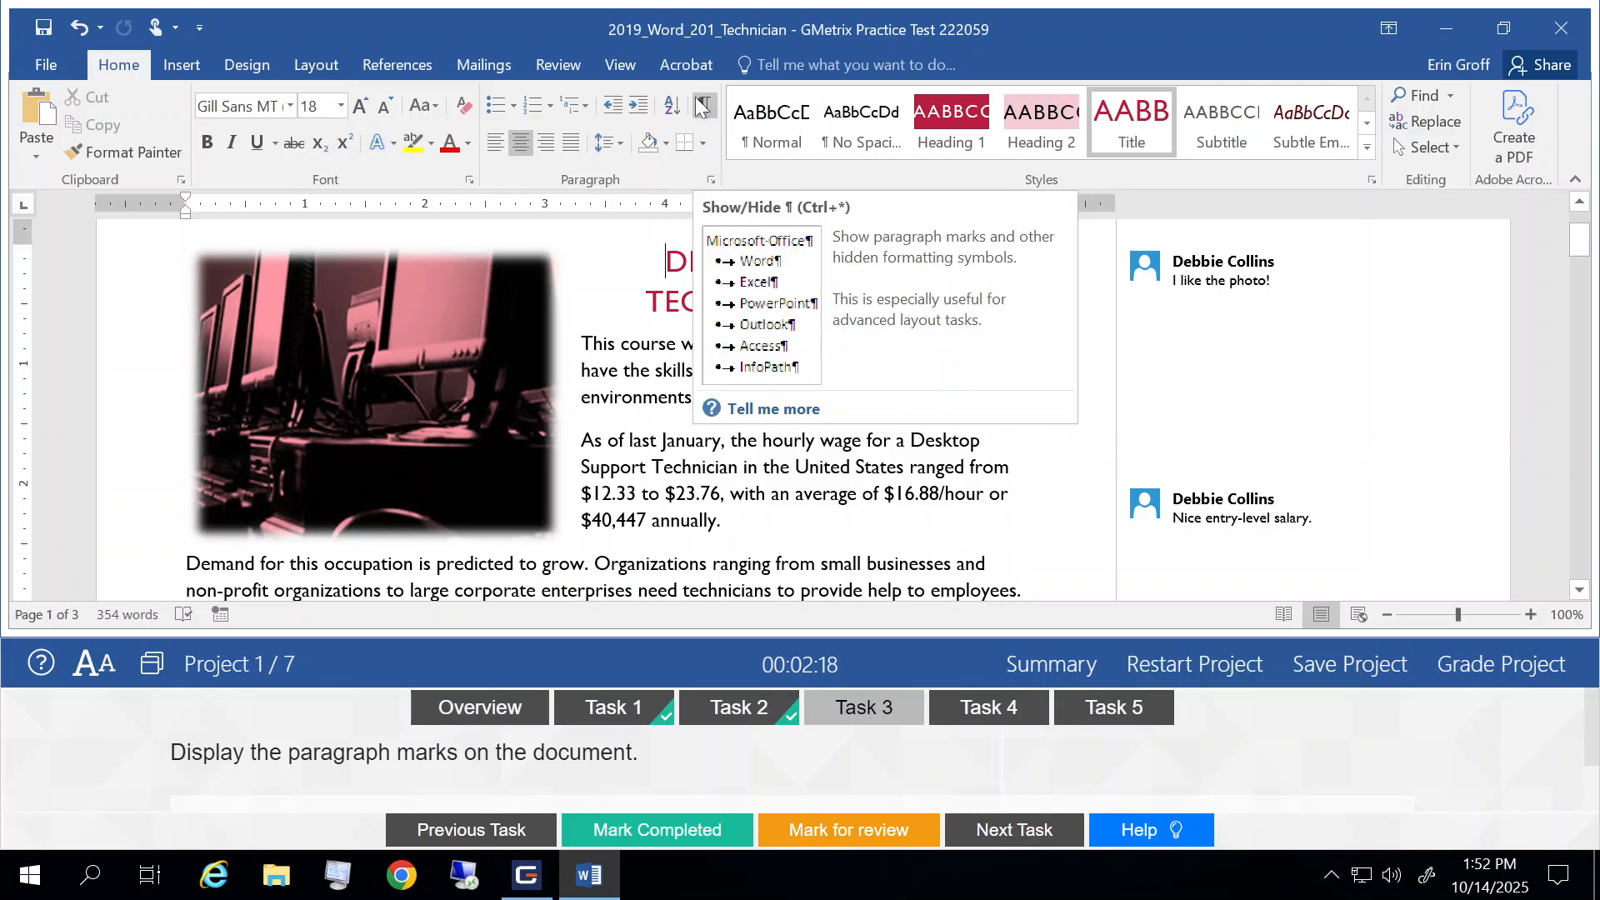
pyautogui.click(704, 109)
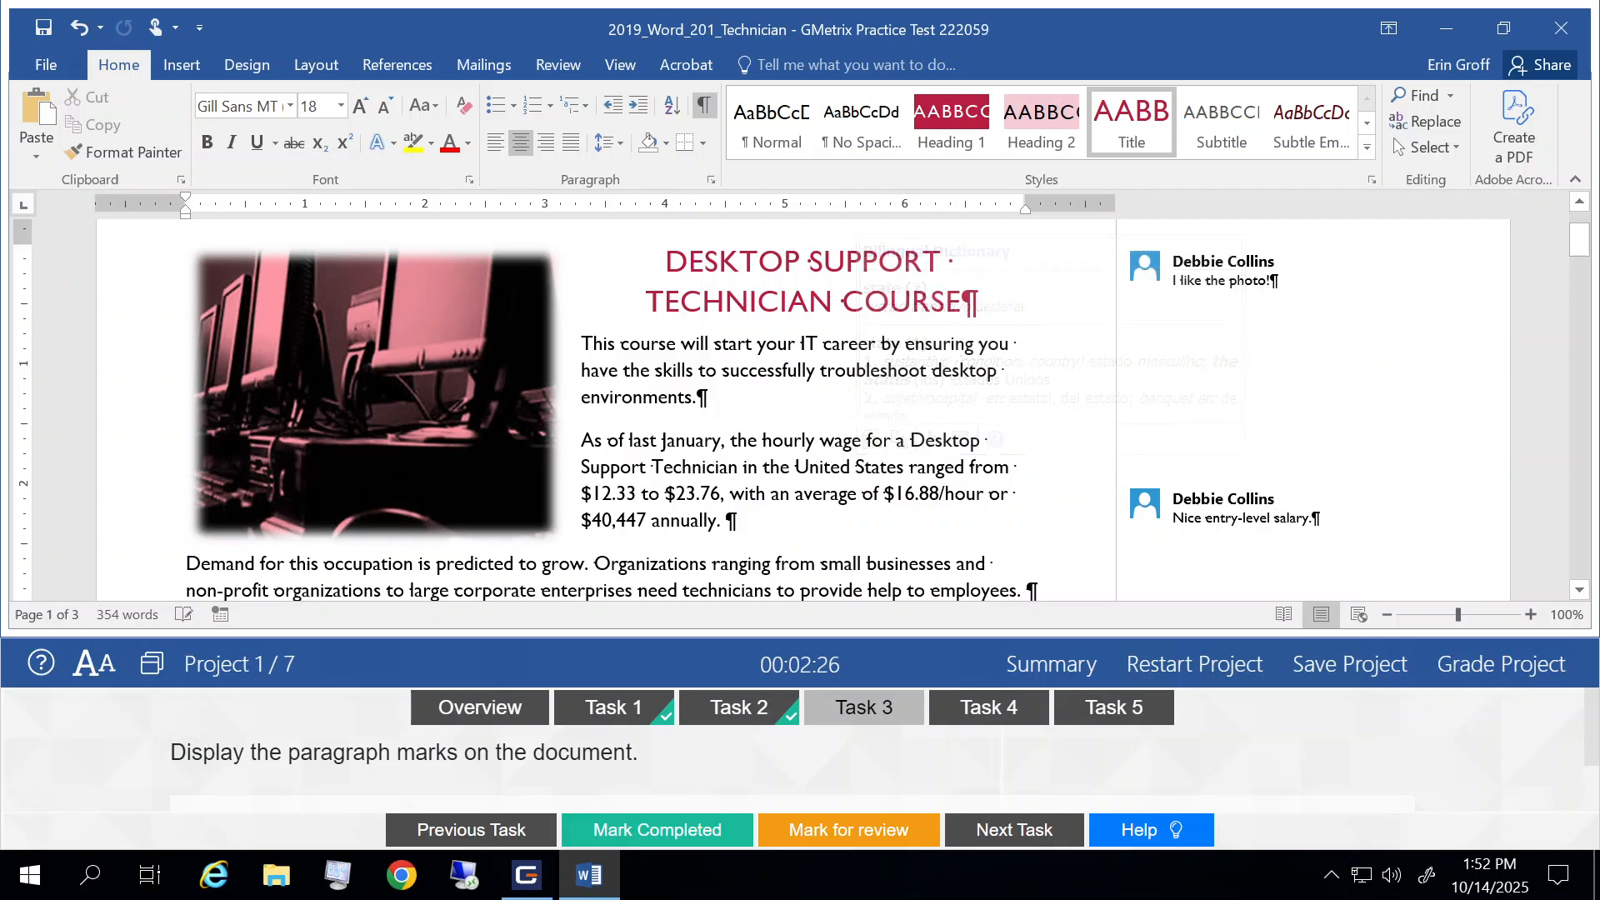
pyautogui.click(618, 840)
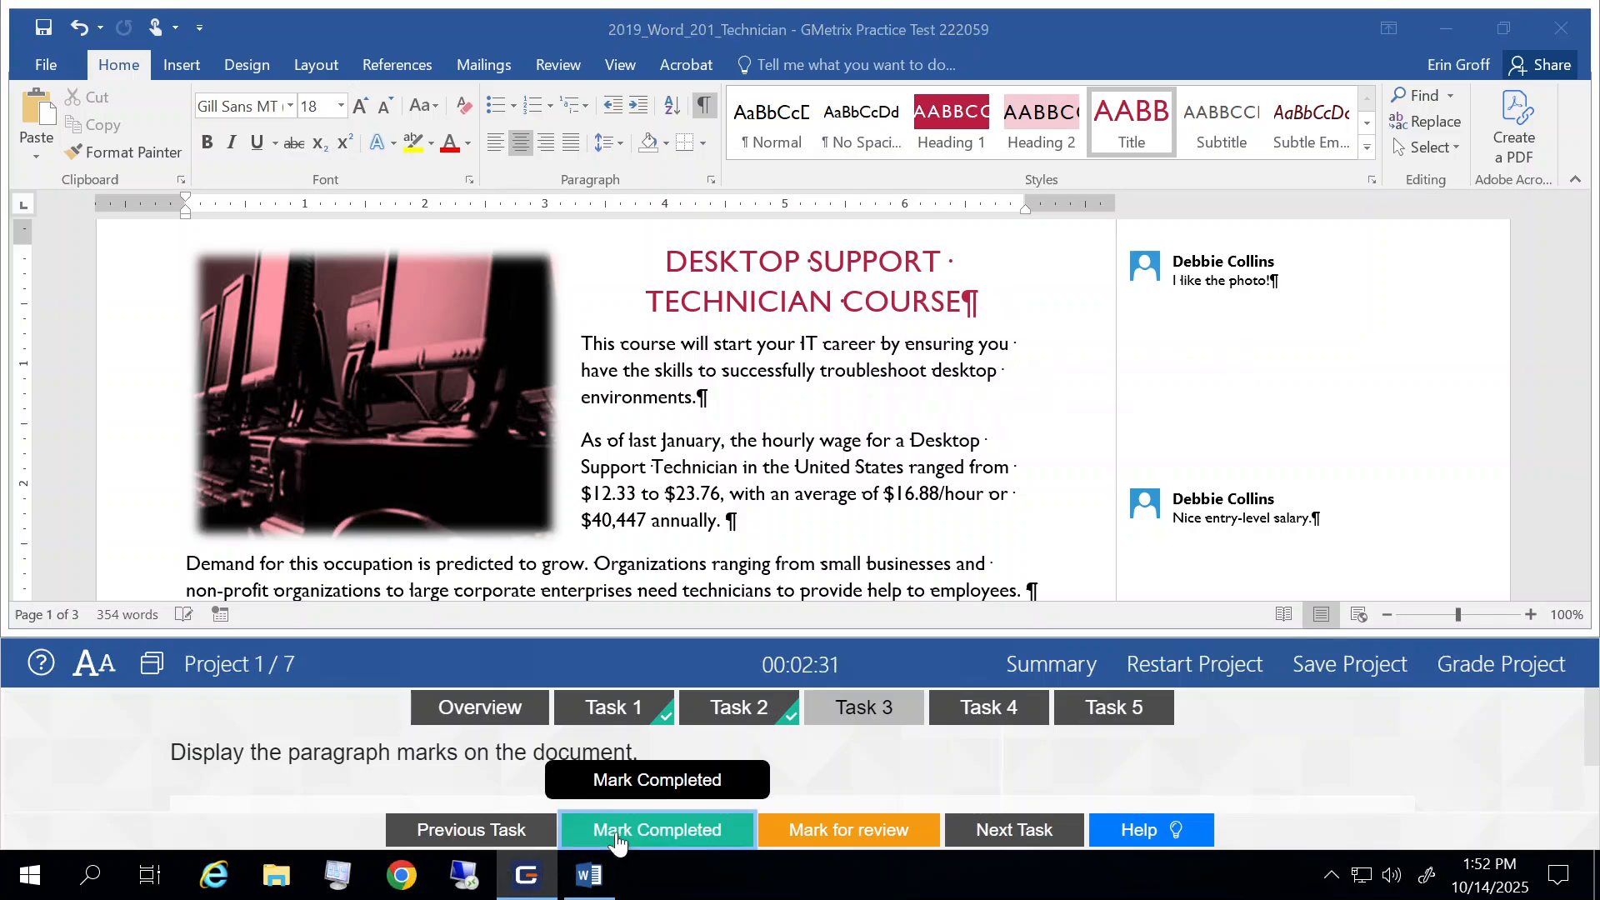
# Step: Go to Task 4 and delete all comments in the document at once
pyautogui.click(1010, 832)
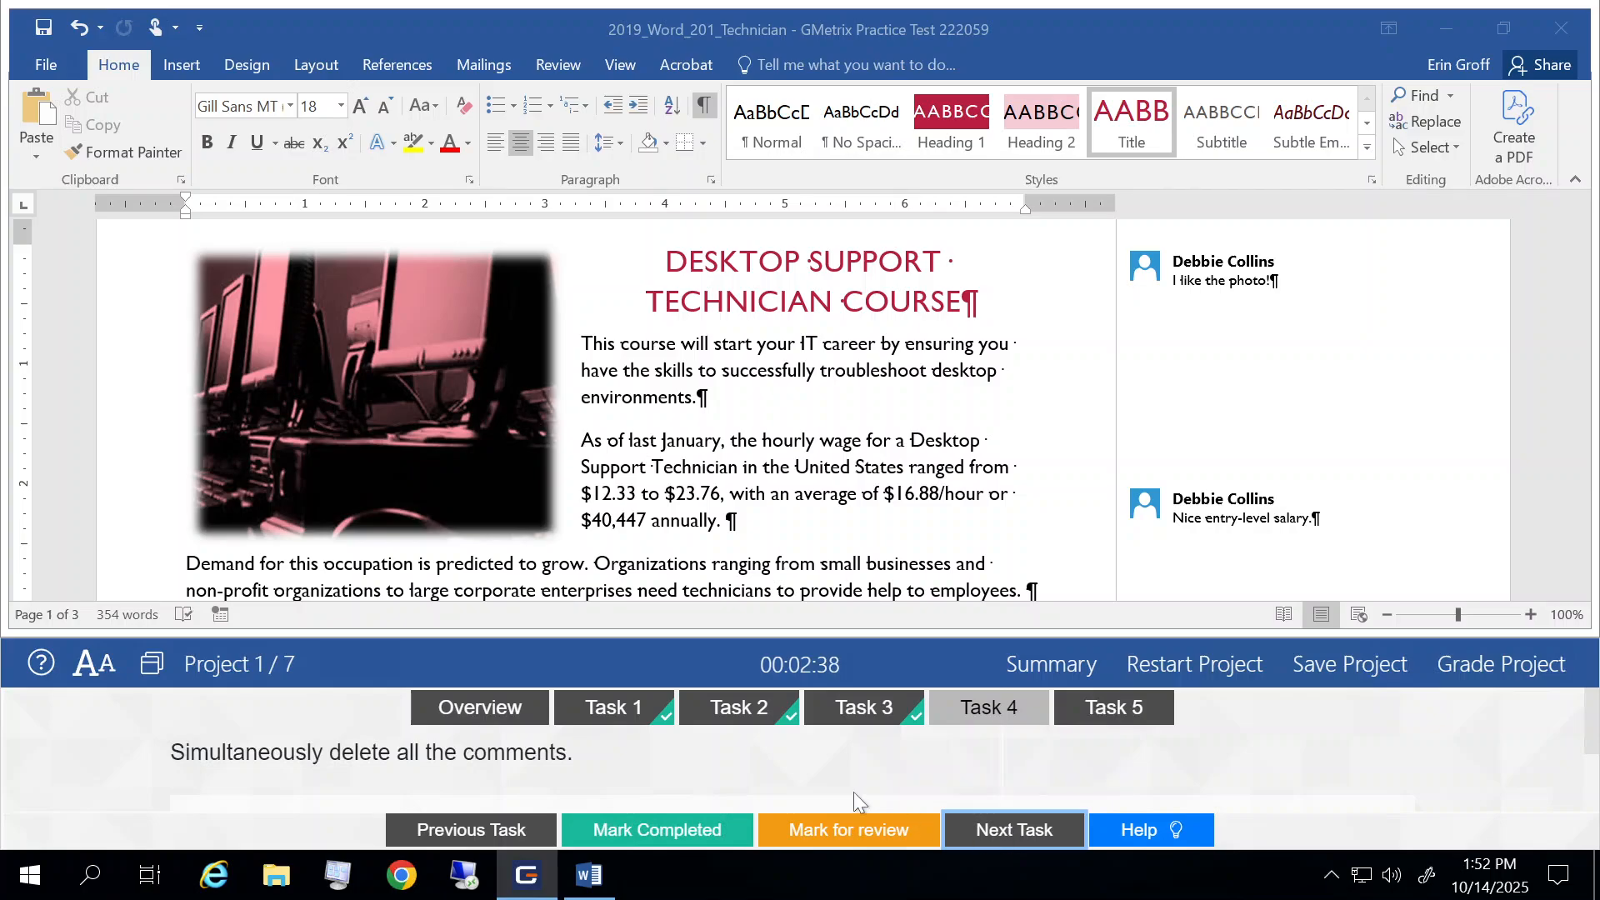
pyautogui.scroll(-2, 853, 792)
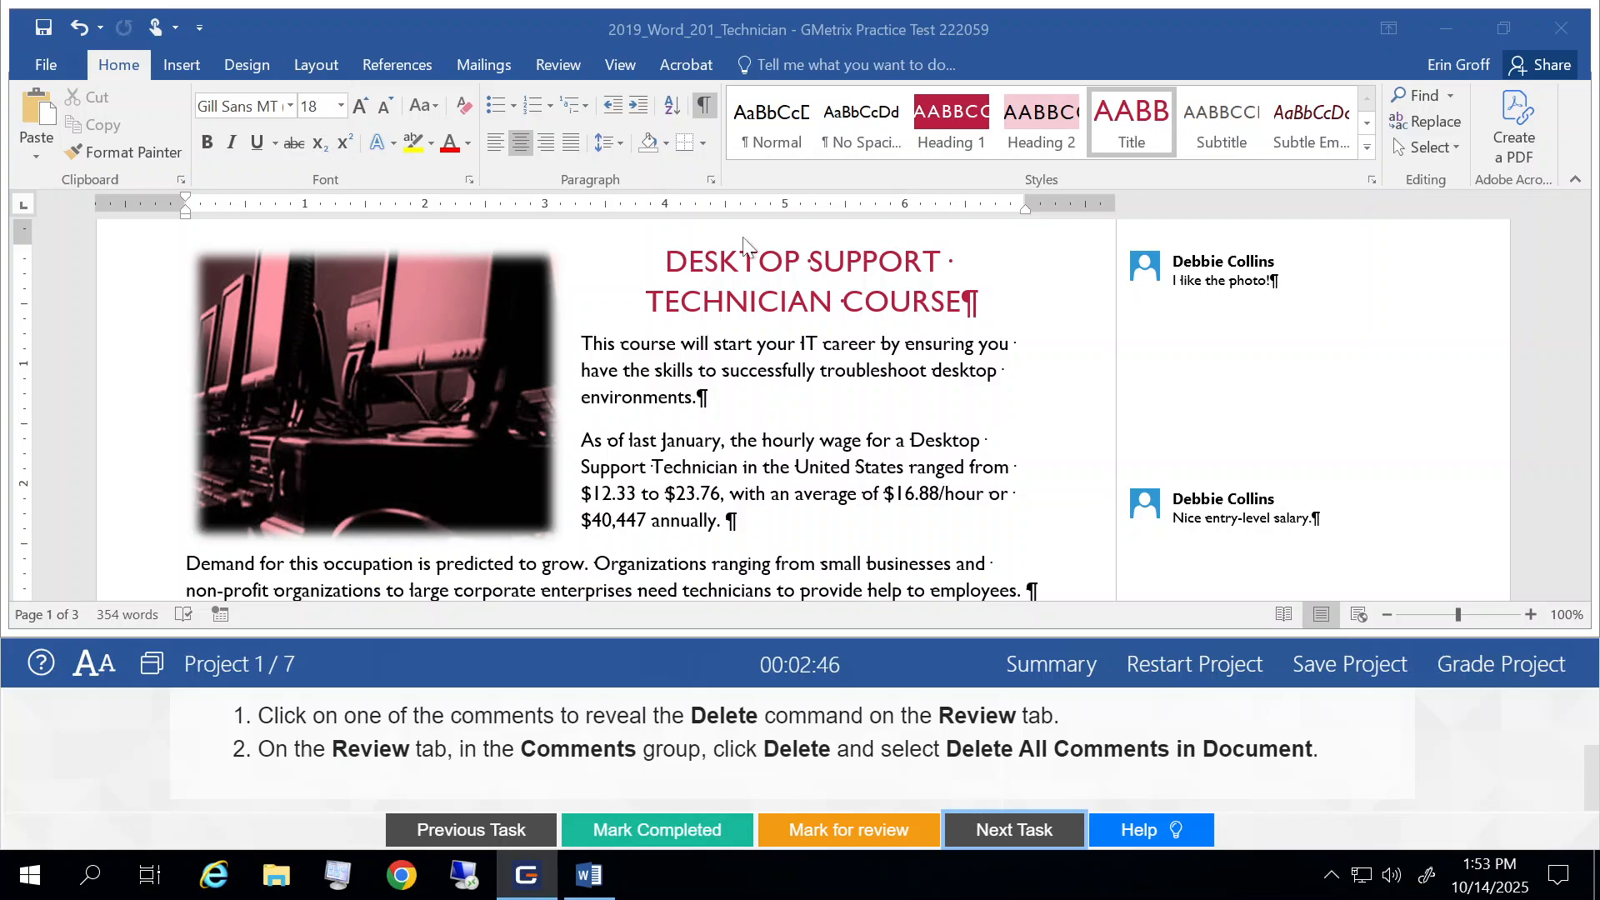
pyautogui.click(565, 76)
pyautogui.click(558, 67)
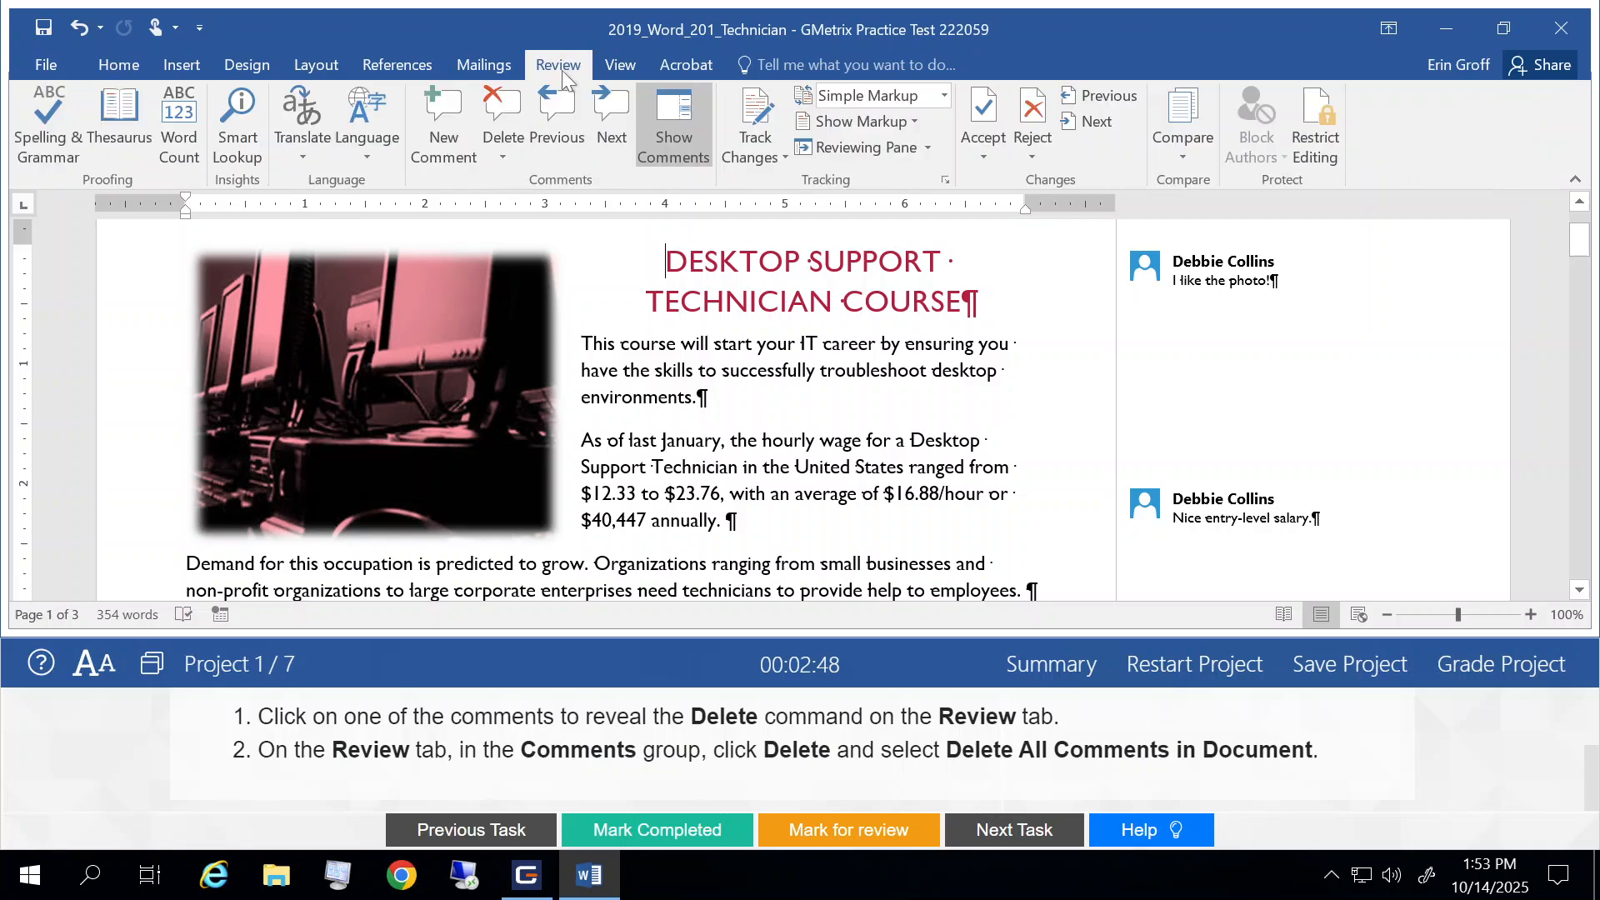
pyautogui.click(1210, 271)
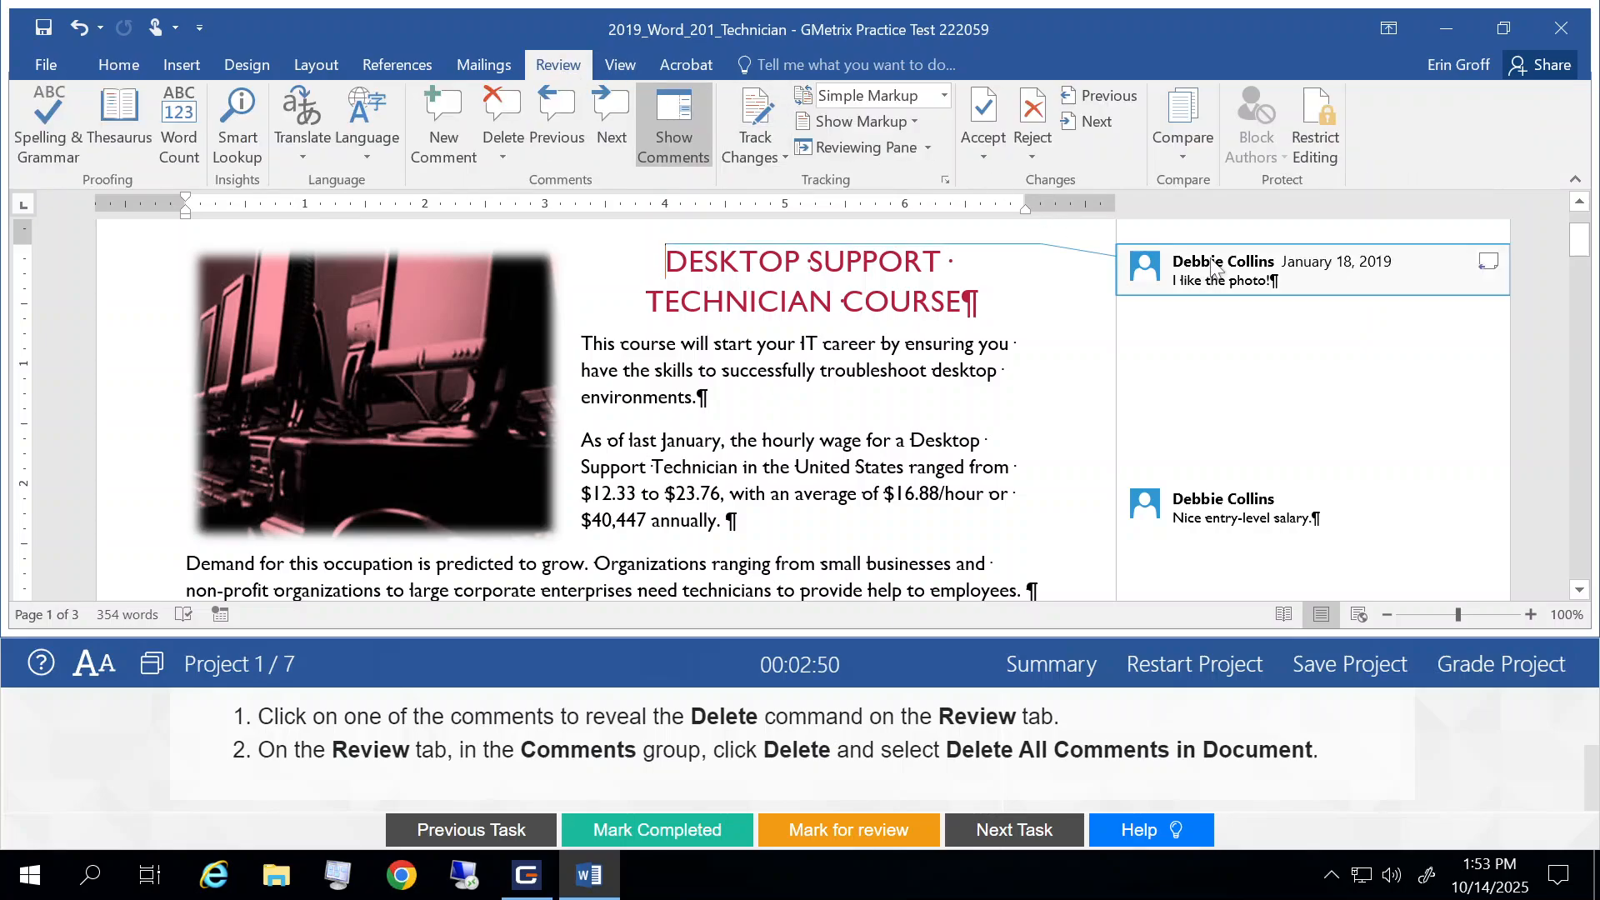
pyautogui.tripleClick(1210, 266)
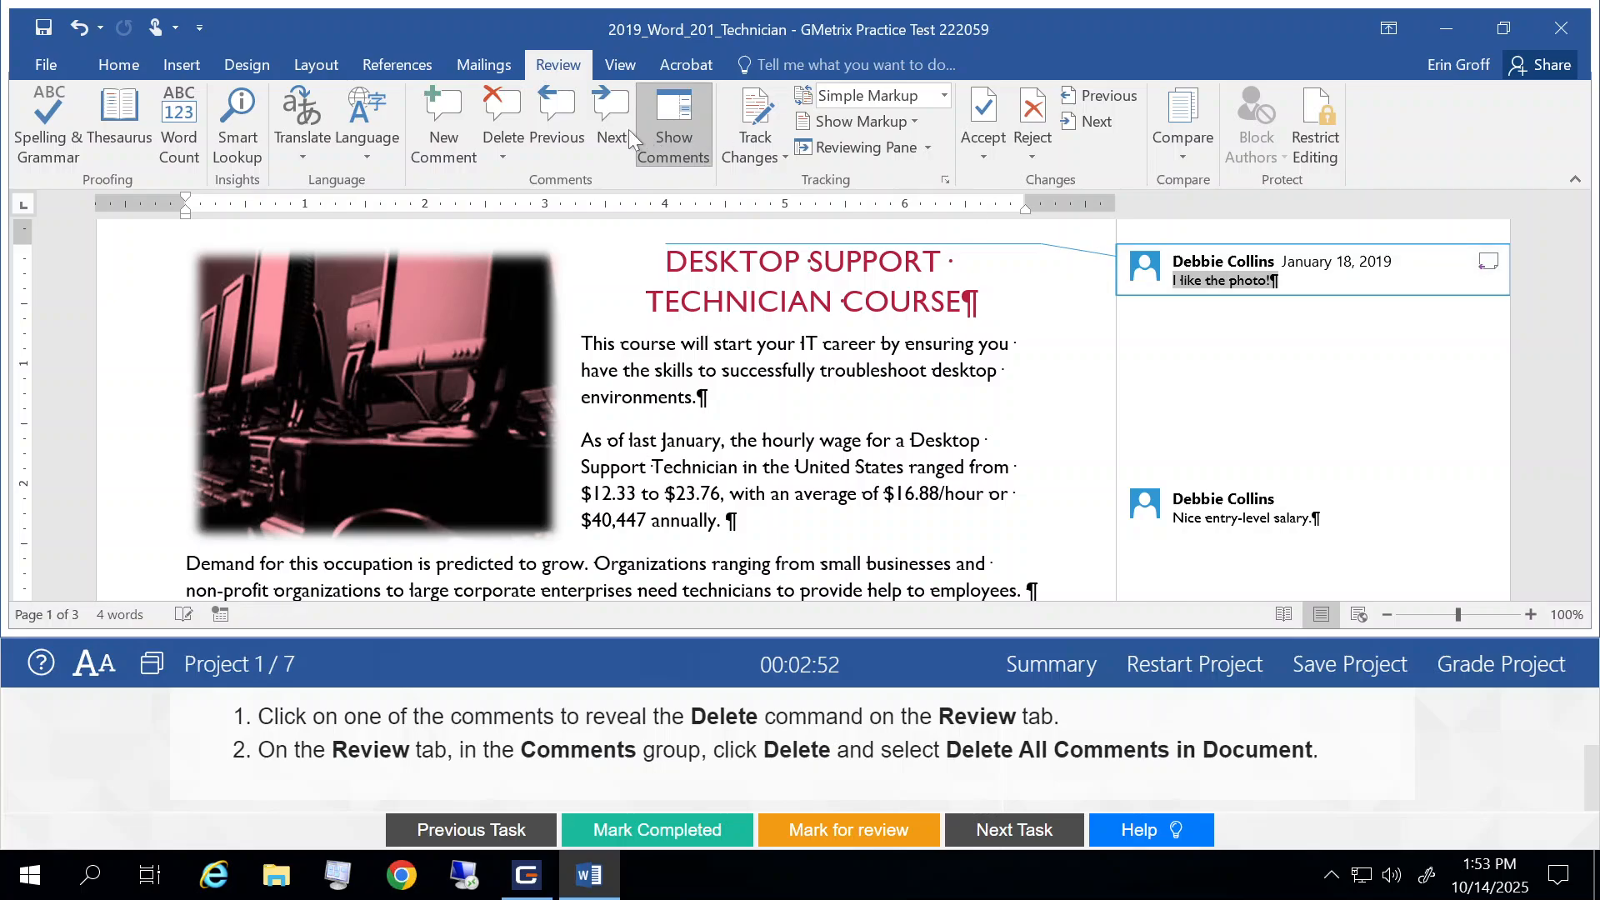
pyautogui.click(502, 158)
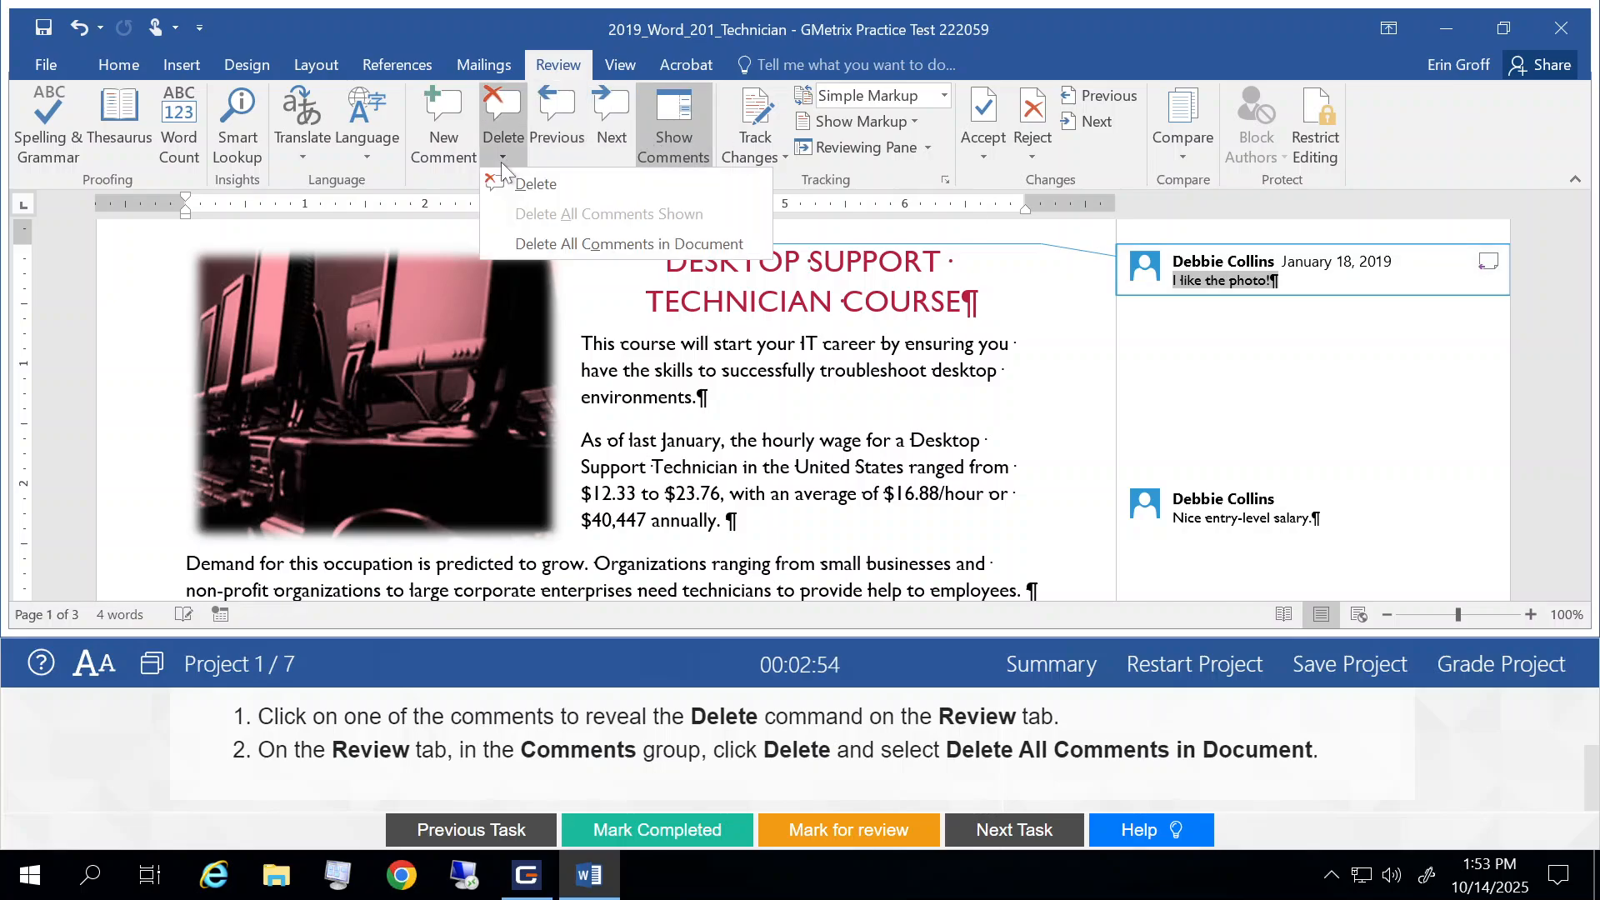
pyautogui.click(572, 245)
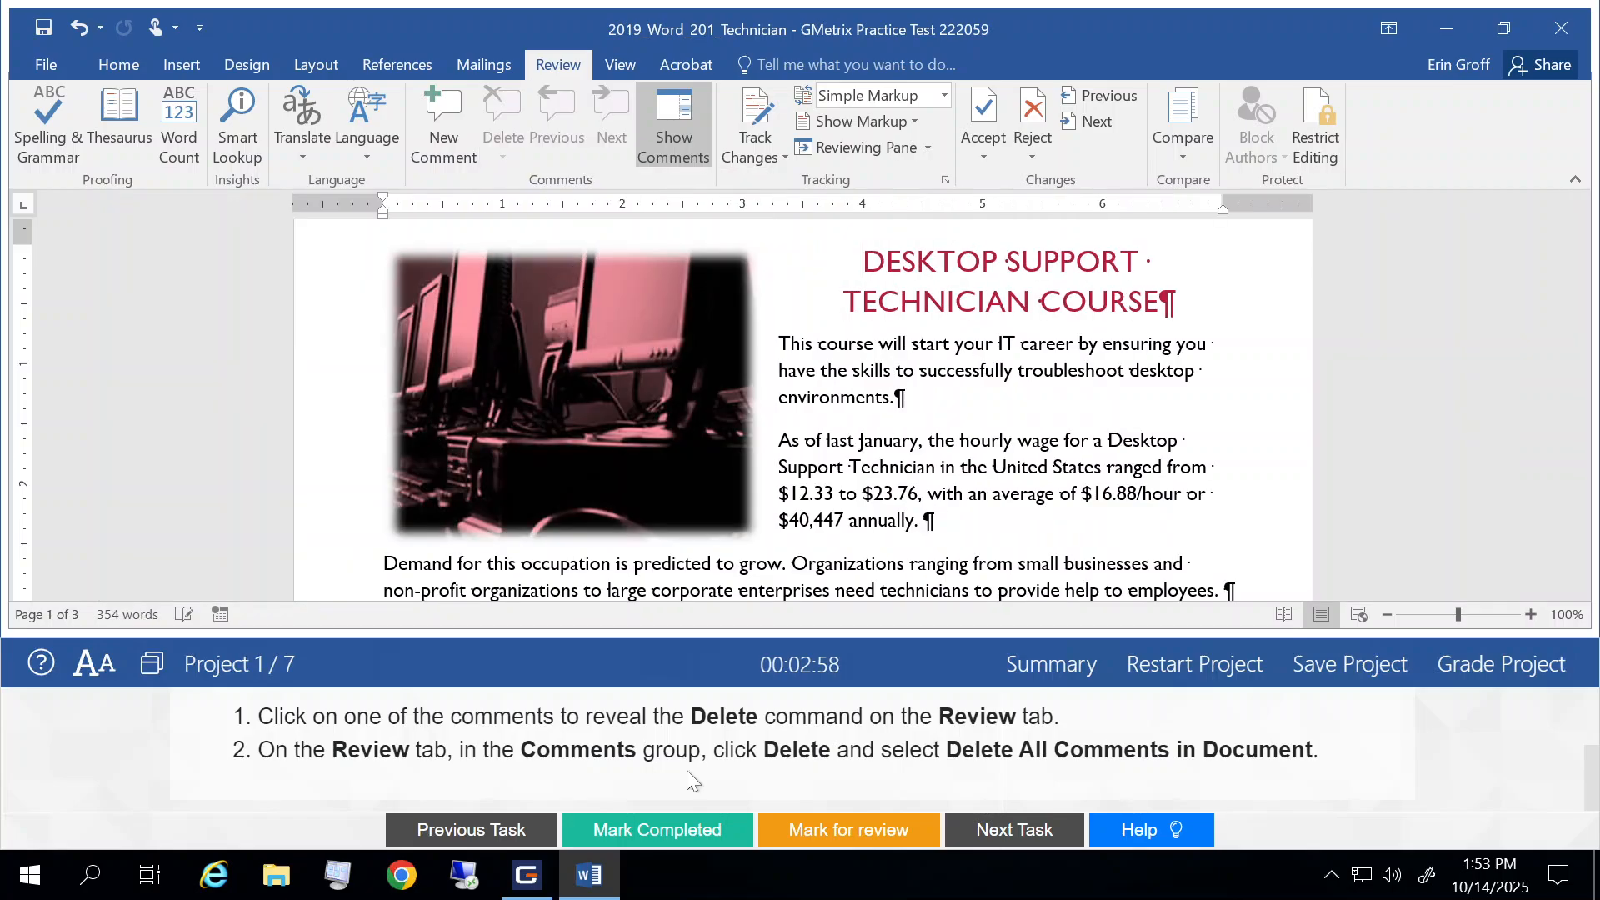
# Step: Mark Task 4 completed and go to Task 5
pyautogui.click(671, 831)
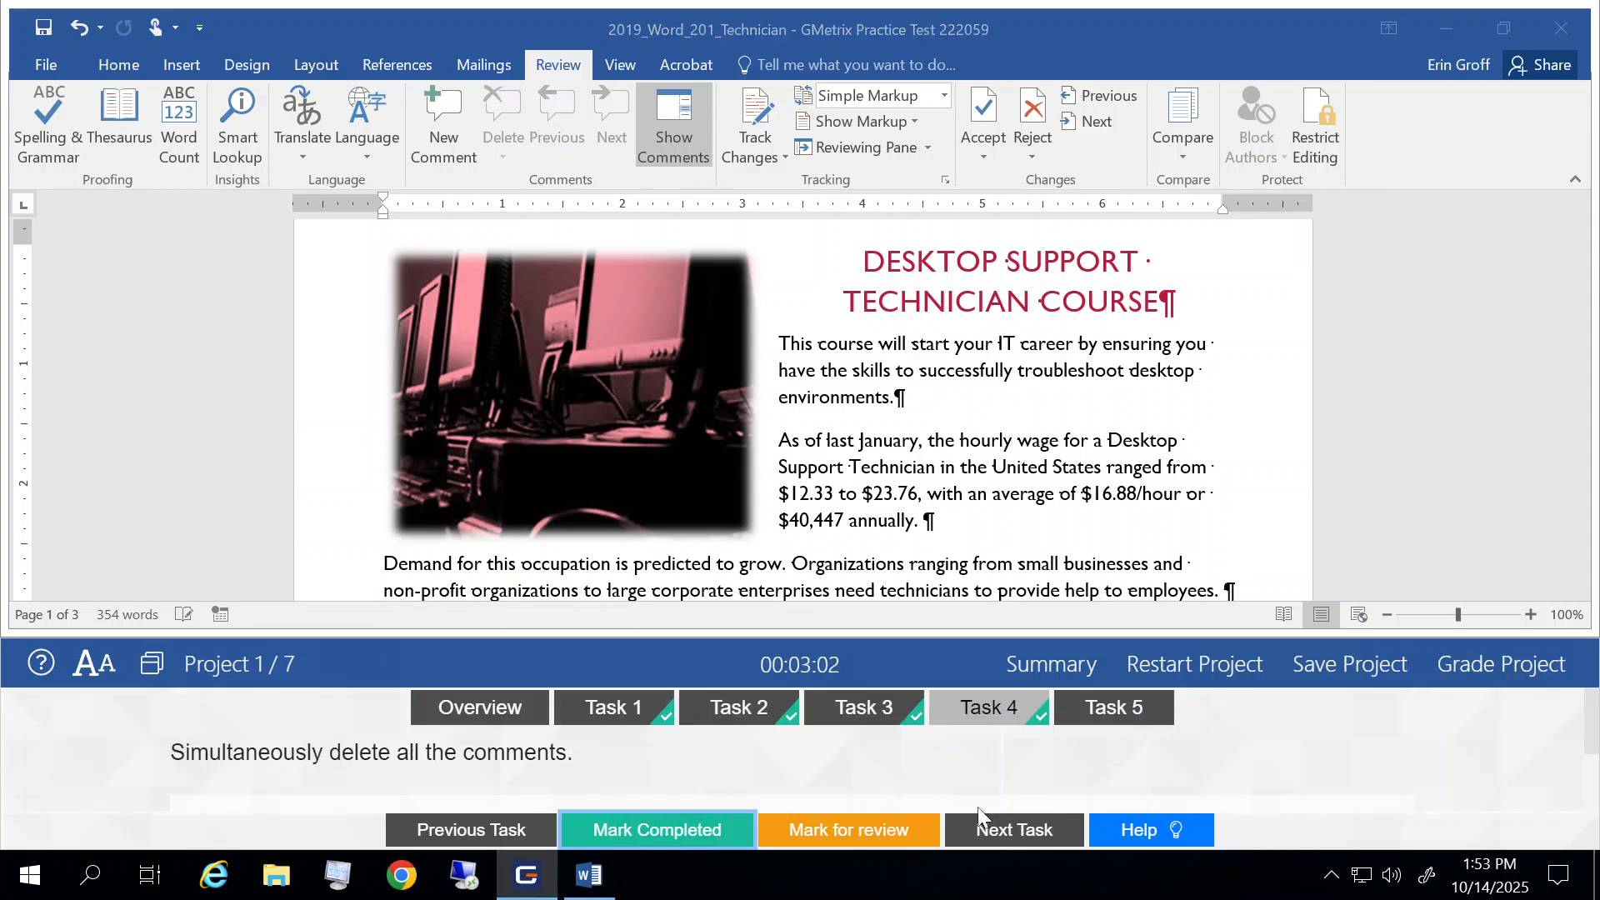
pyautogui.click(1007, 828)
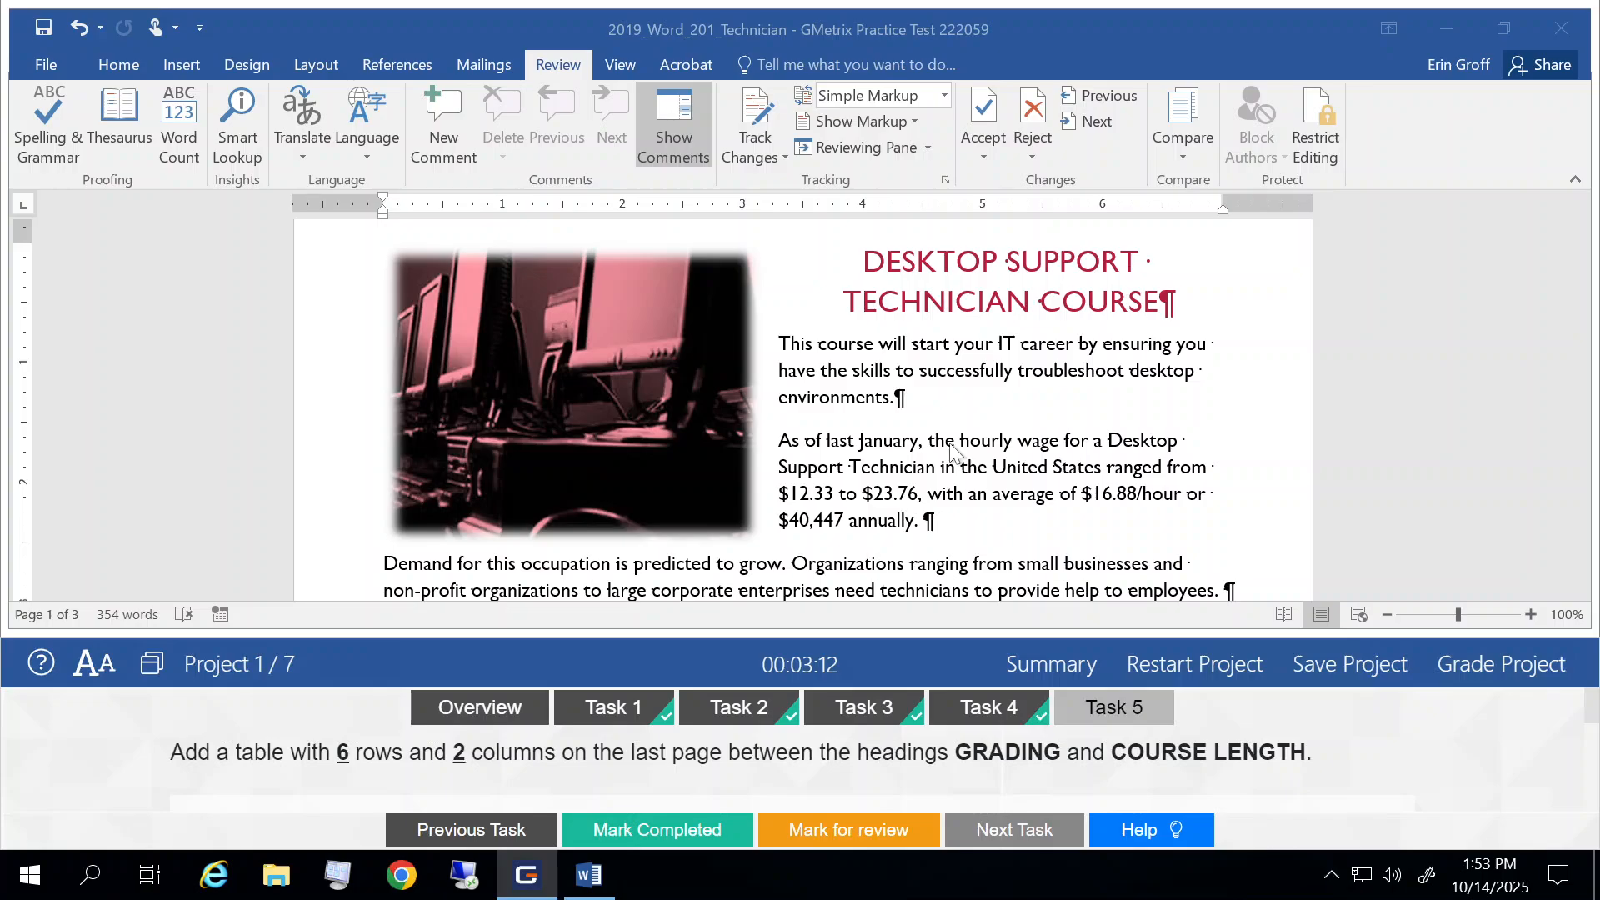
# Step: Insert a table with 2 columns and 6 rows in the empty paragraph between the GRADING and COURSE LENGTH headings on the last page
pyautogui.scroll(-10, 954, 450)
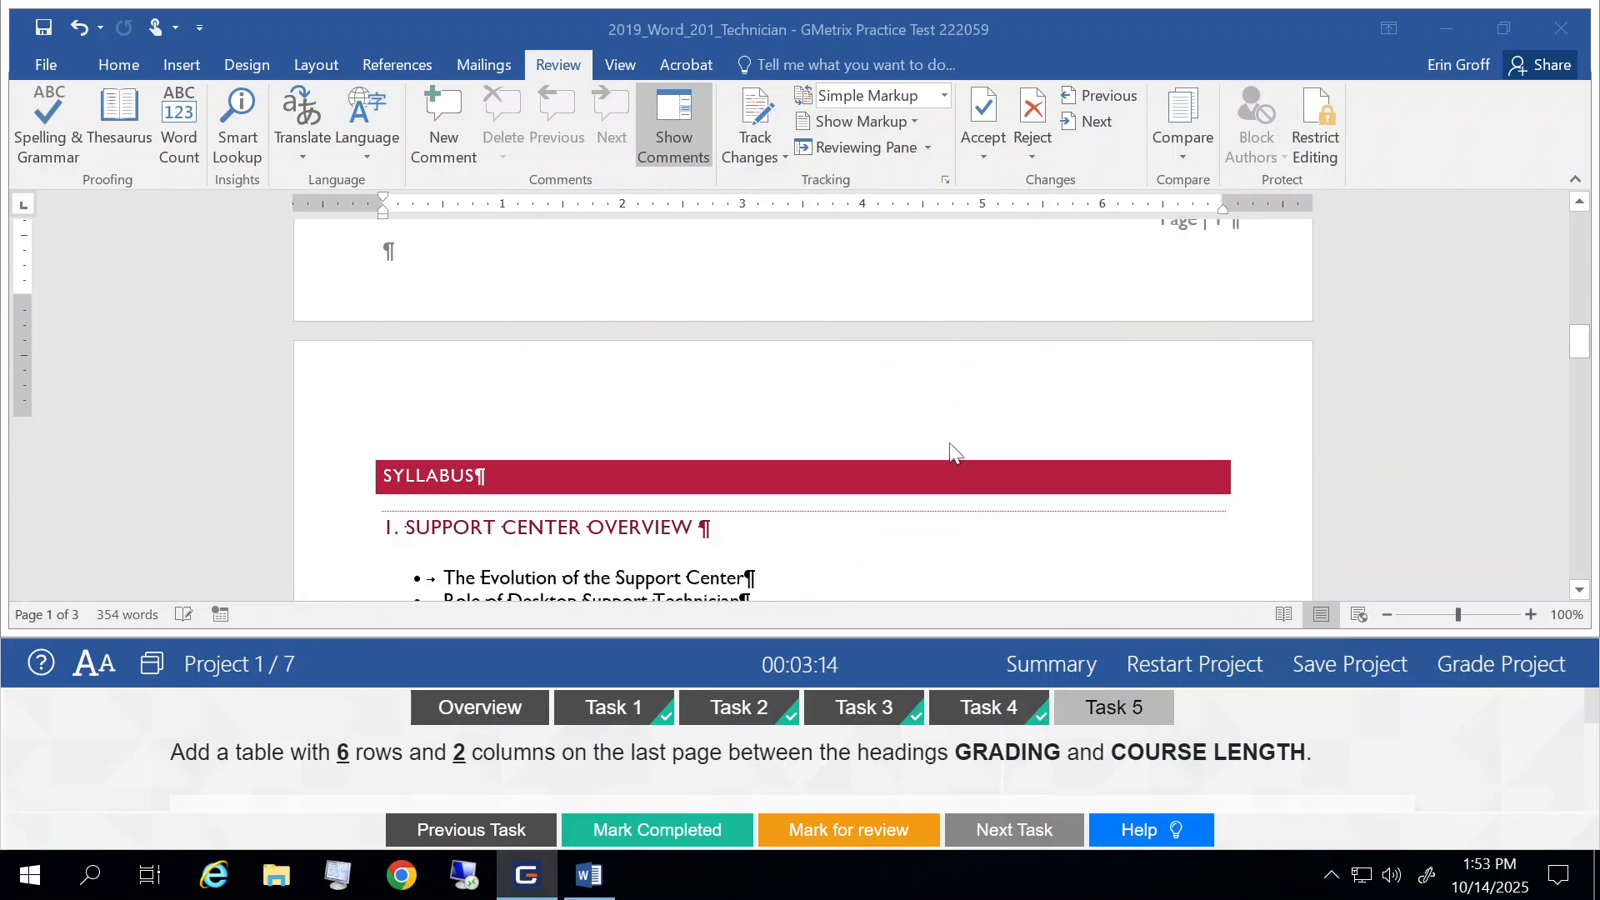
pyautogui.scroll(-7, 949, 446)
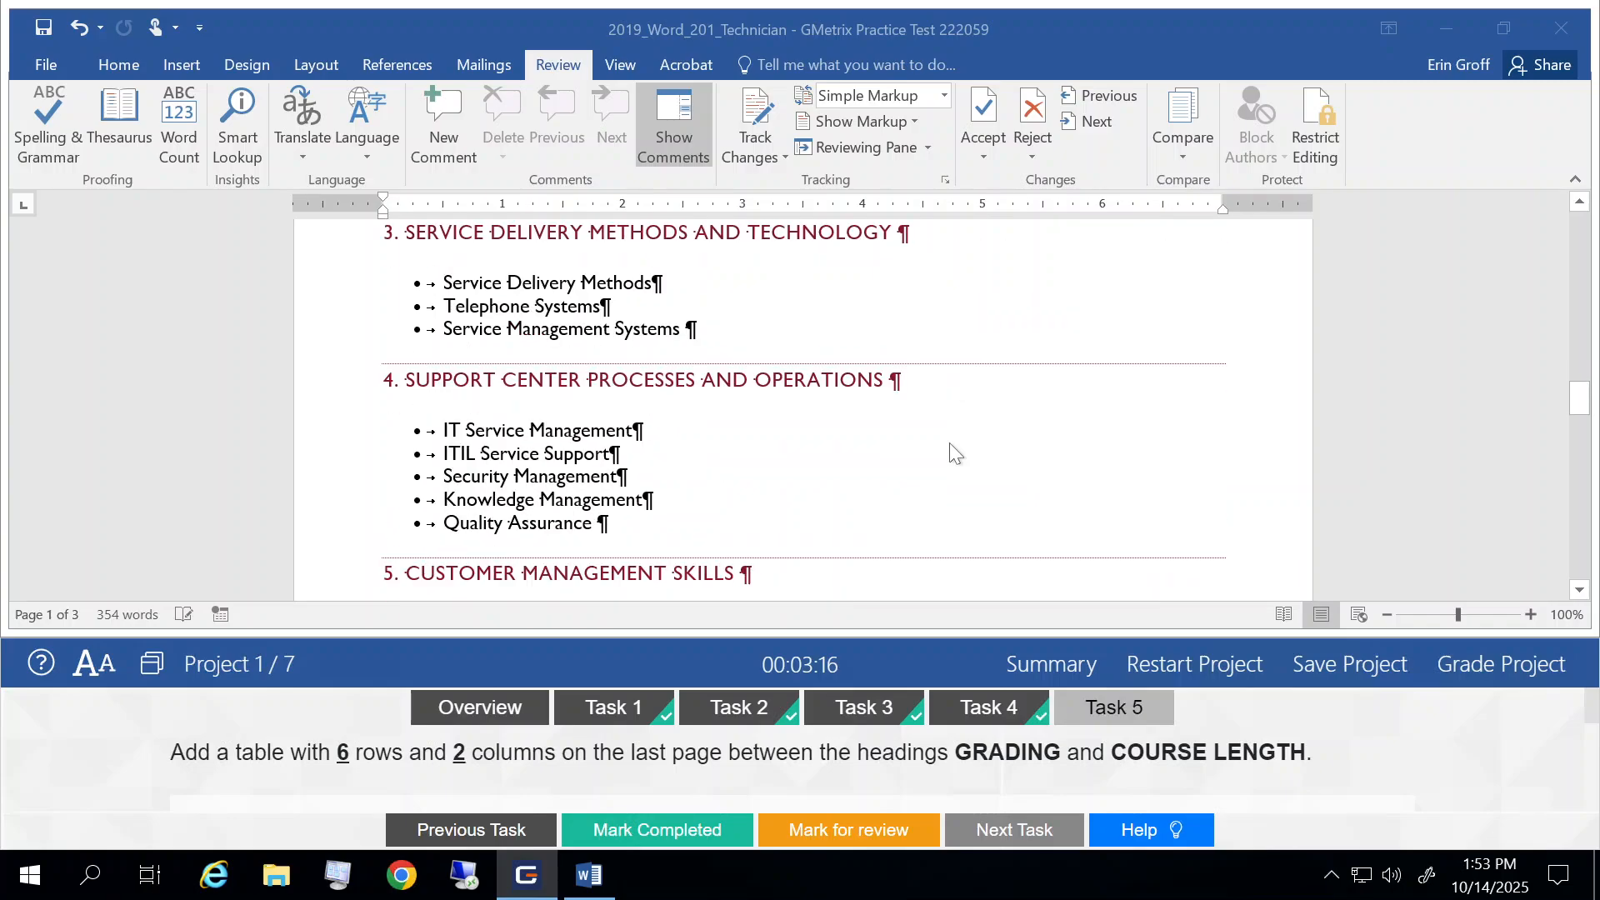
pyautogui.scroll(-10, 948, 442)
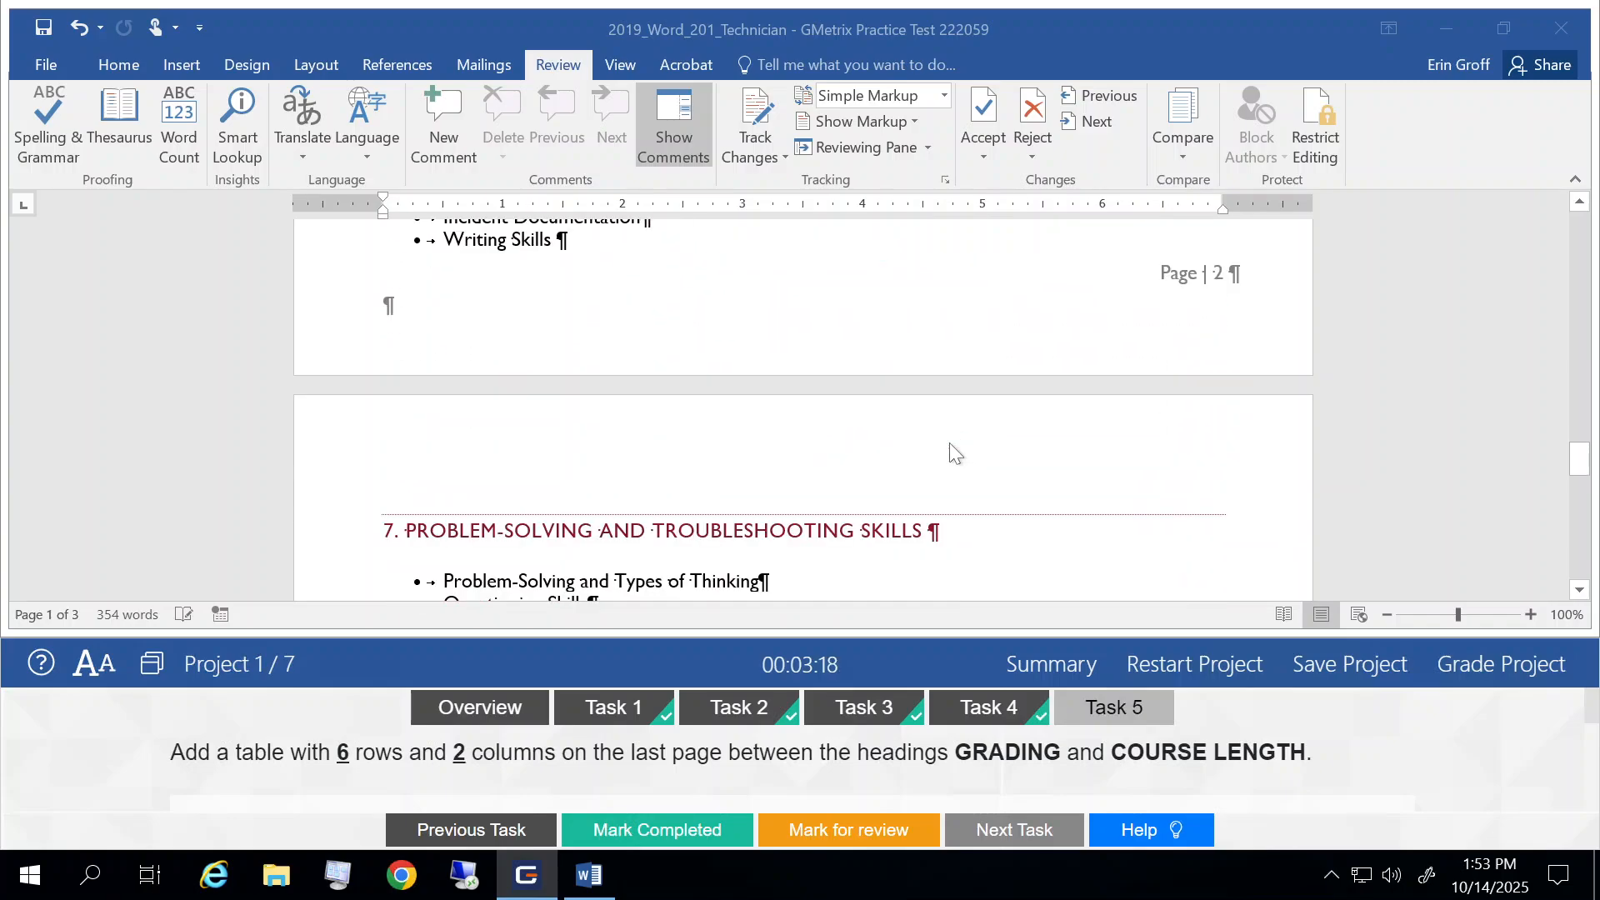
pyautogui.scroll(-10, 948, 442)
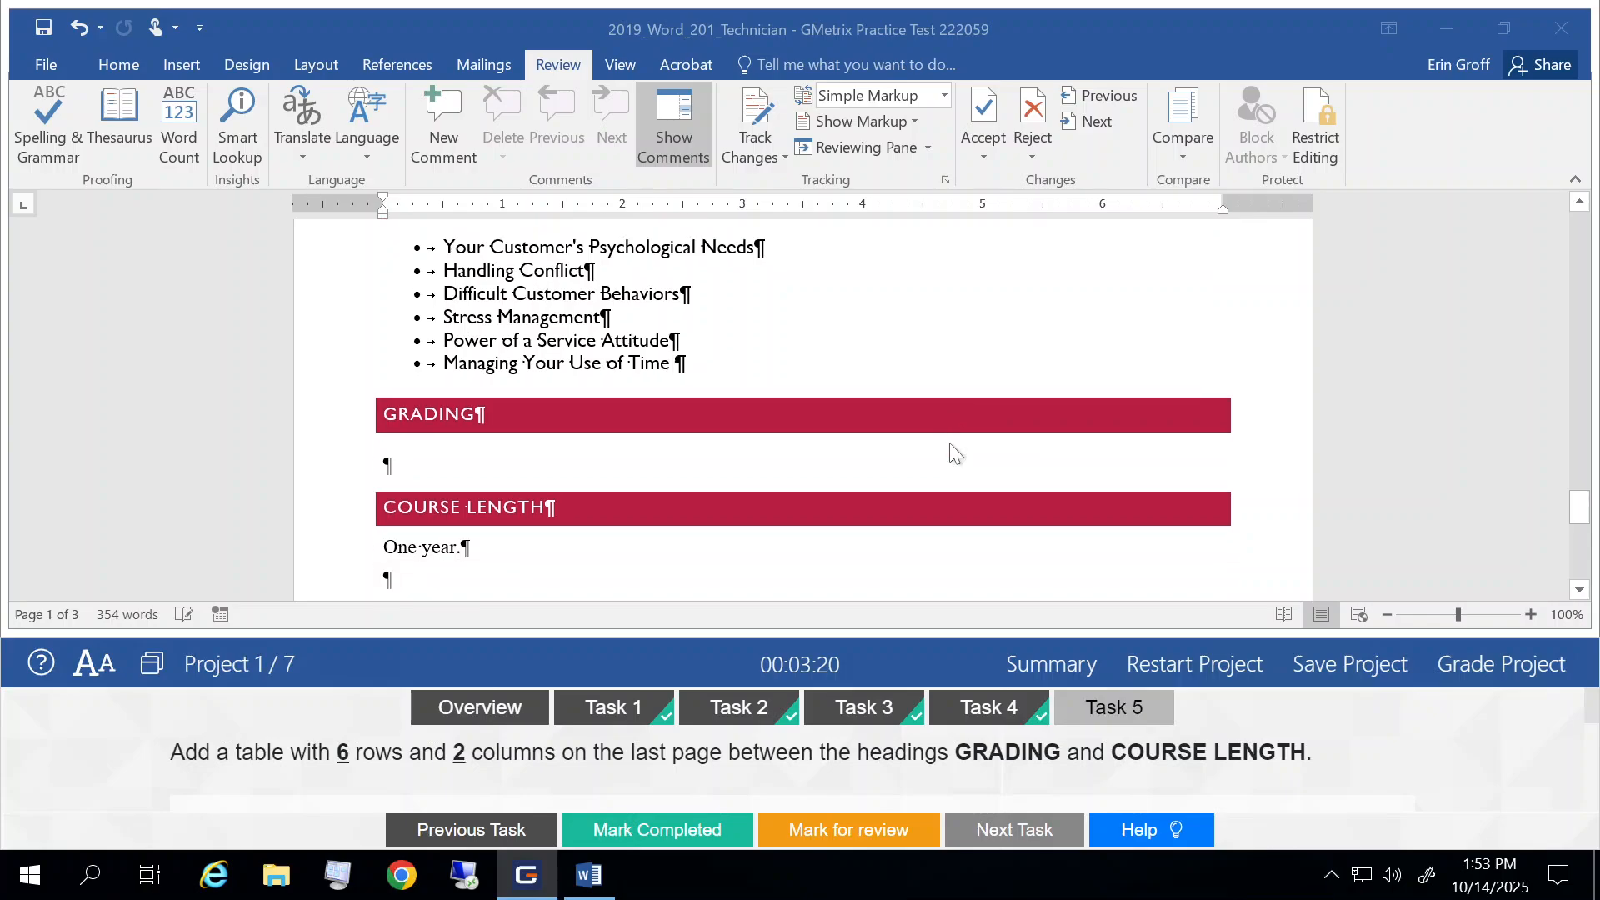
pyautogui.scroll(-1, 948, 443)
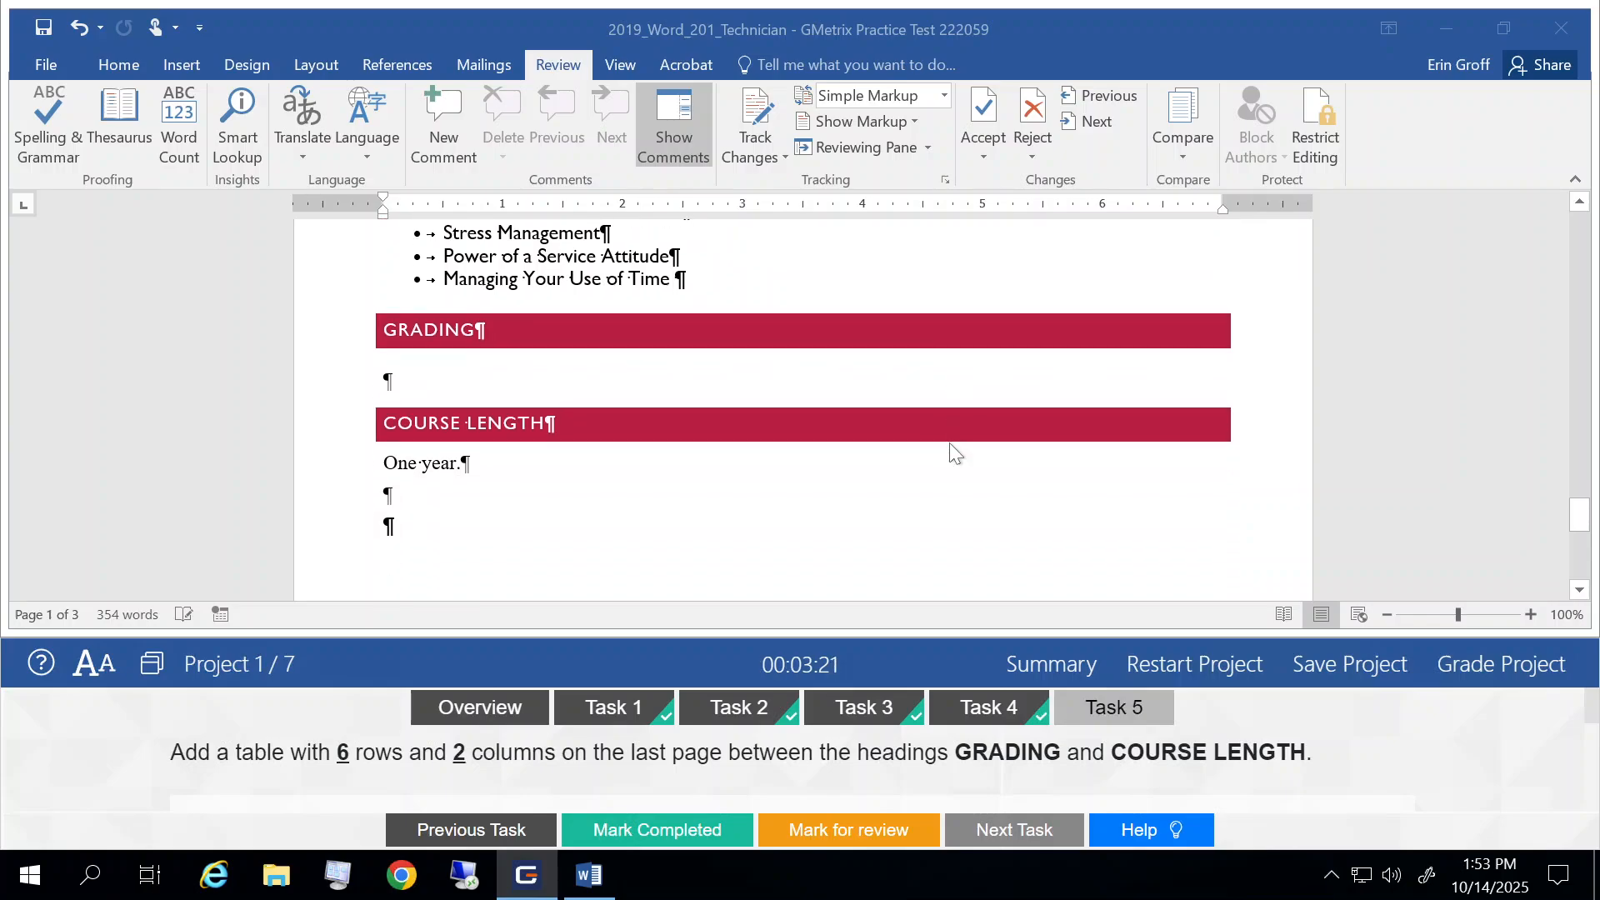
pyautogui.click(388, 390)
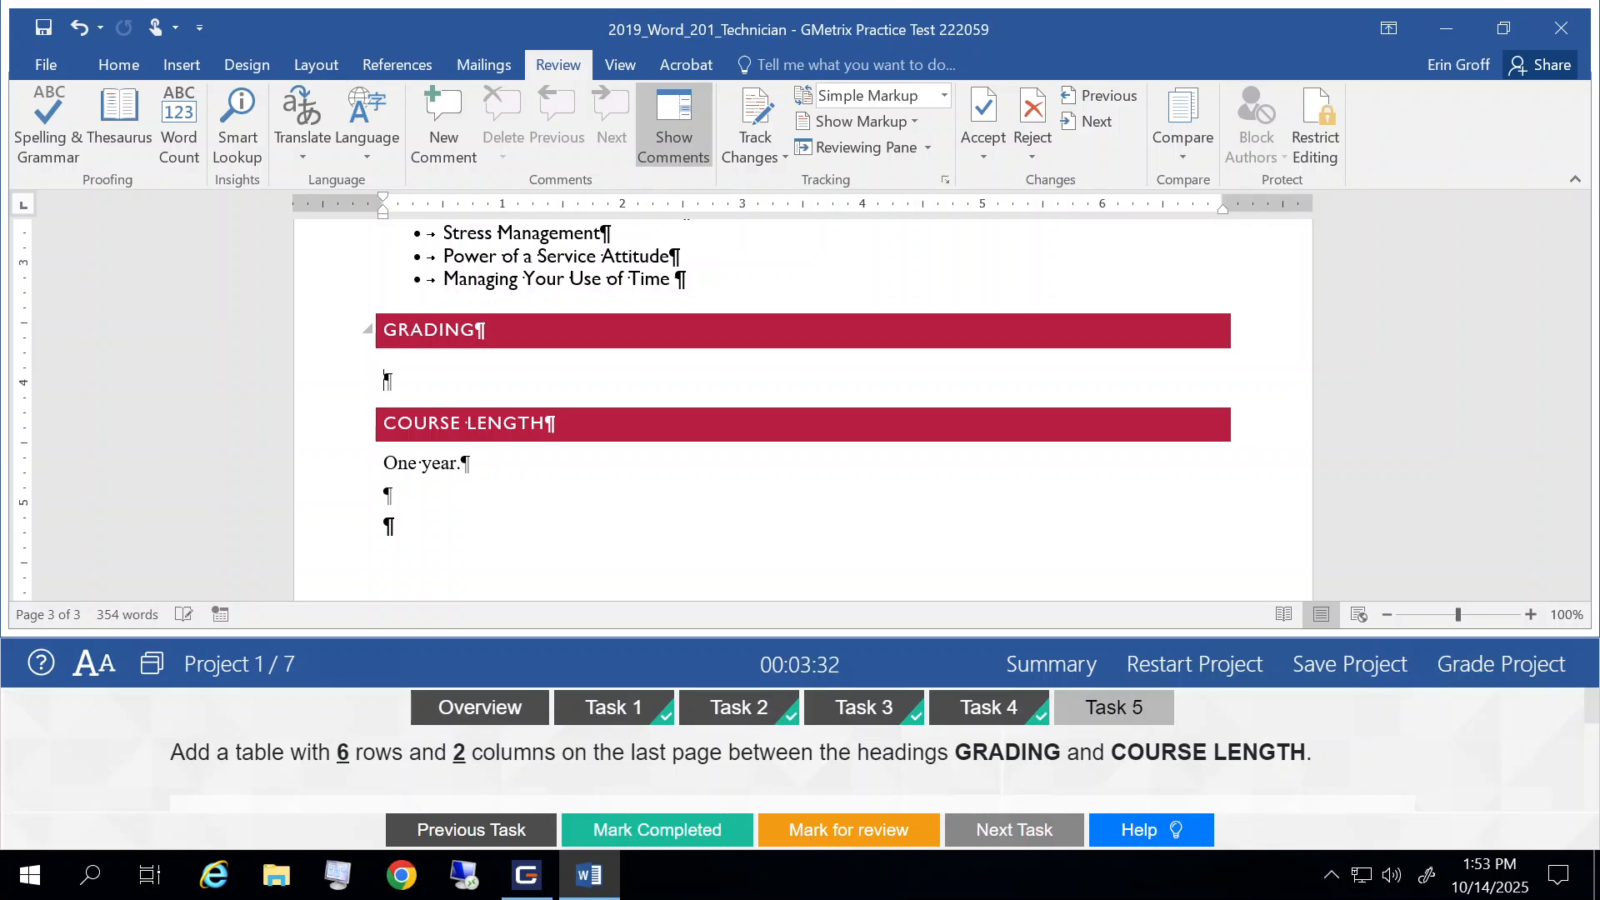
pyautogui.click(169, 66)
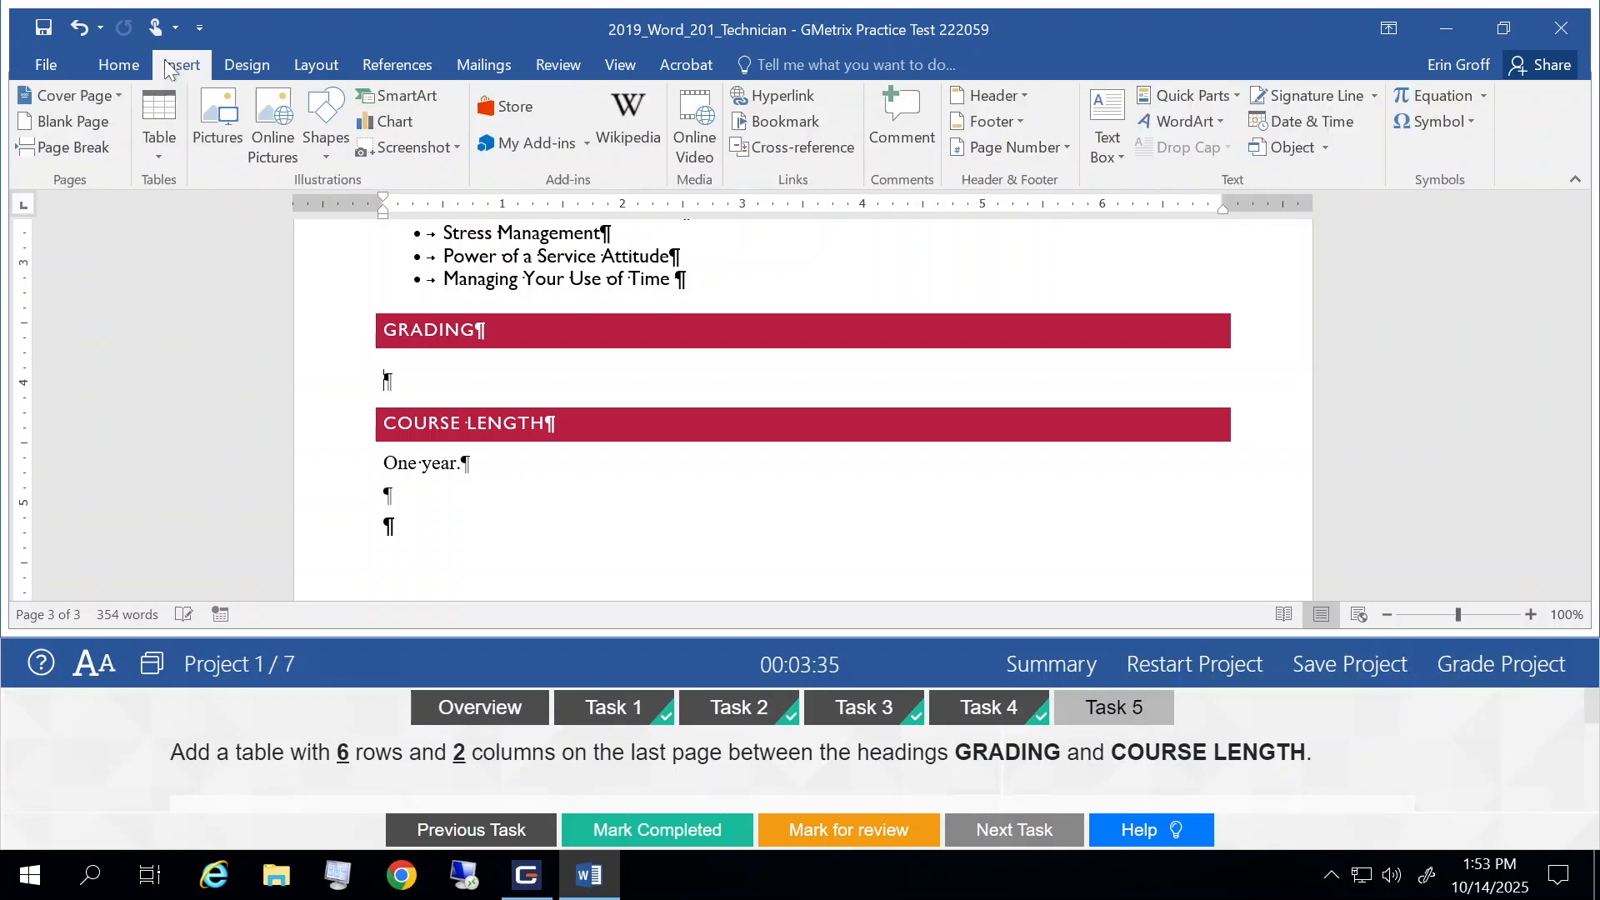
pyautogui.click(162, 152)
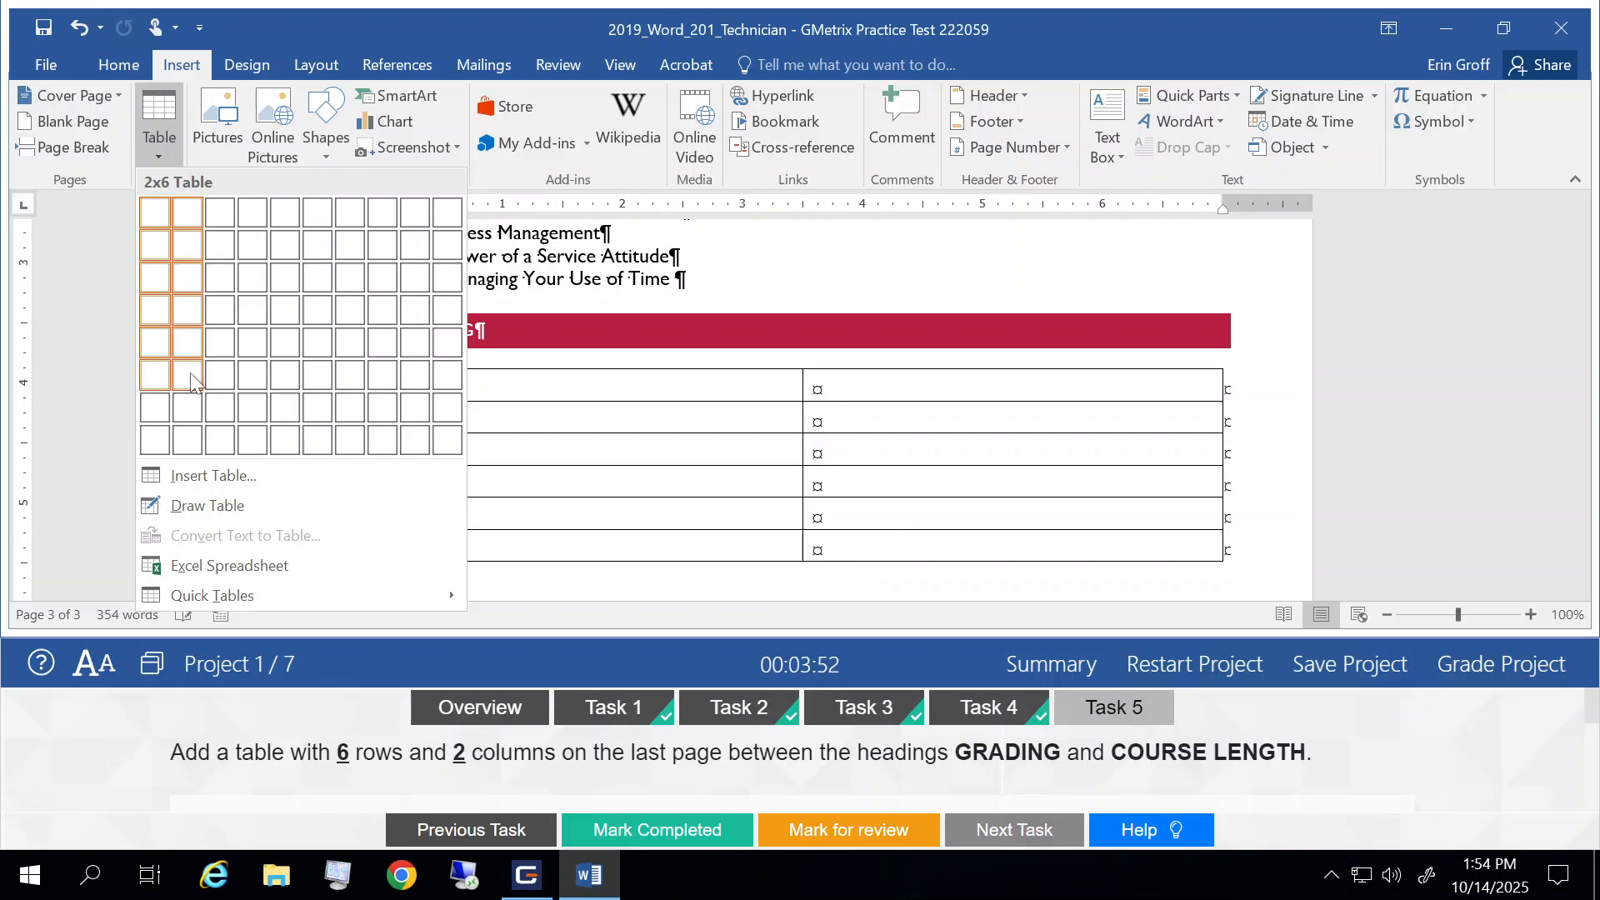
pyautogui.click(184, 476)
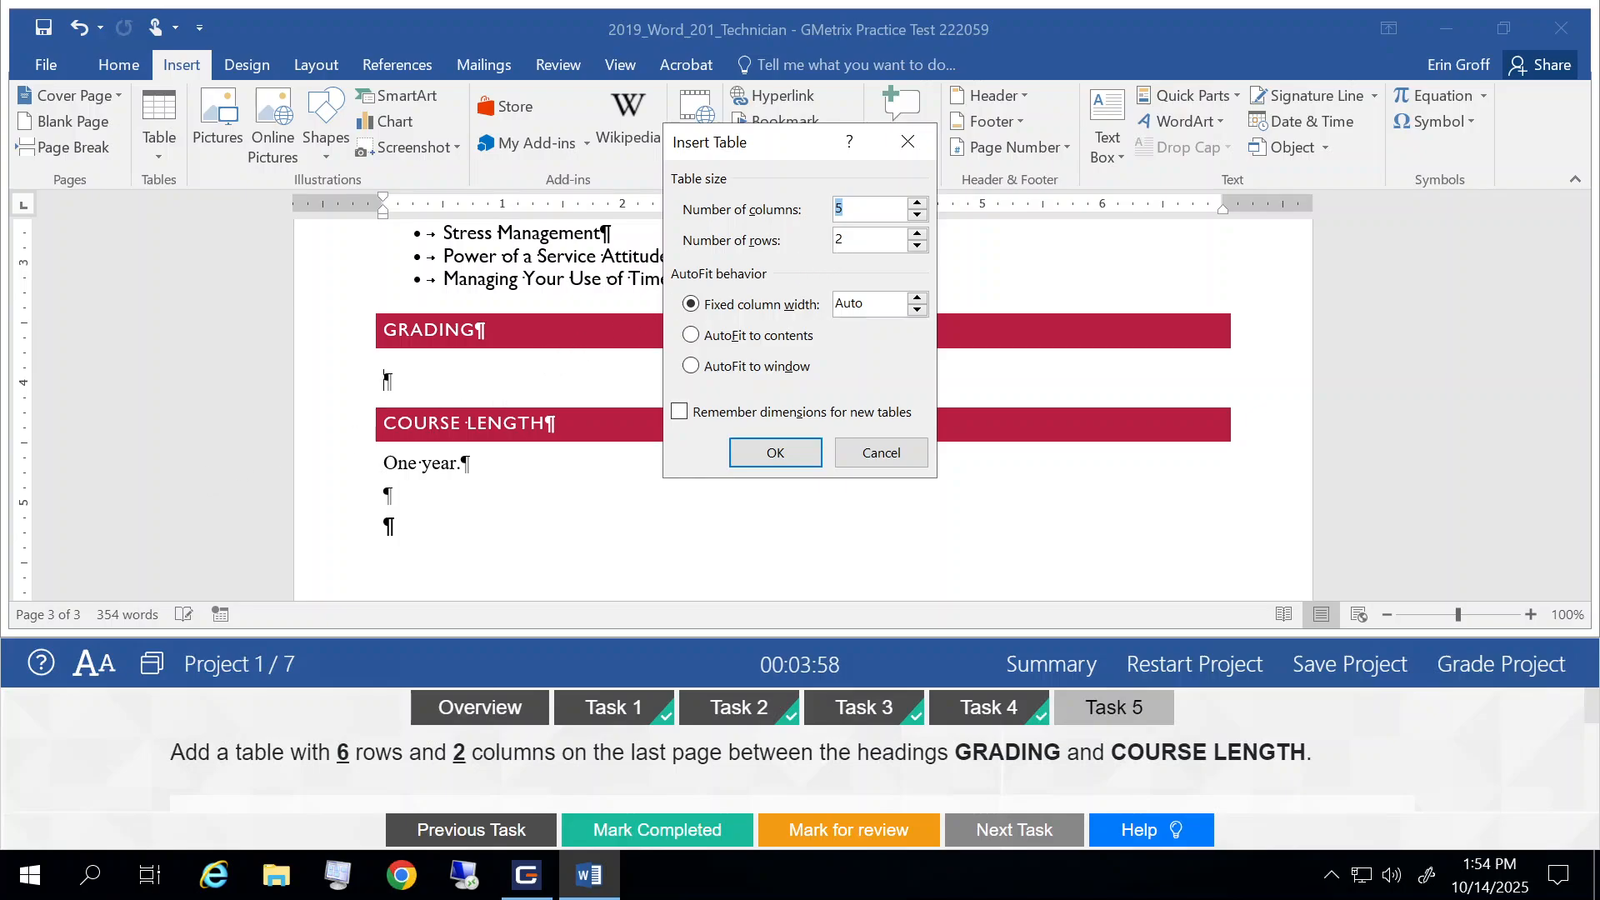
pyautogui.click(917, 214)
pyautogui.click(917, 214)
pyautogui.click(918, 234)
pyautogui.click(917, 235)
pyautogui.click(775, 452)
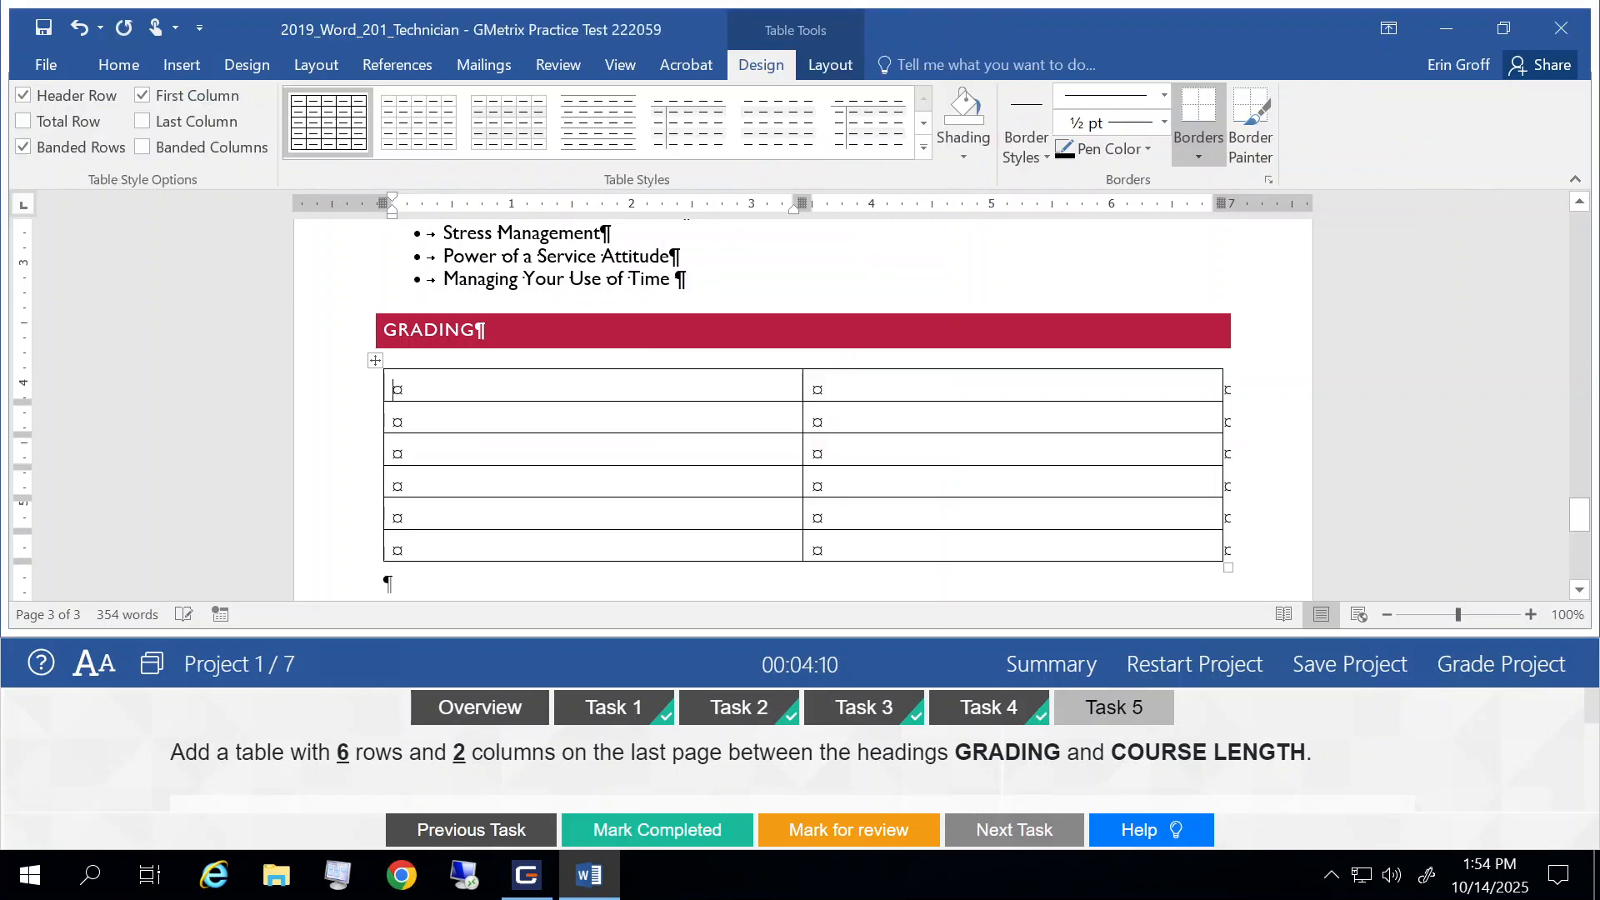
# Step: Mark Task 5 completed, then grade Project 1 and continue to Project 2
pyautogui.click(677, 837)
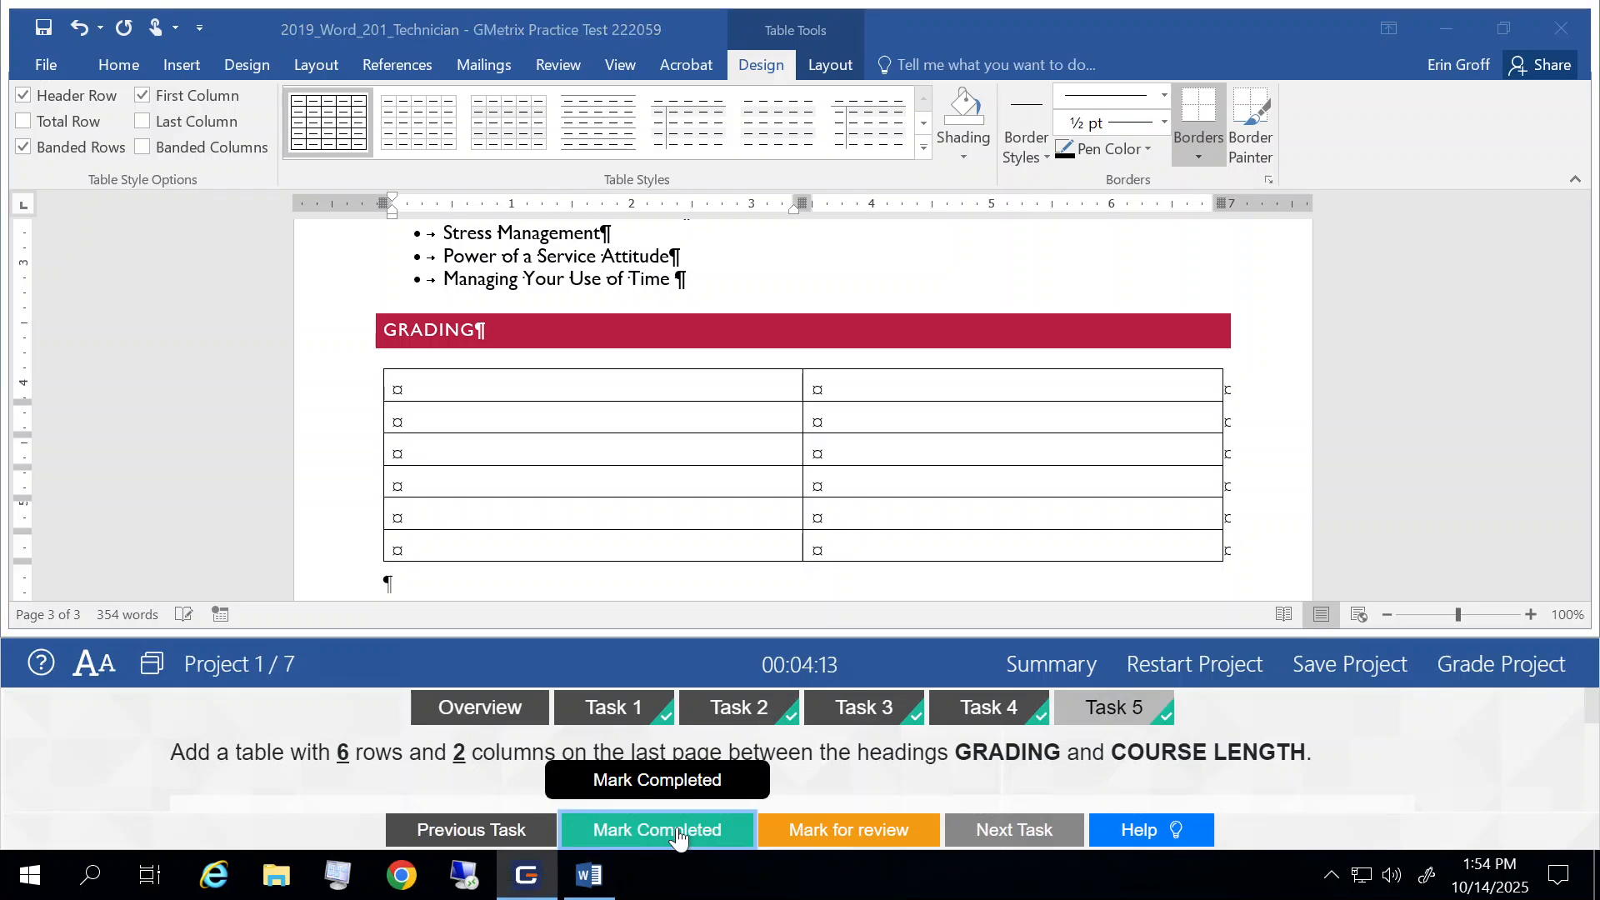
pyautogui.click(1491, 682)
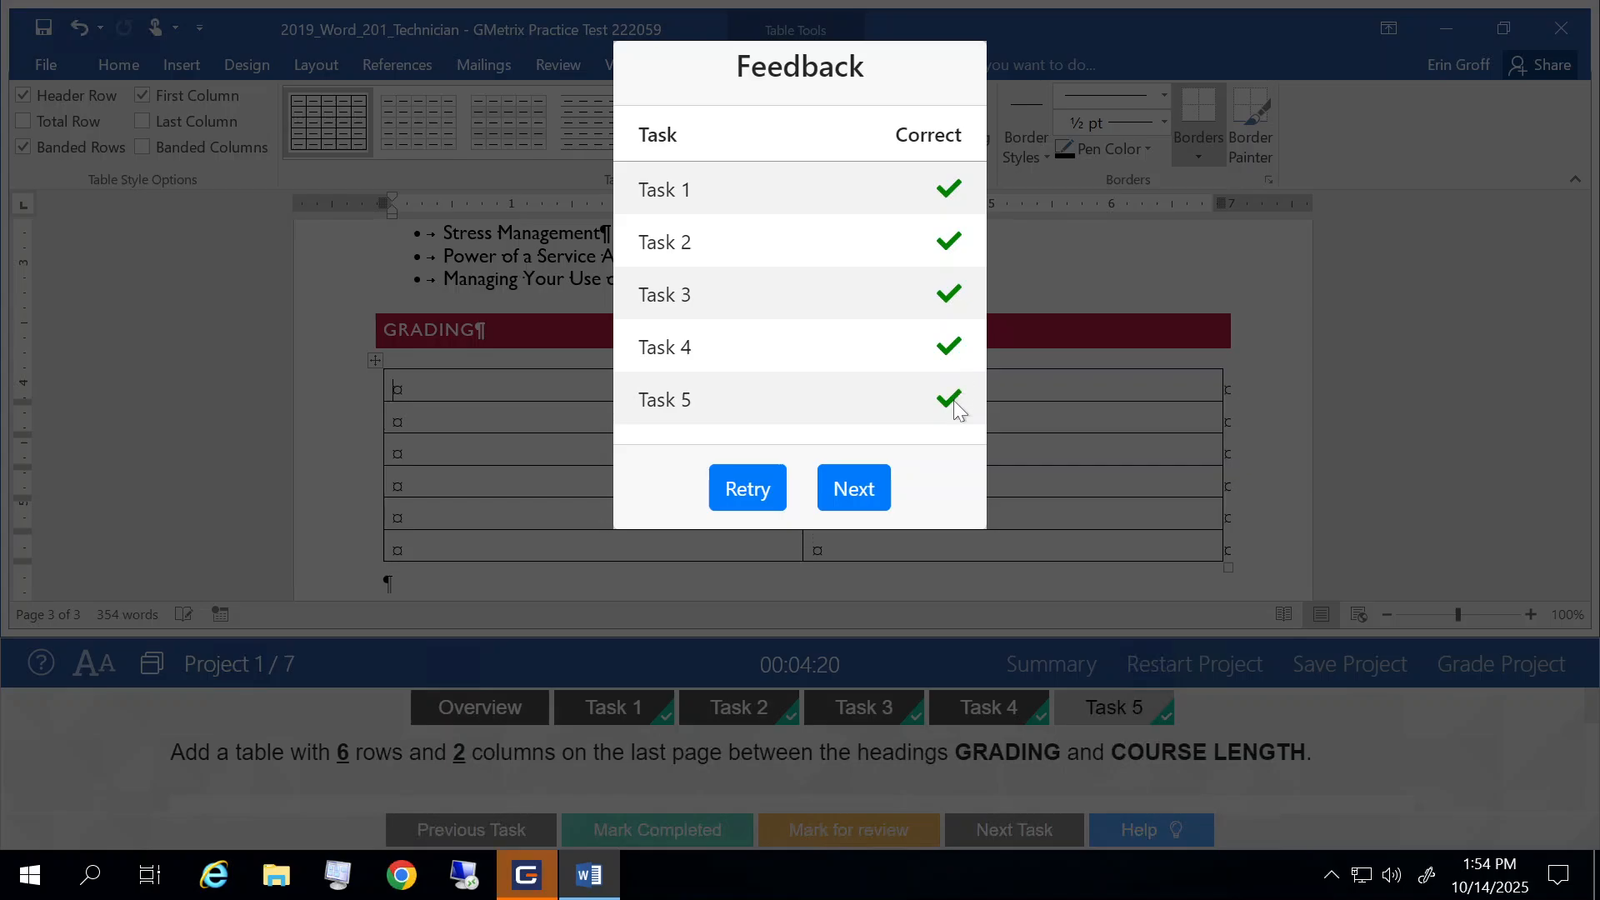
pyautogui.click(846, 492)
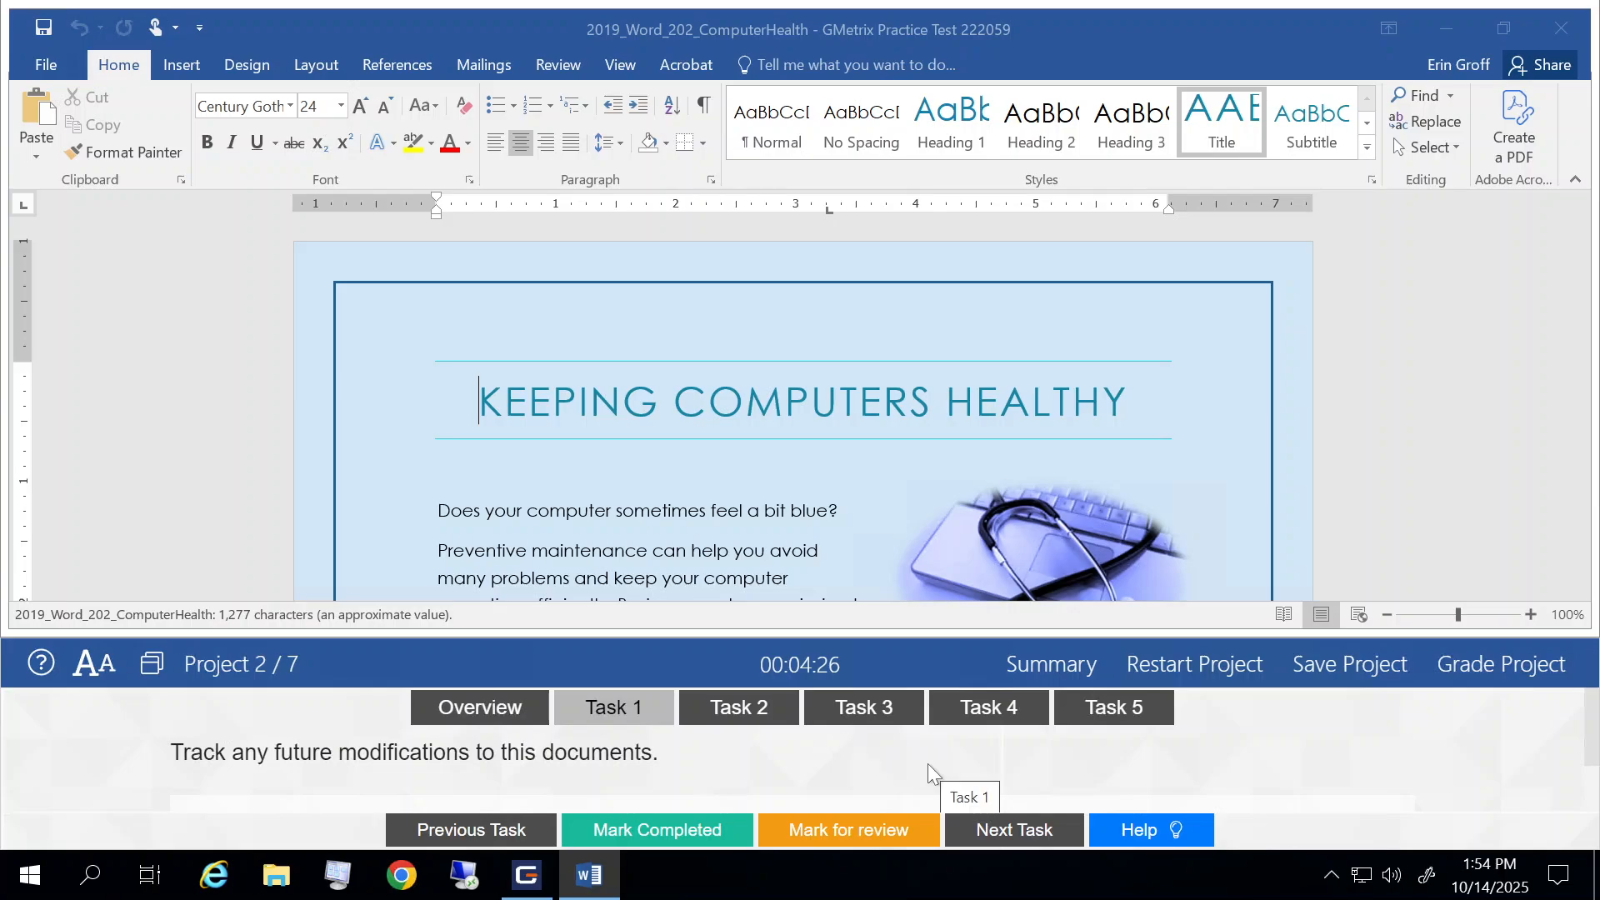
# Step: Turn on Track Changes for the ComputerHealth document, following the Task 1 help steps
pyautogui.scroll(-1, 927, 764)
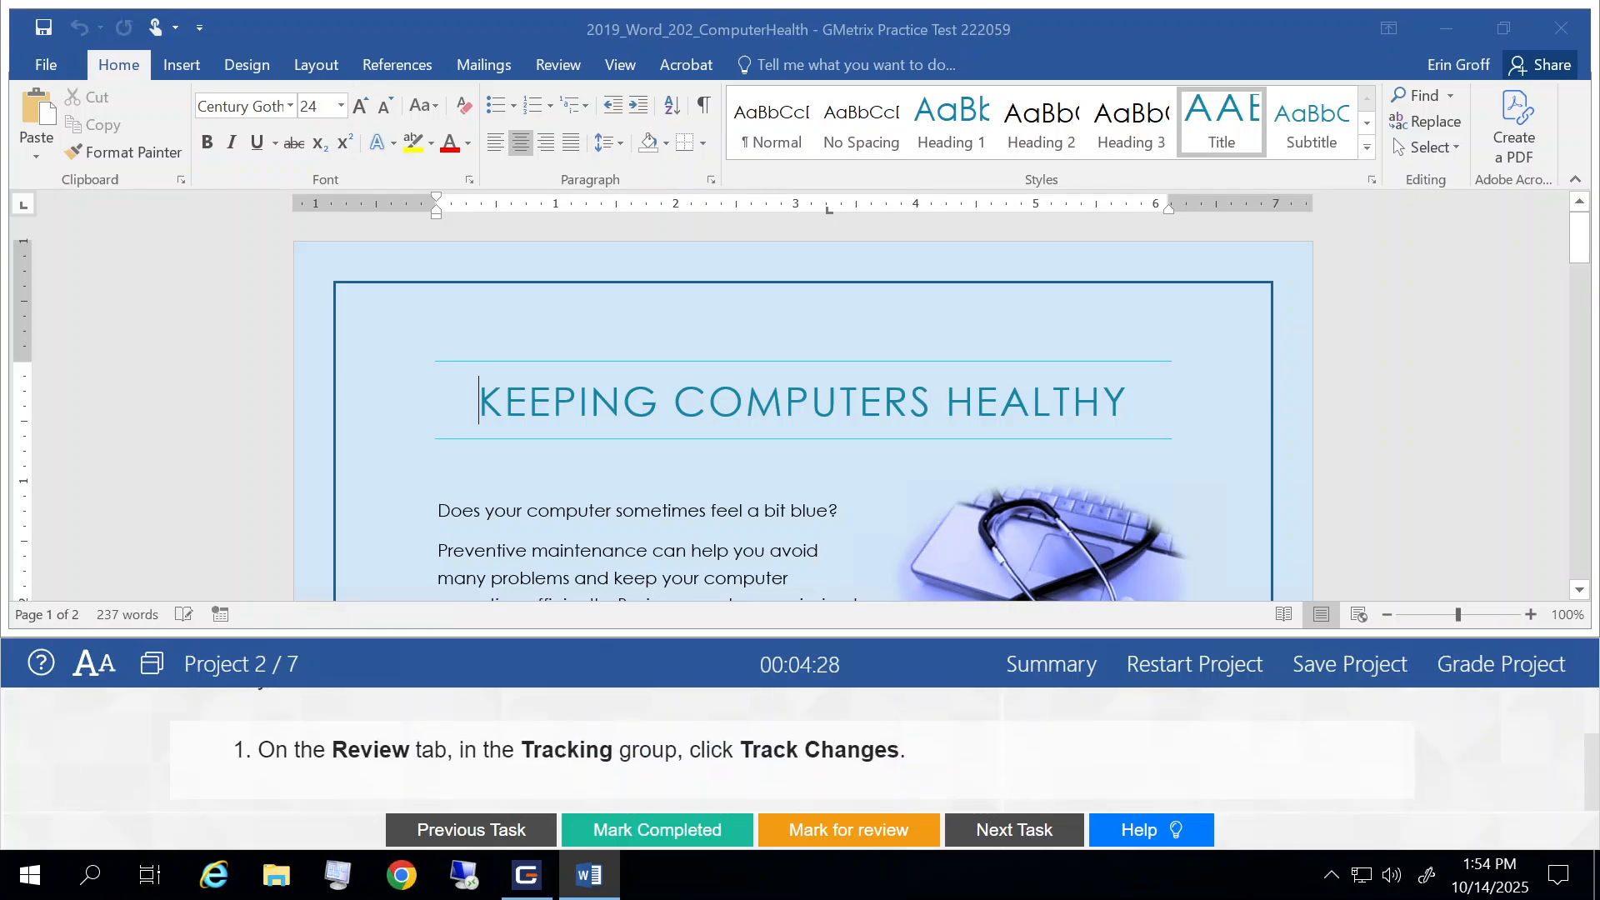
pyautogui.click(570, 74)
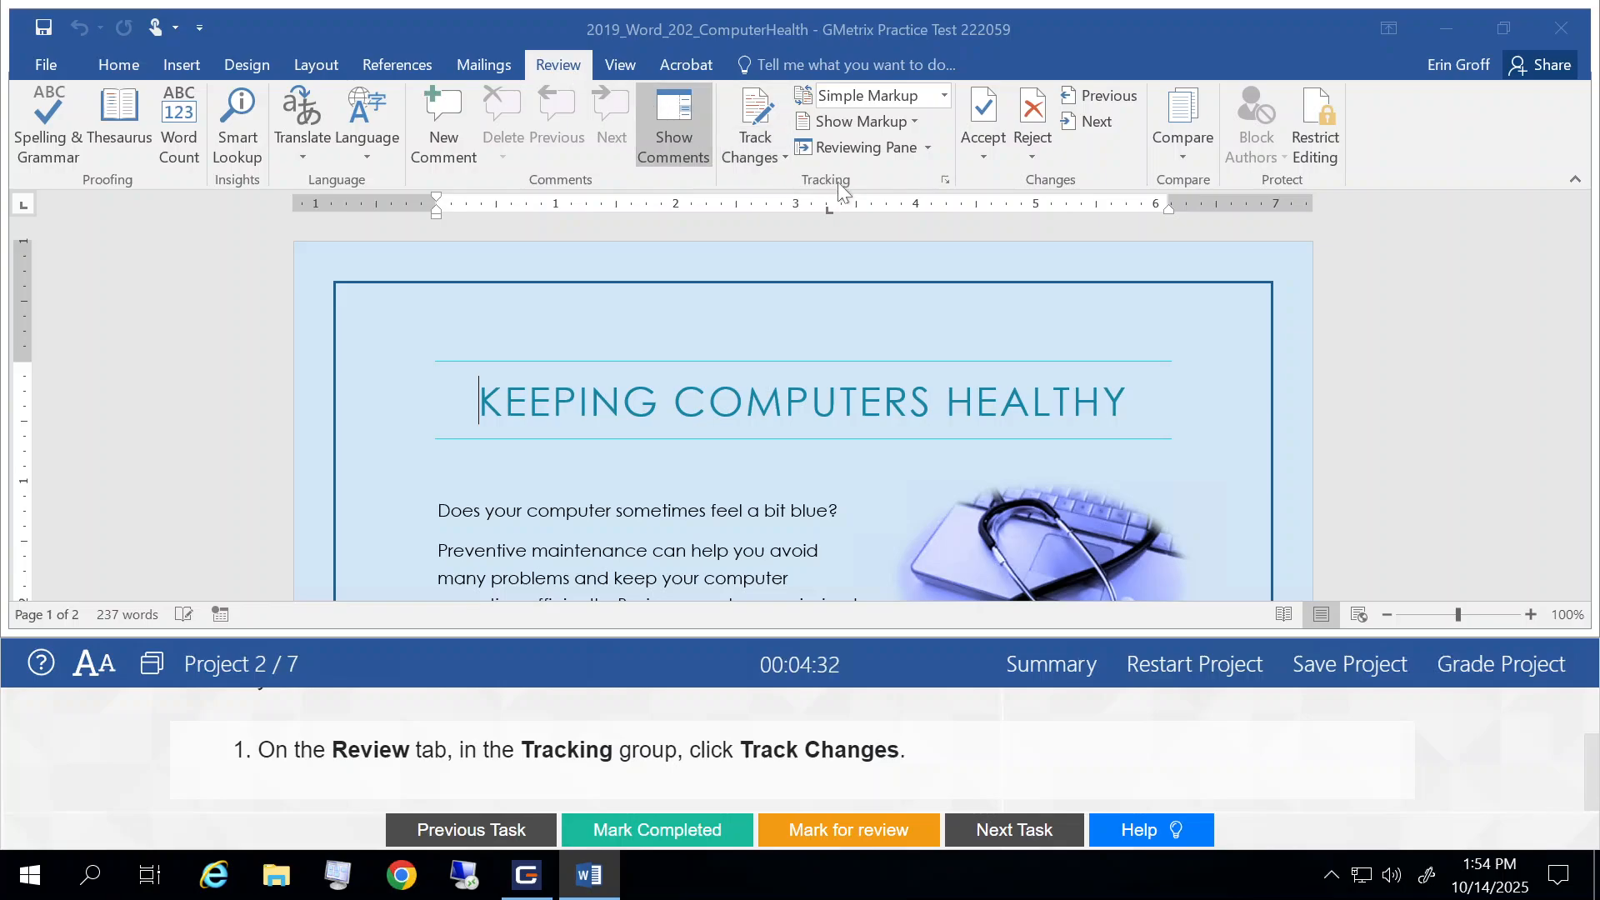
pyautogui.click(760, 111)
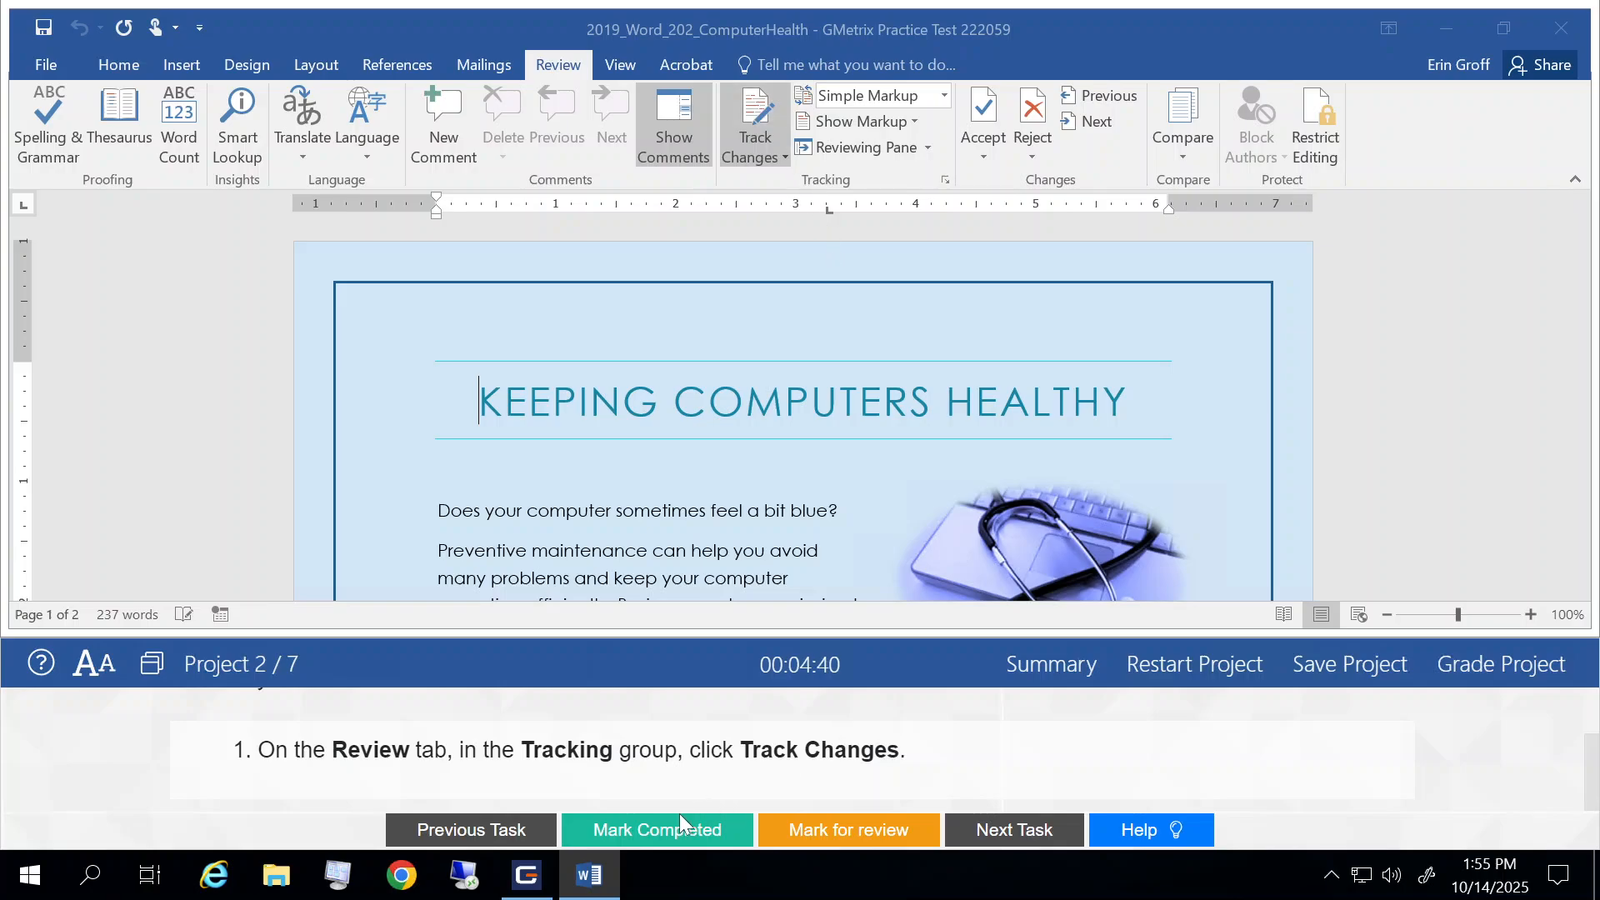
# Step: Mark Task 1 completed and go to the description and help steps of Task 2
pyautogui.click(646, 830)
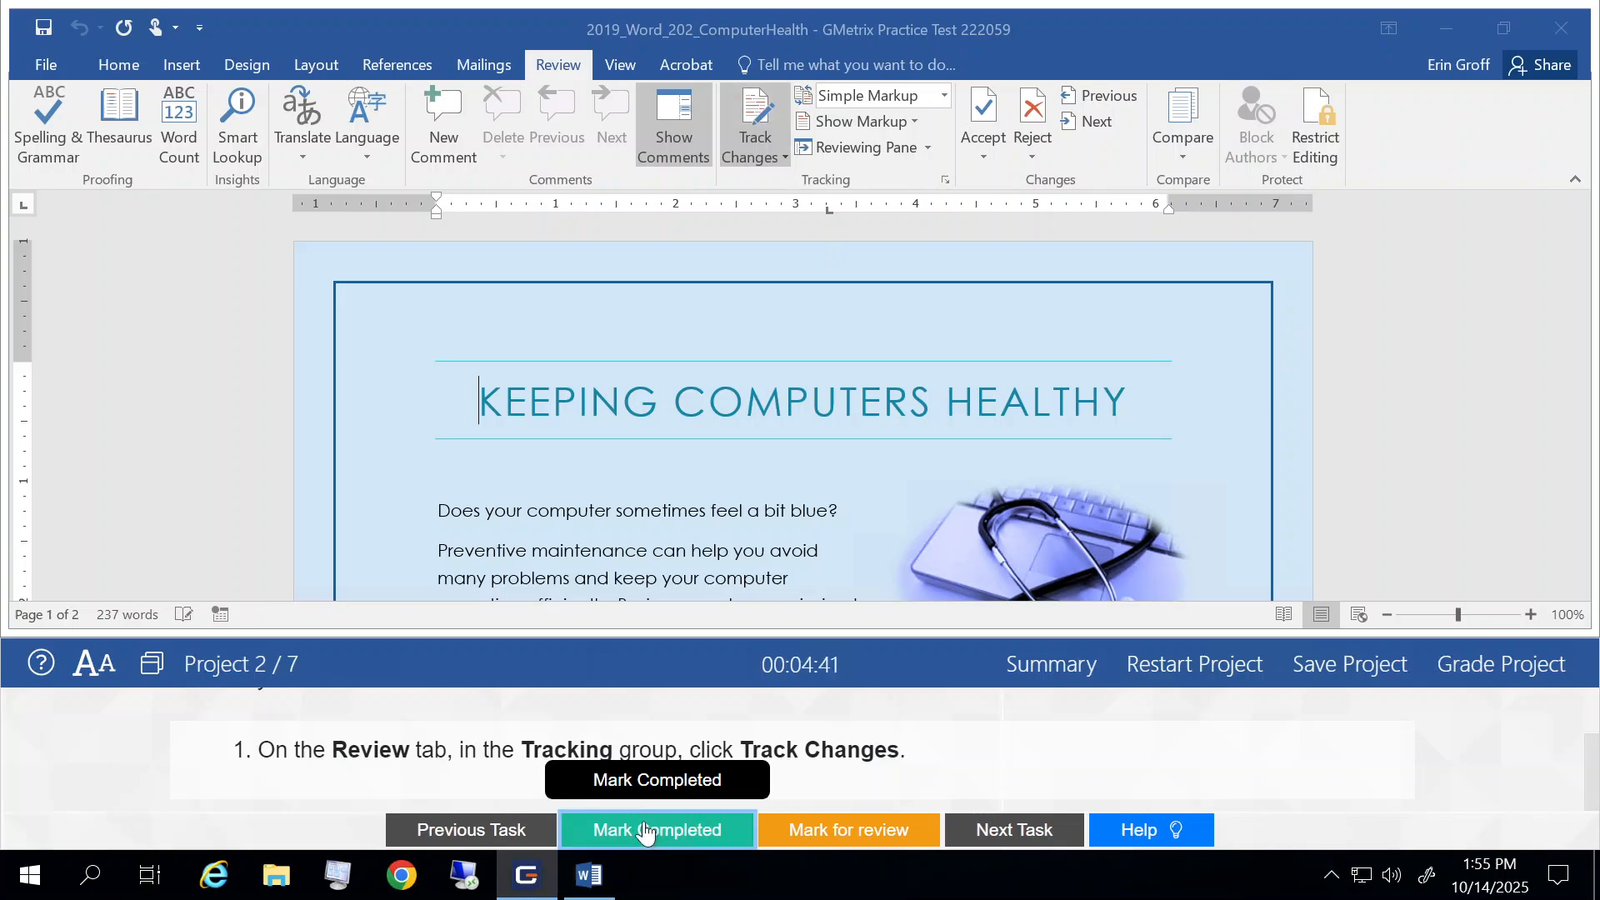
pyautogui.click(1014, 844)
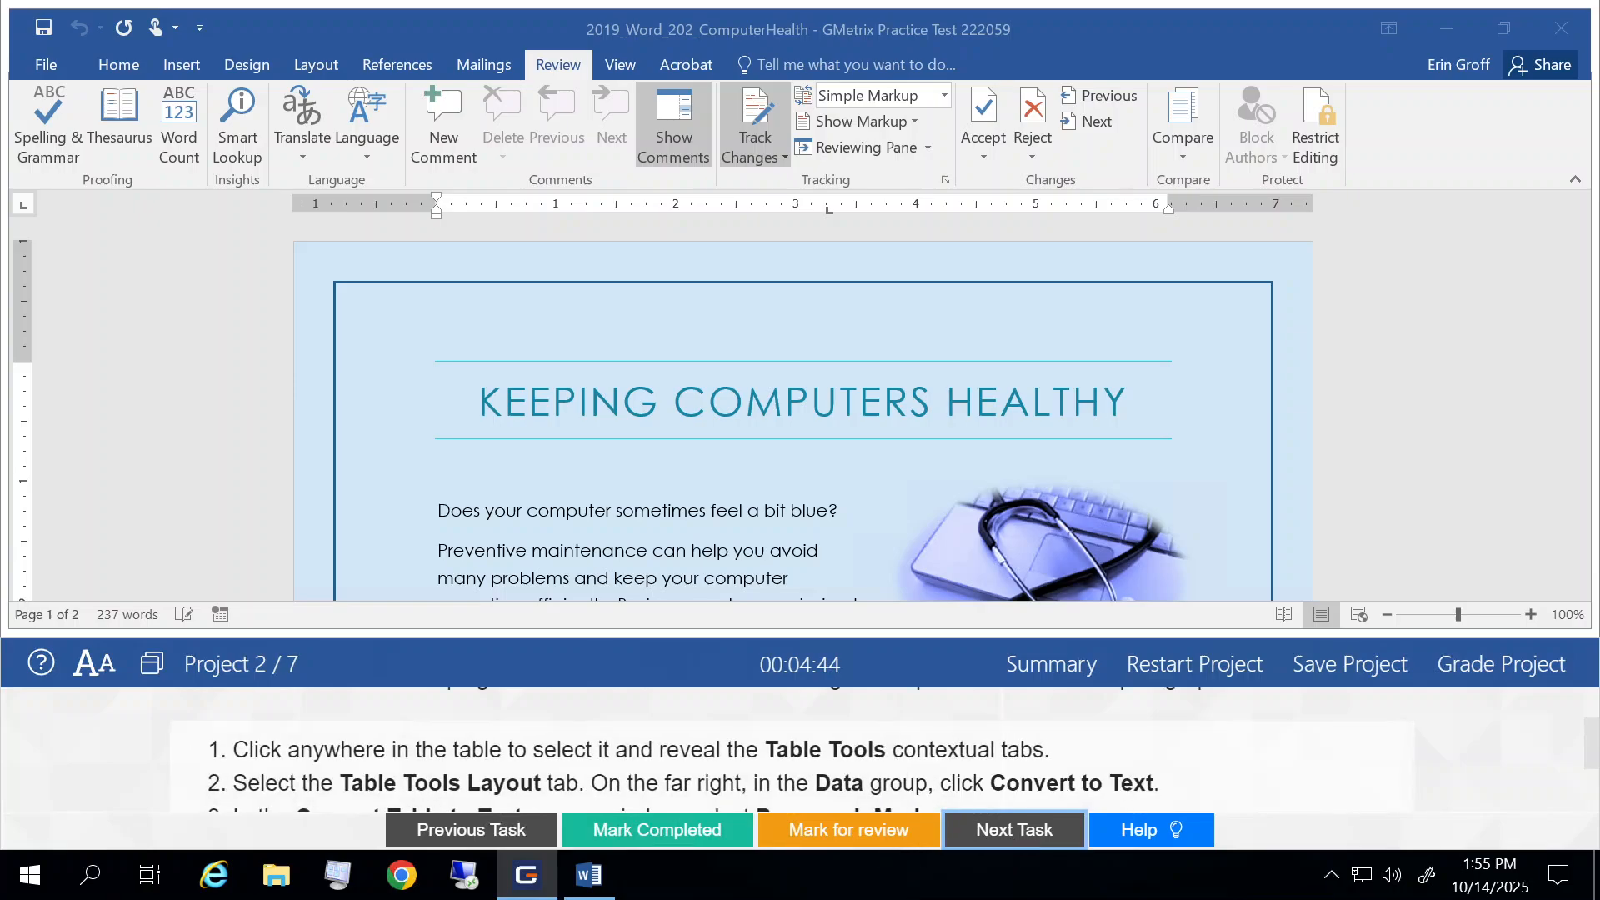
pyautogui.scroll(1, 893, 756)
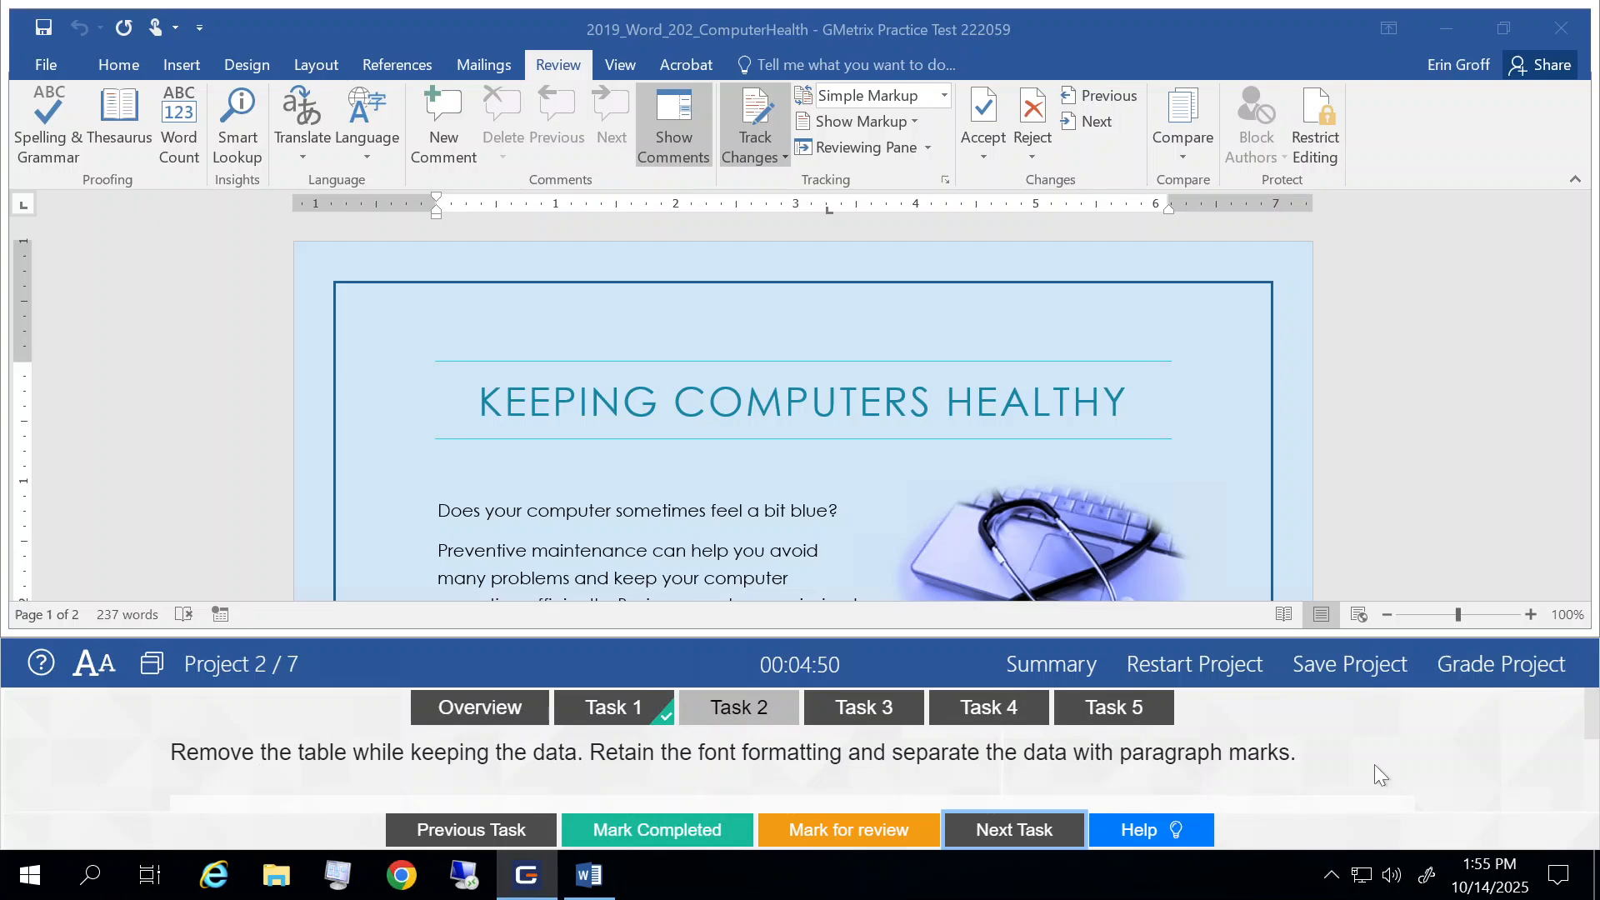
pyautogui.scroll(-1, 1373, 763)
pyautogui.scroll(-1, 1375, 765)
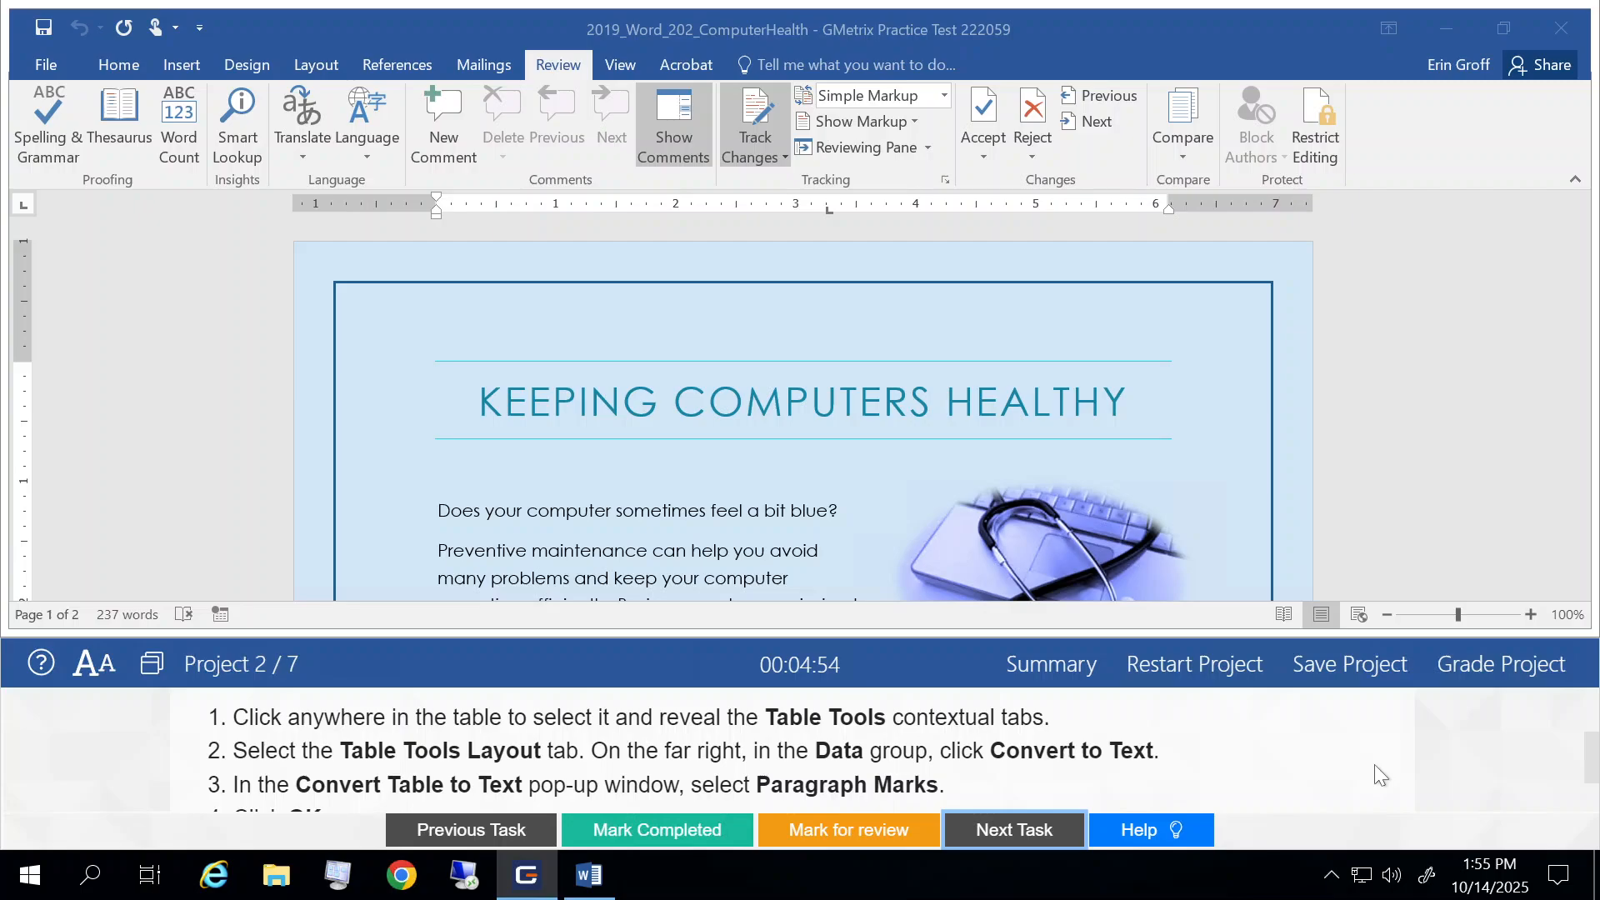
# Step: Convert the table of antivirus products to text, separating the entries with paragraph marks
pyautogui.scroll(-4, 658, 425)
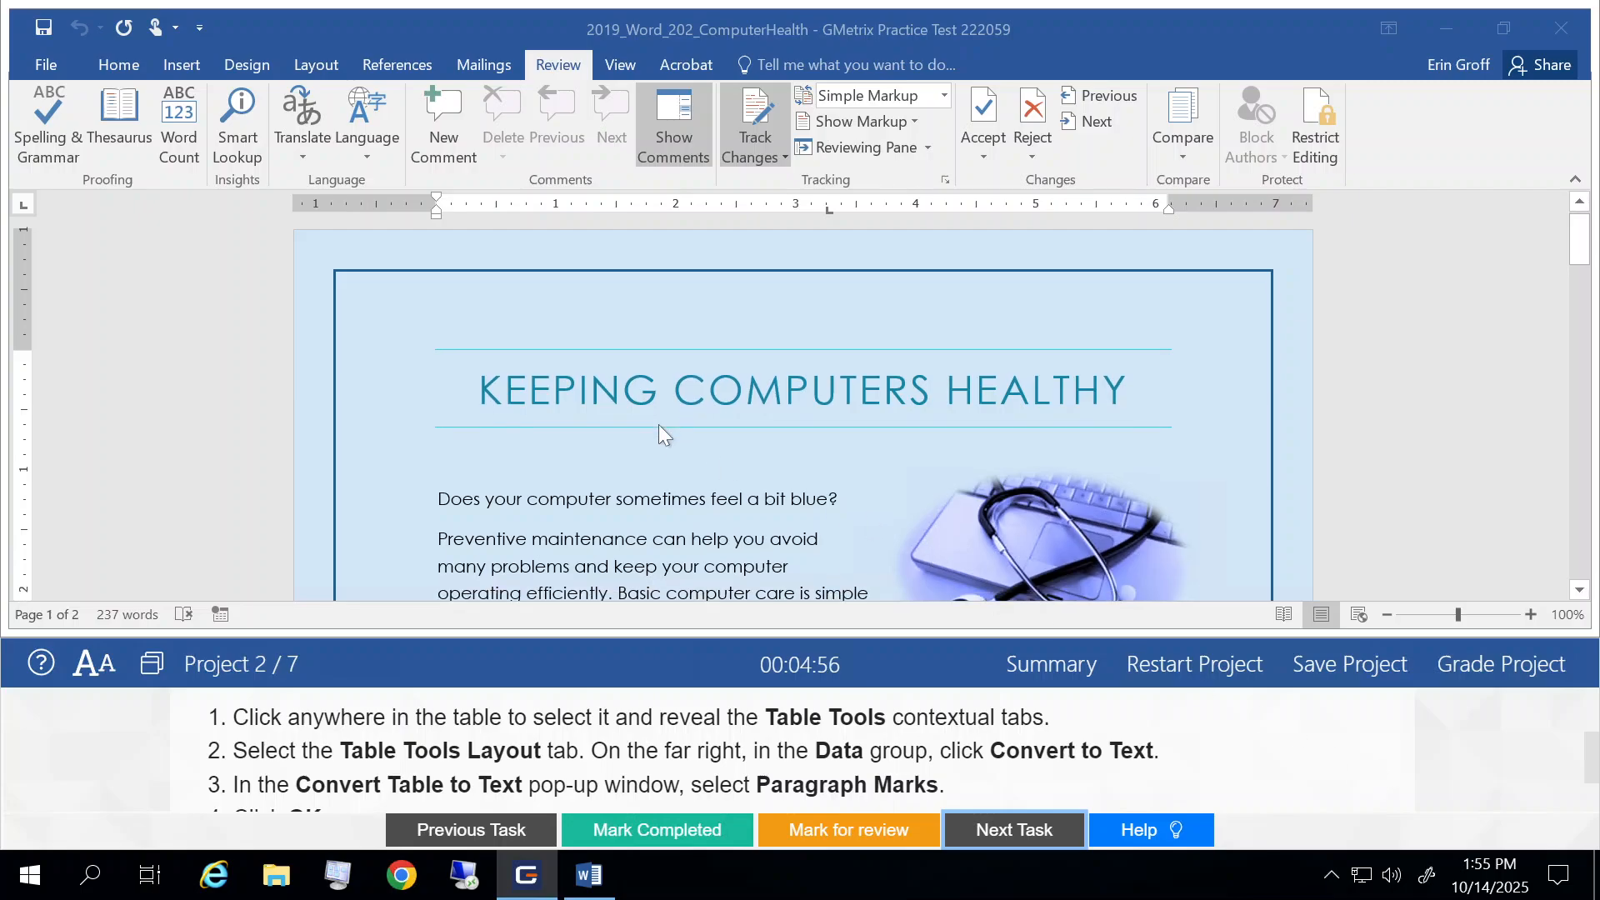
pyautogui.scroll(-4, 658, 425)
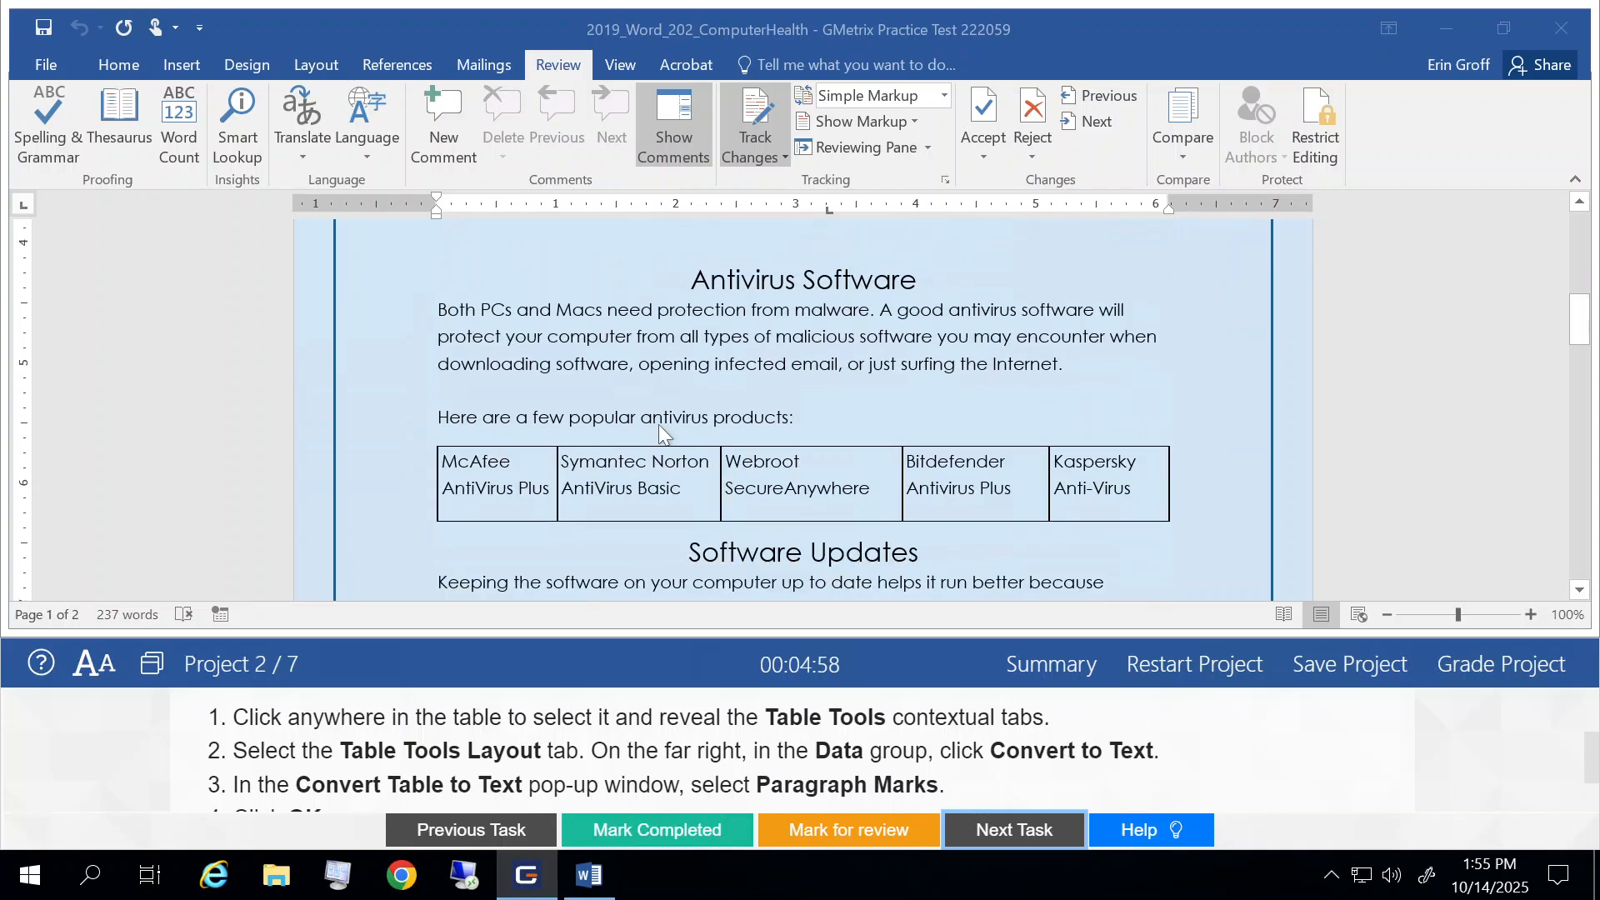
pyautogui.click(504, 372)
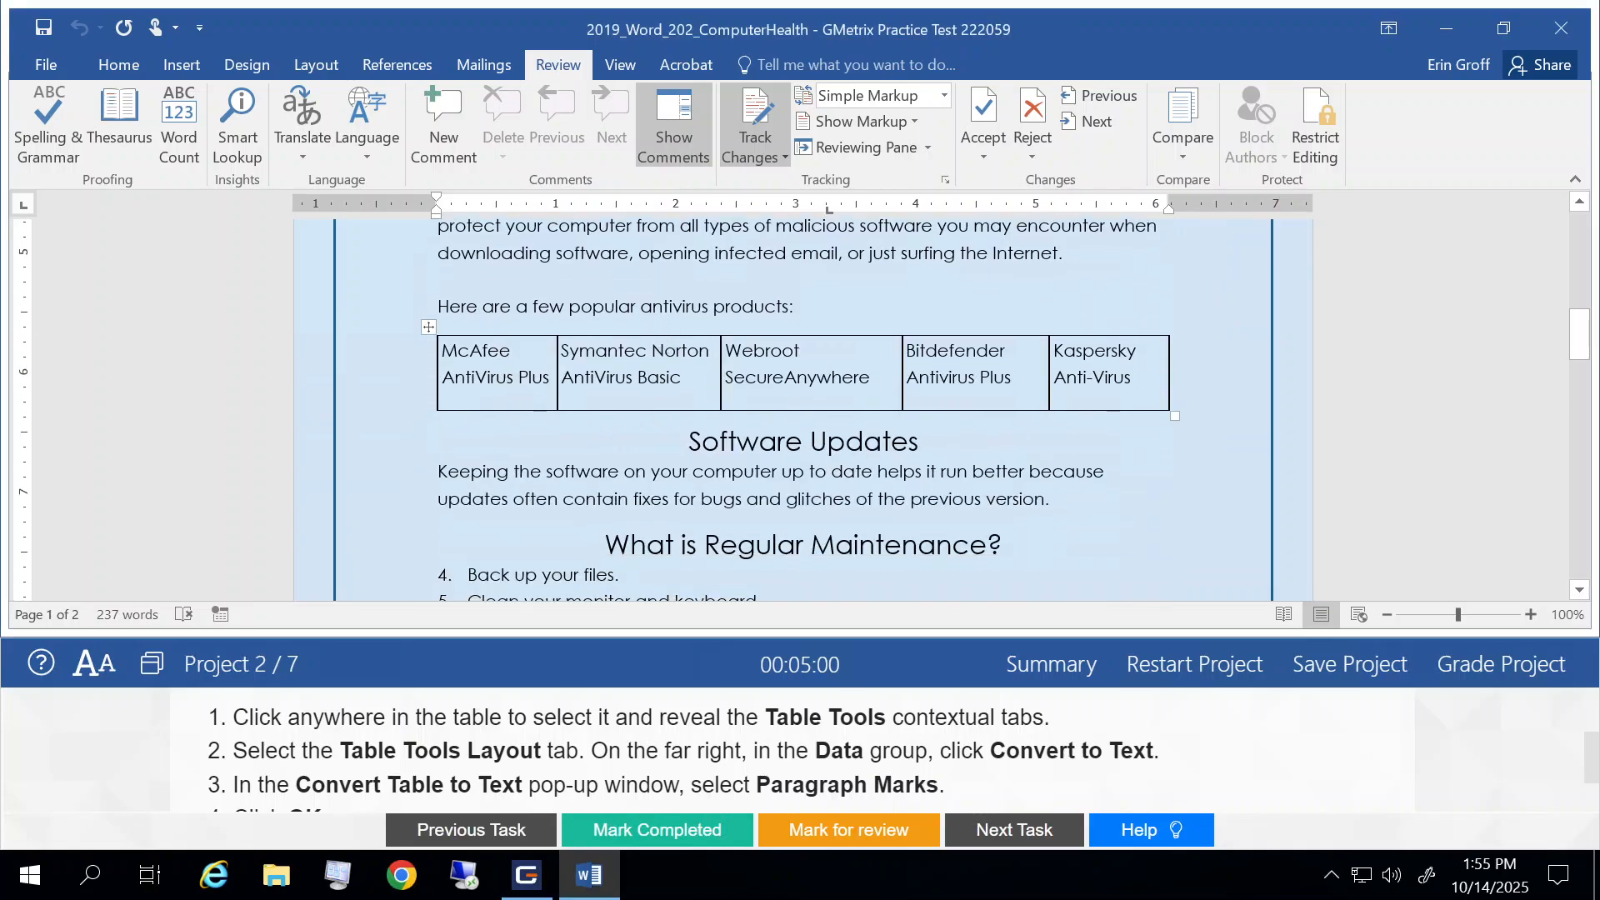
pyautogui.click(516, 352)
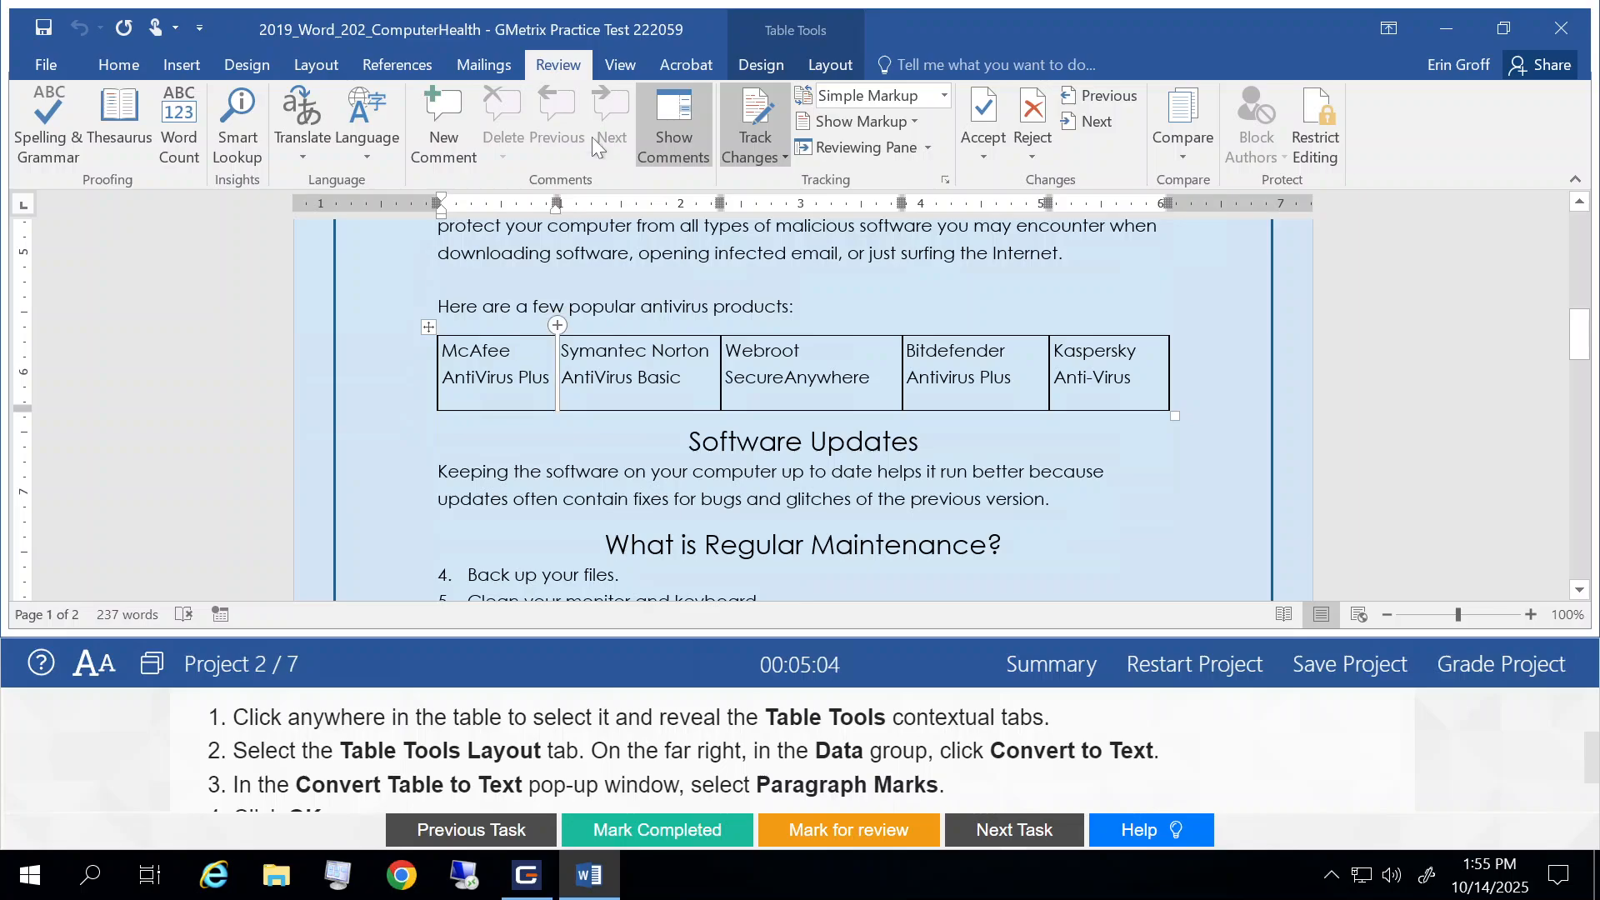
pyautogui.click(839, 73)
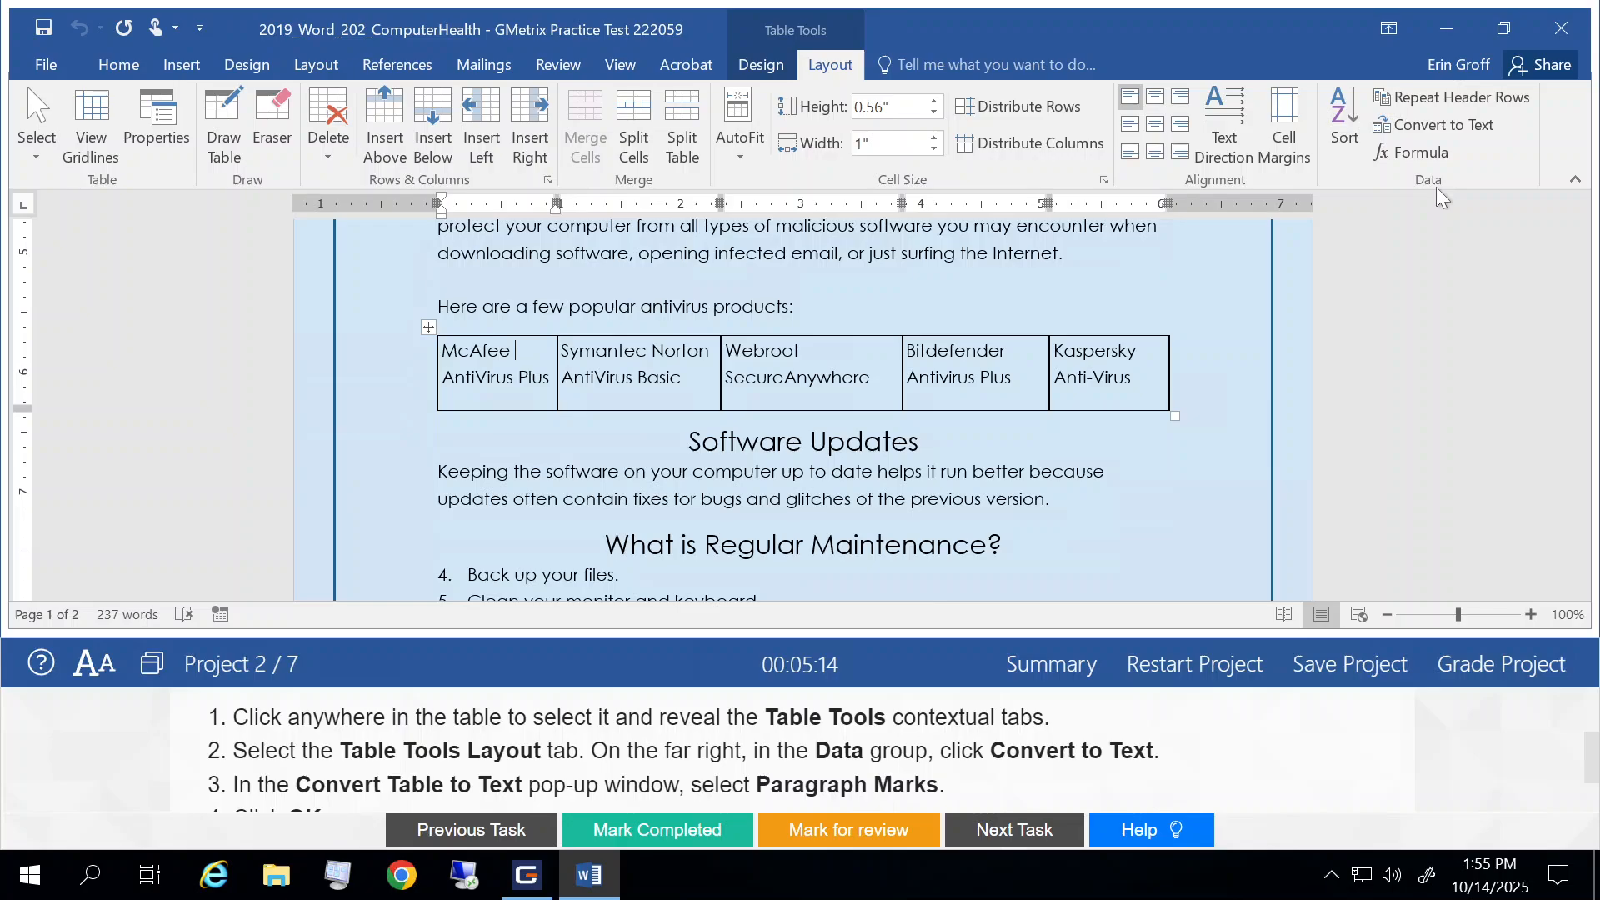
pyautogui.click(1458, 122)
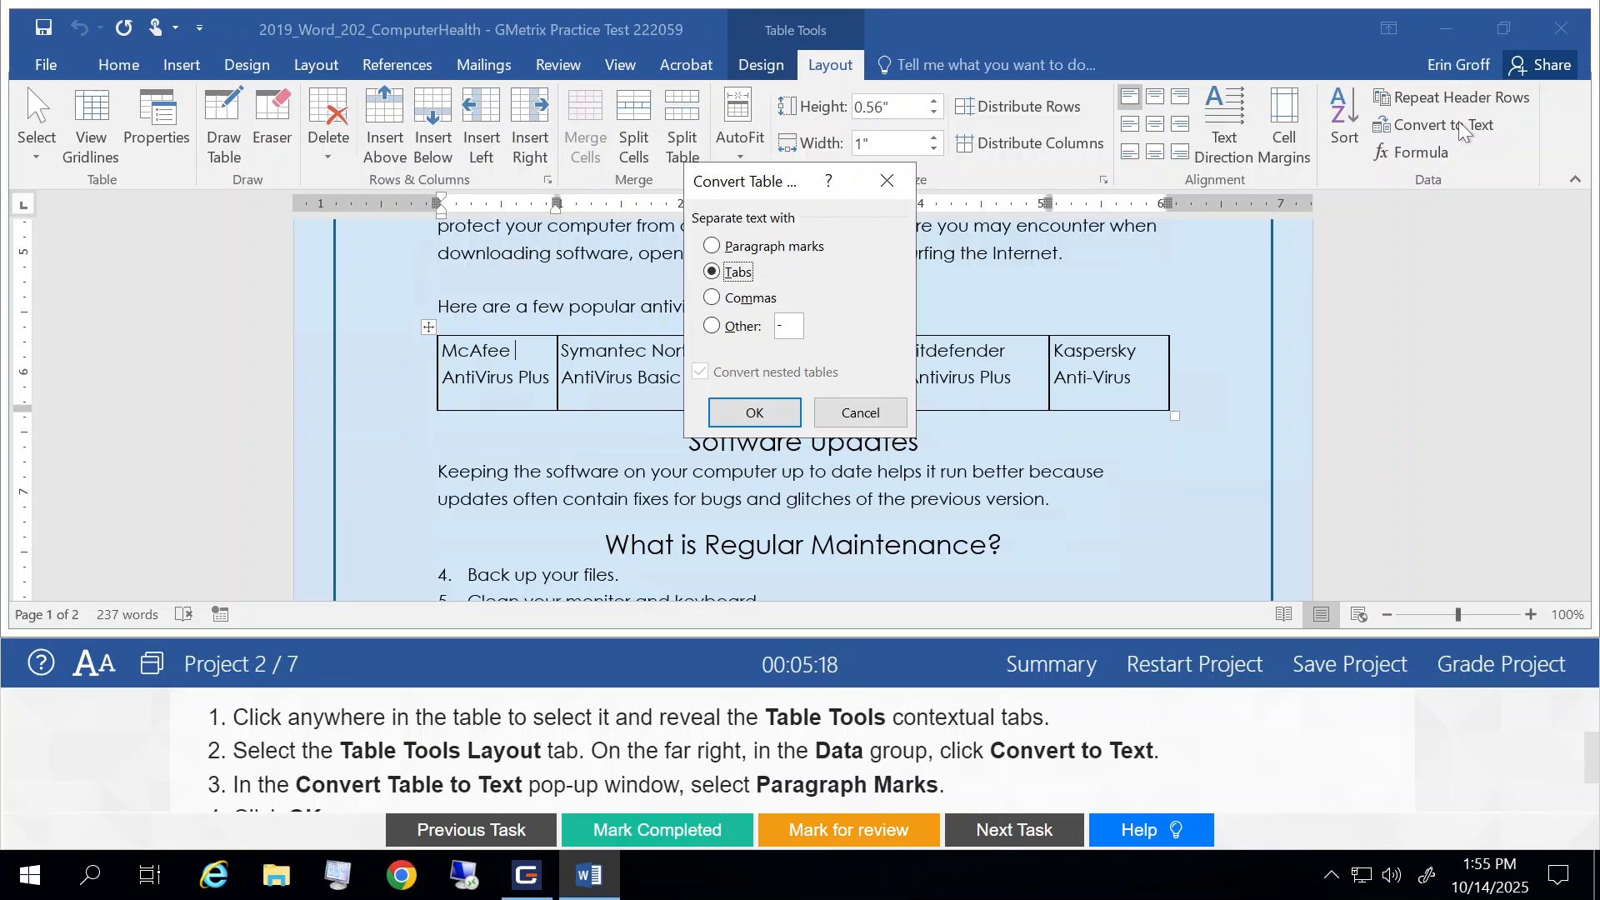
pyautogui.click(713, 247)
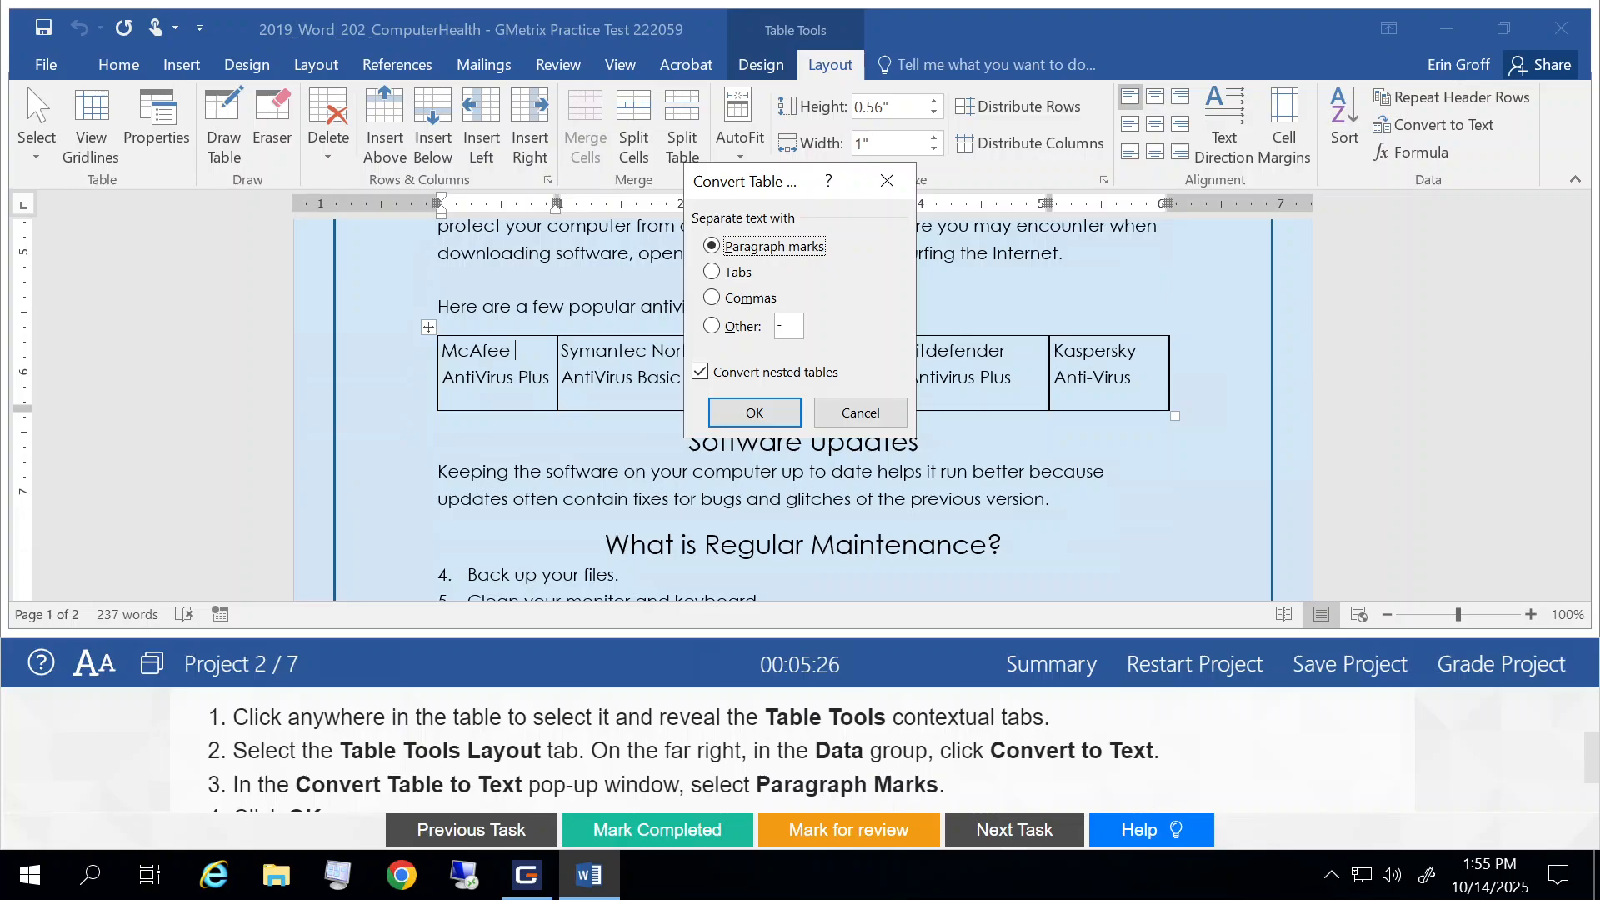
pyautogui.scroll(-2, 791, 741)
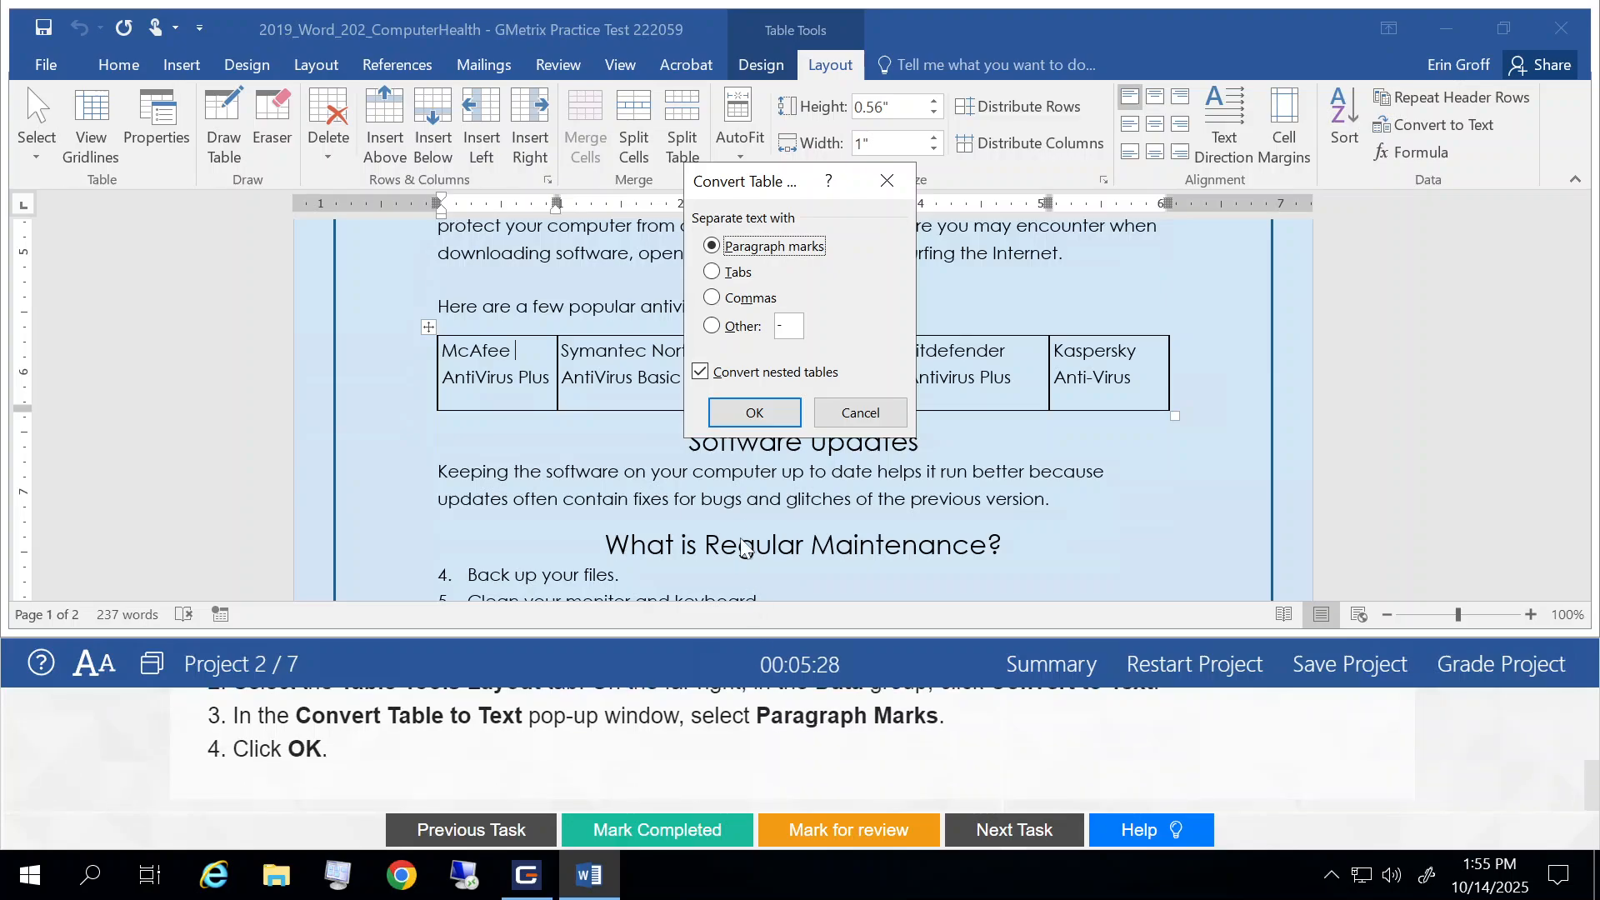
pyautogui.click(766, 414)
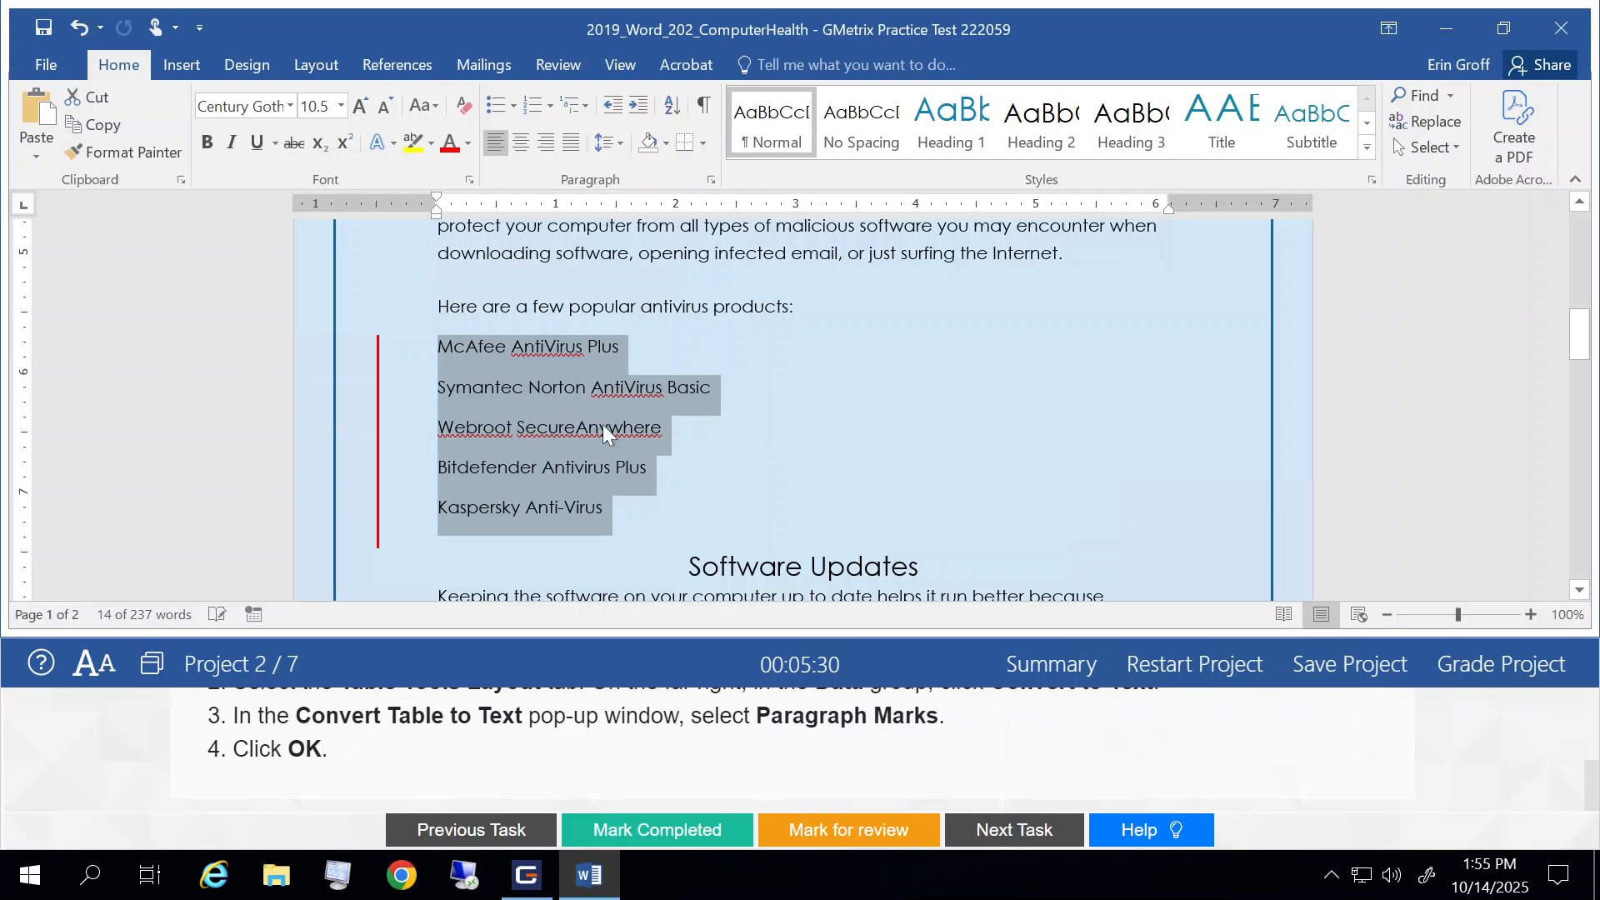
pyautogui.click(495, 385)
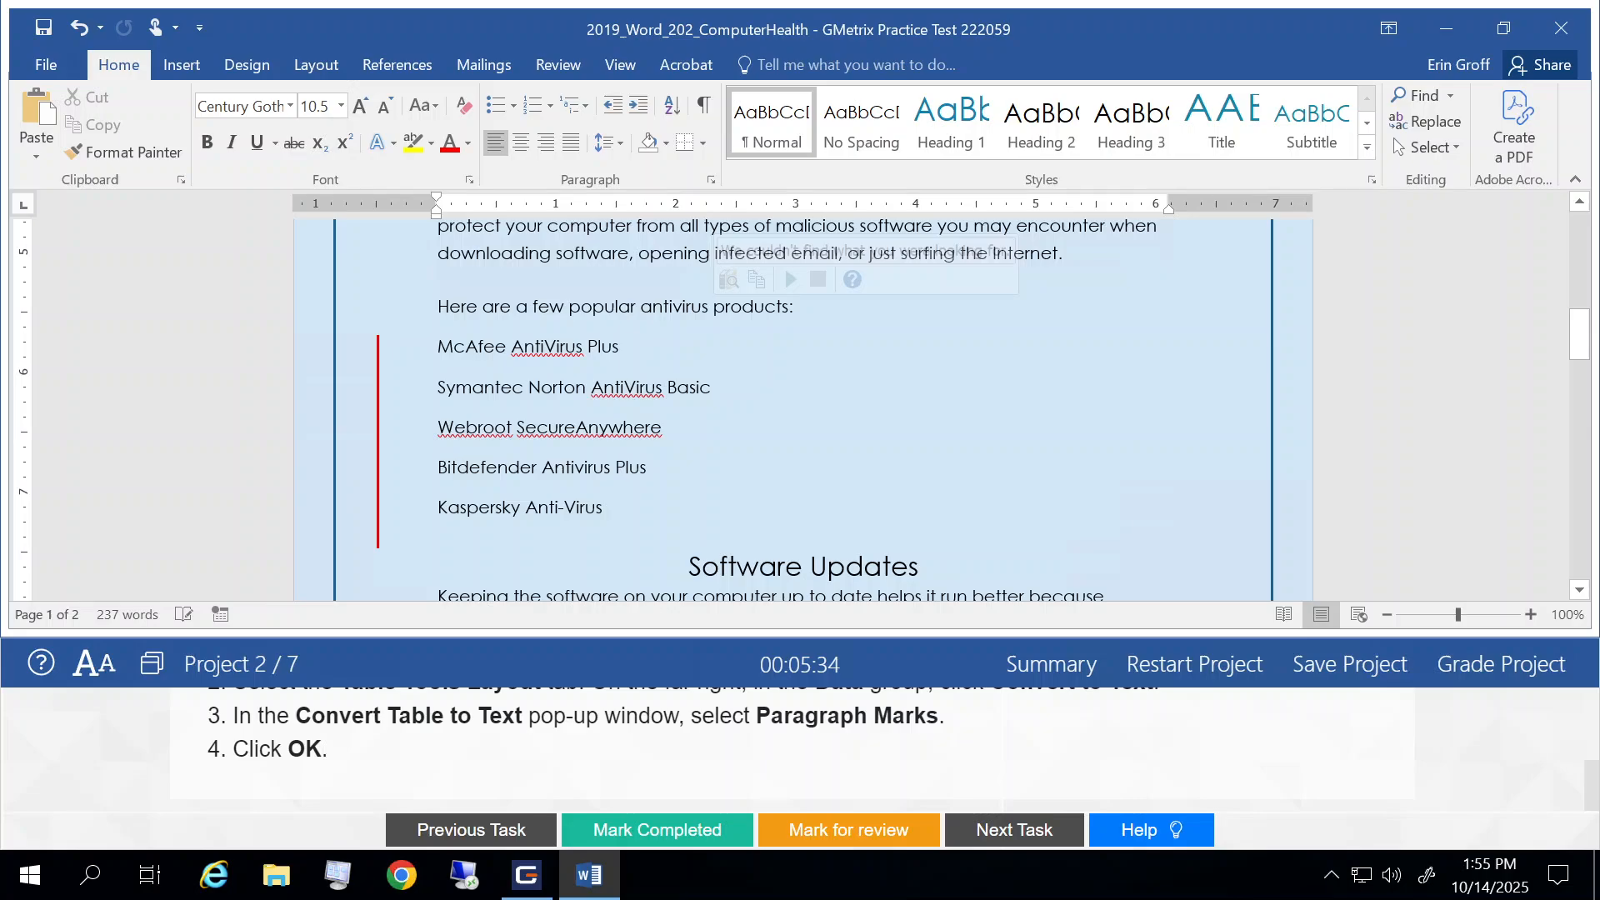
# Step: Mark Task 2 completed and go to Task 3
pyautogui.click(671, 830)
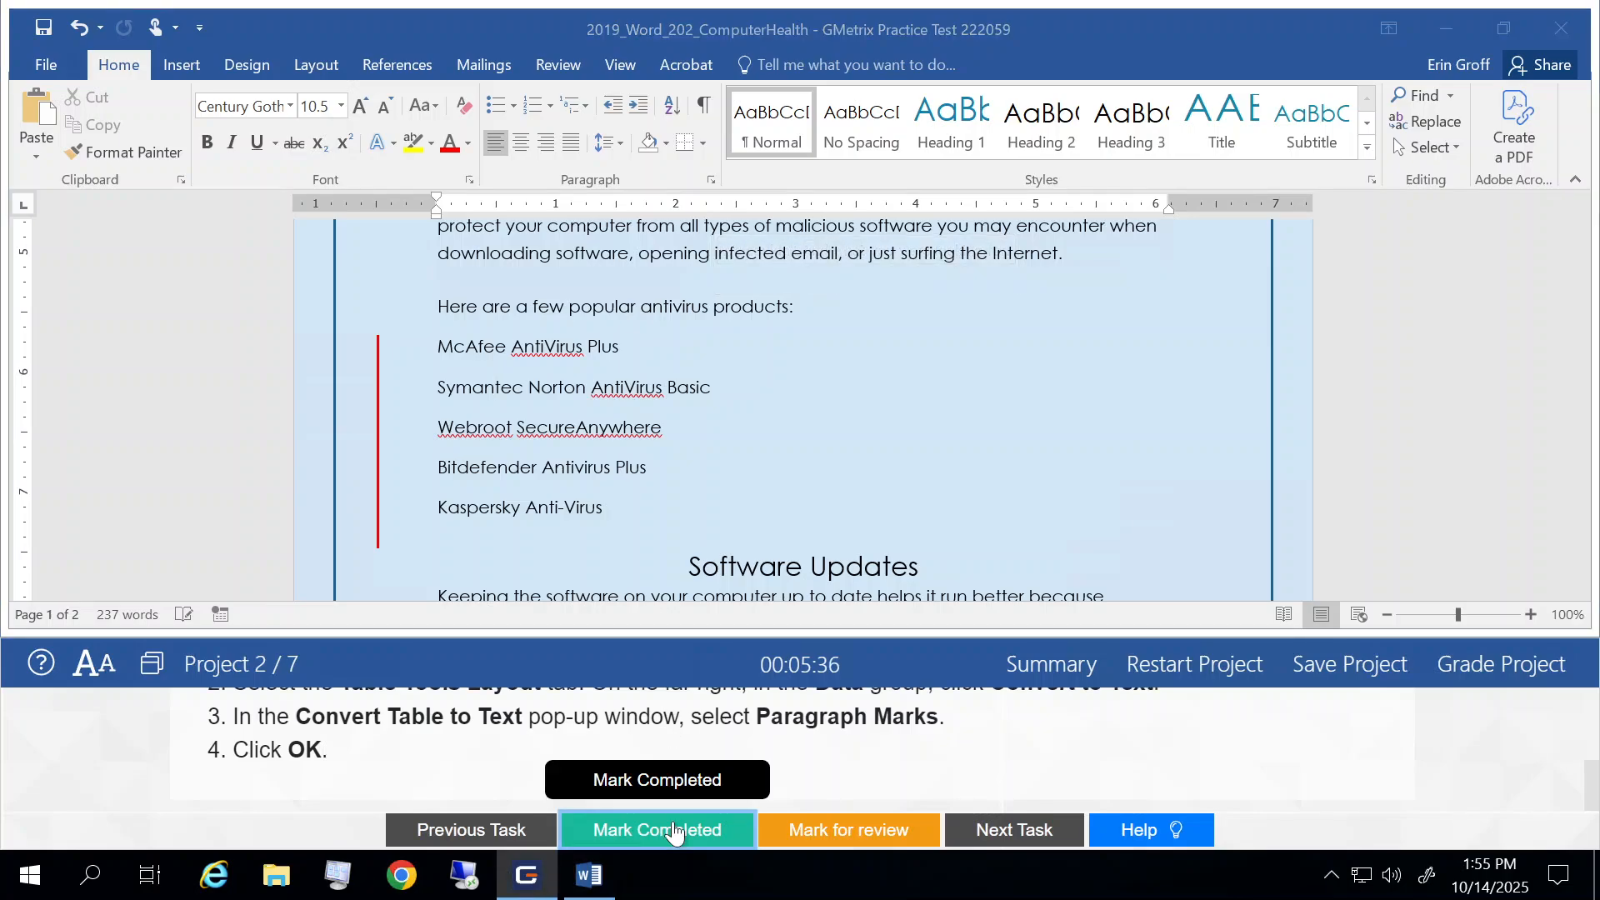
pyautogui.click(1005, 831)
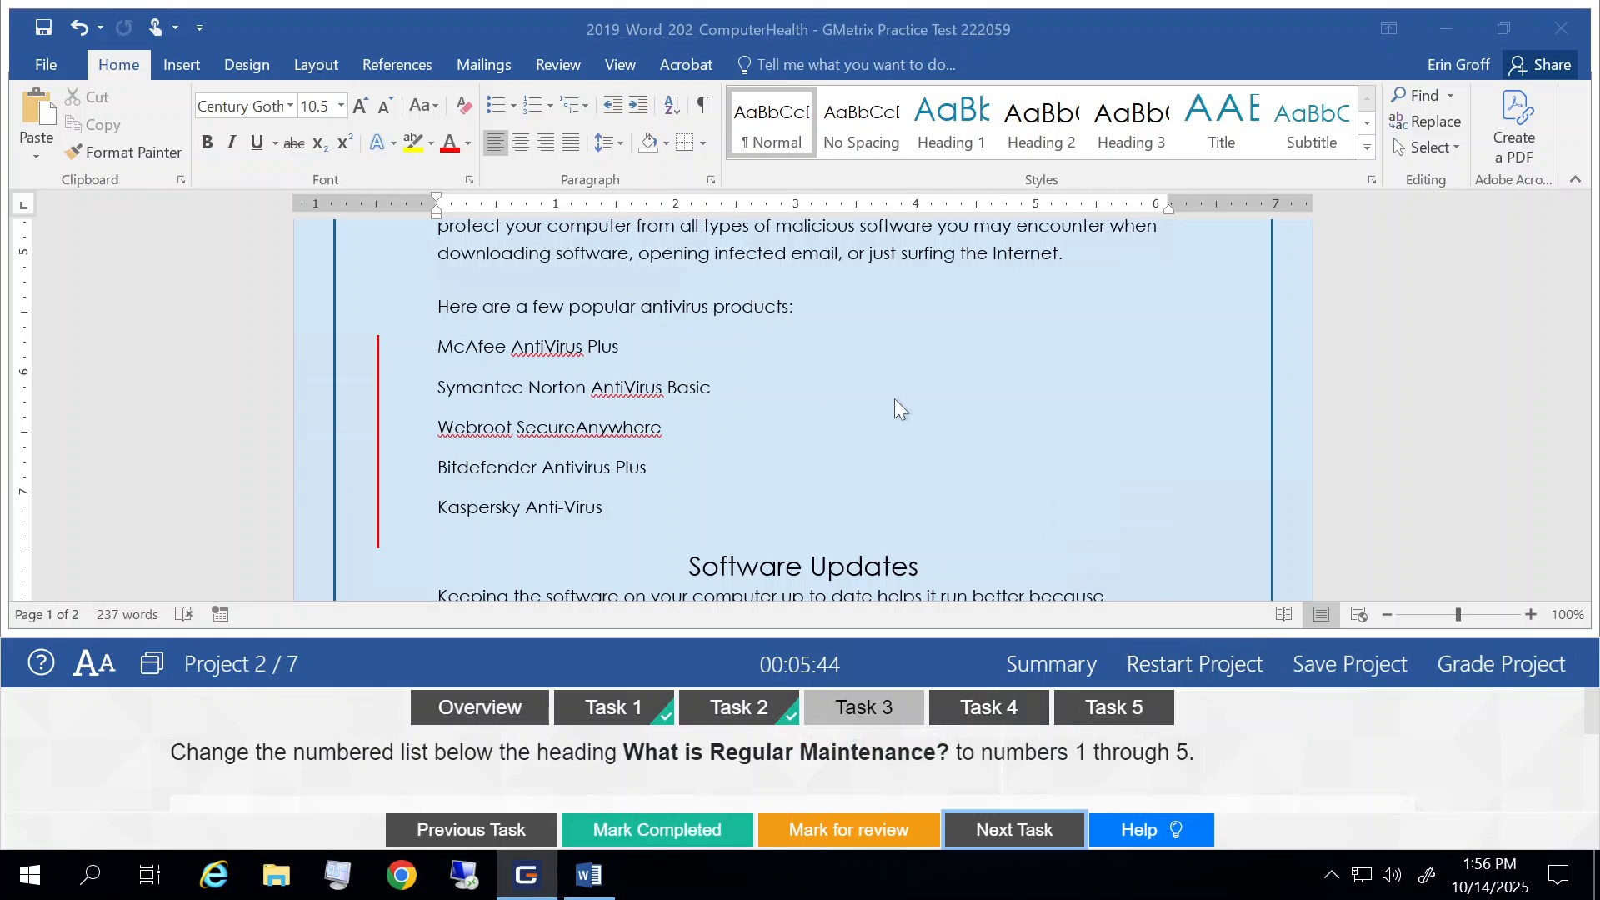
# Step: Restart the numbered list below the heading What is Regular Maintenance? at 1
pyautogui.scroll(3, 893, 398)
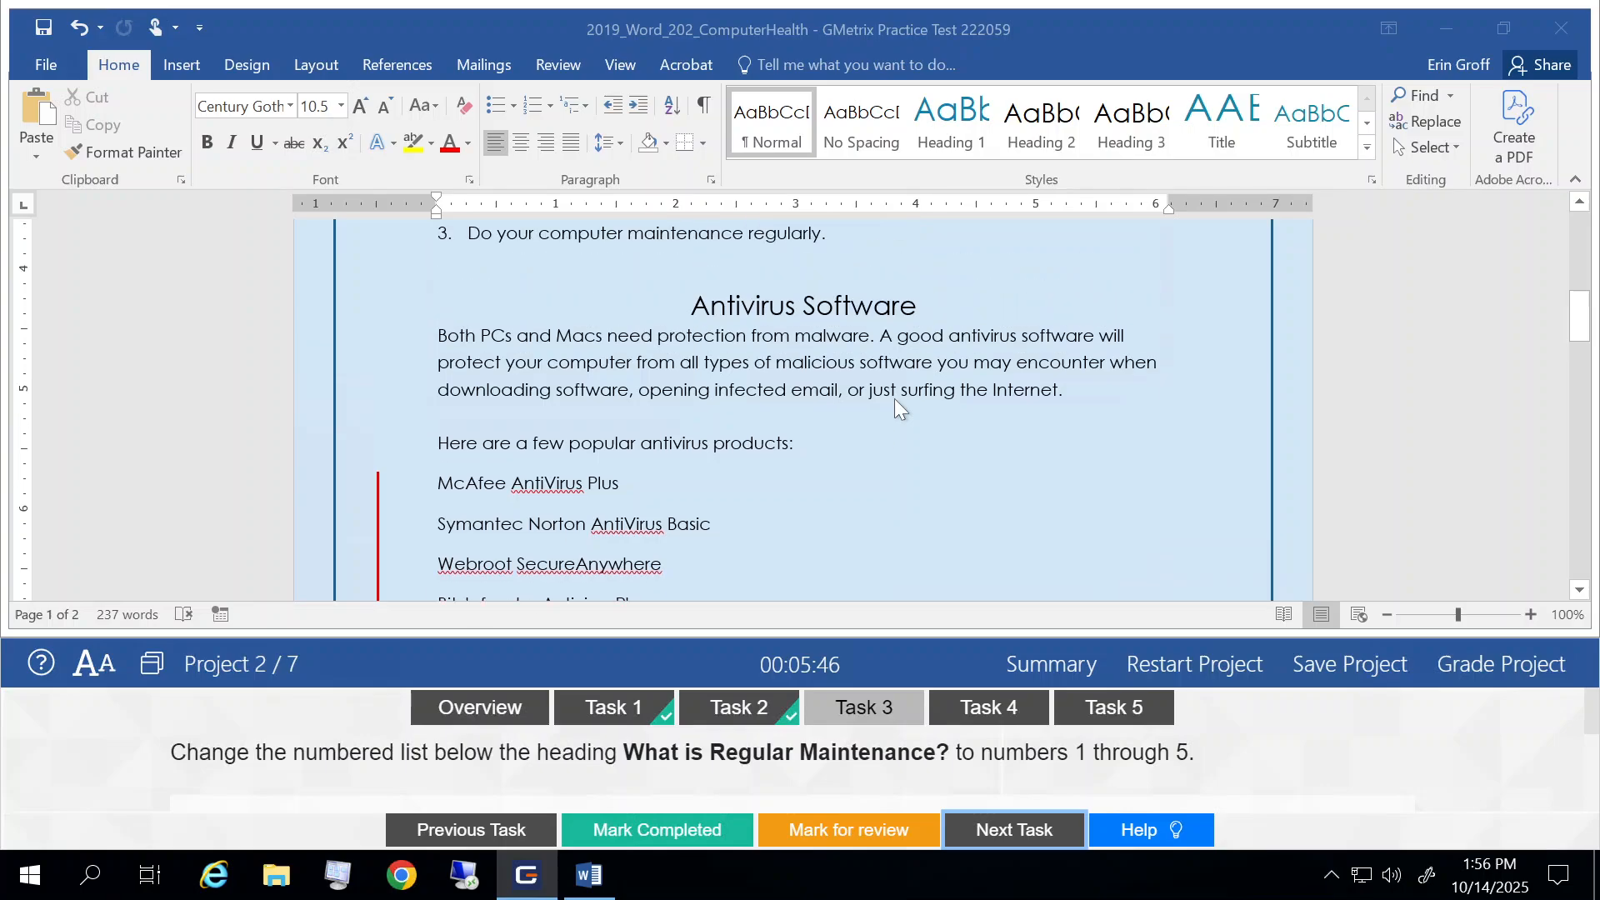
pyautogui.scroll(5, 895, 401)
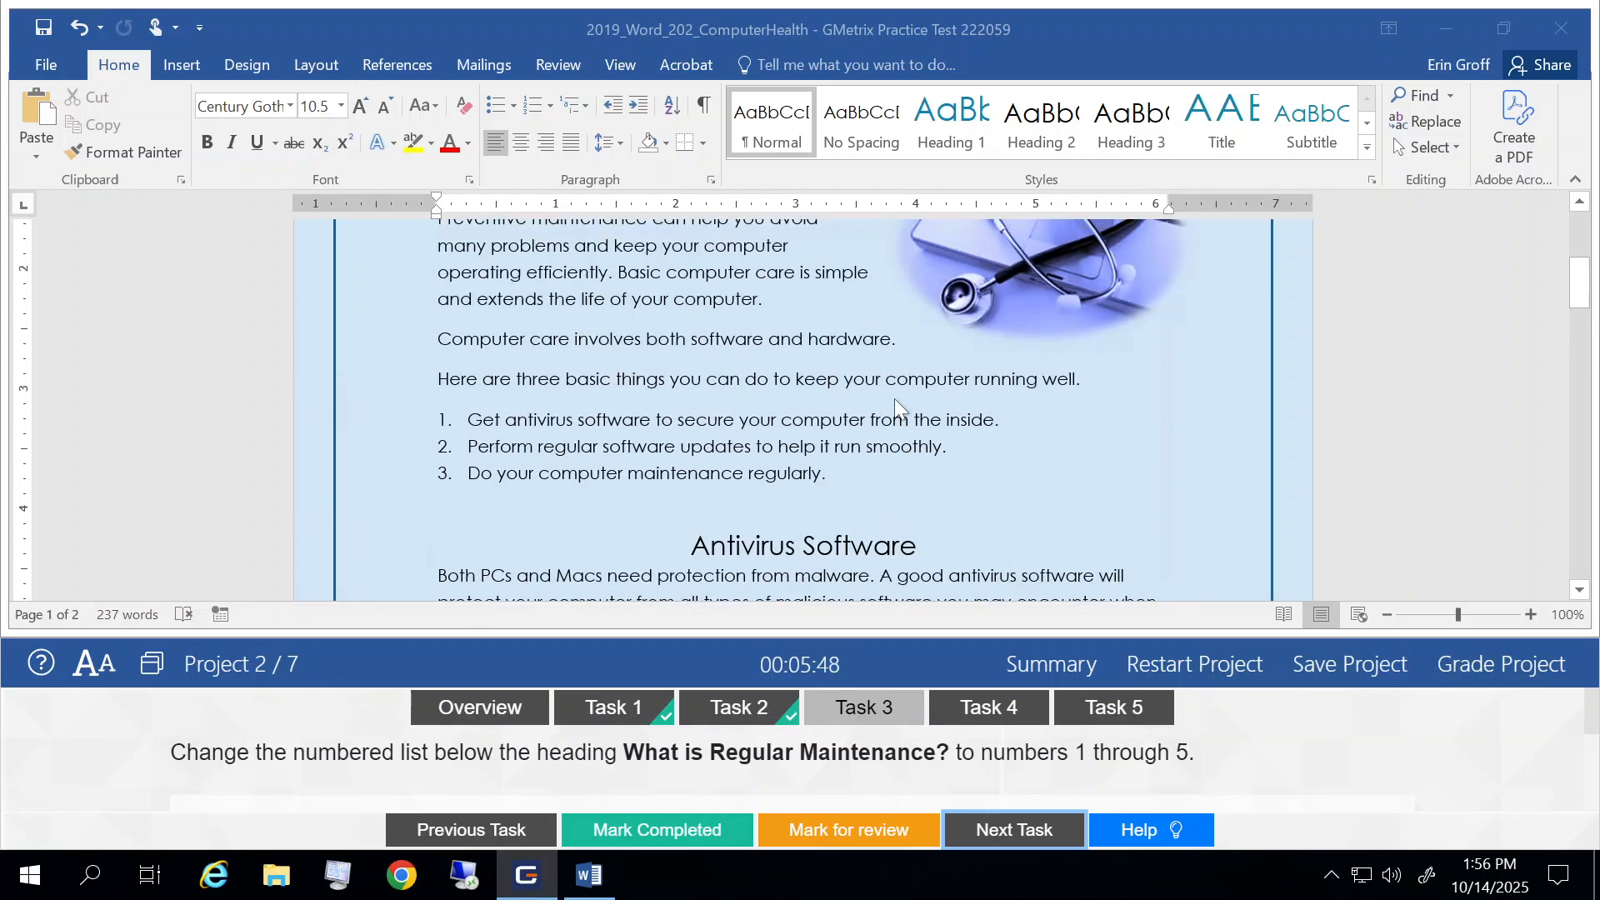
pyautogui.scroll(7, 893, 398)
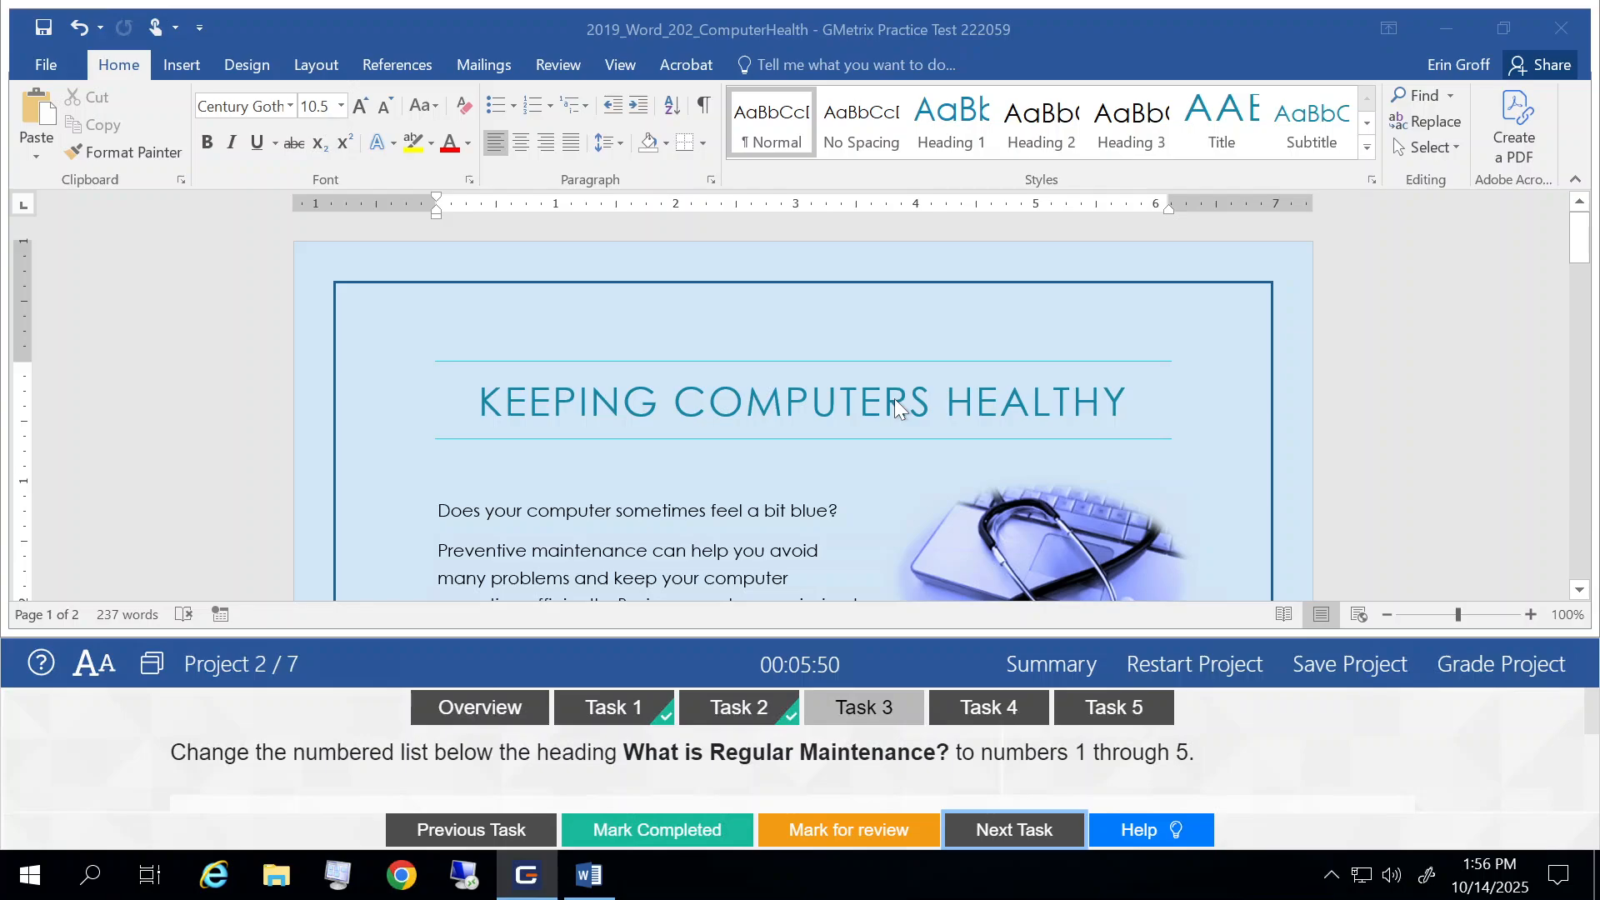
pyautogui.scroll(-5, 895, 407)
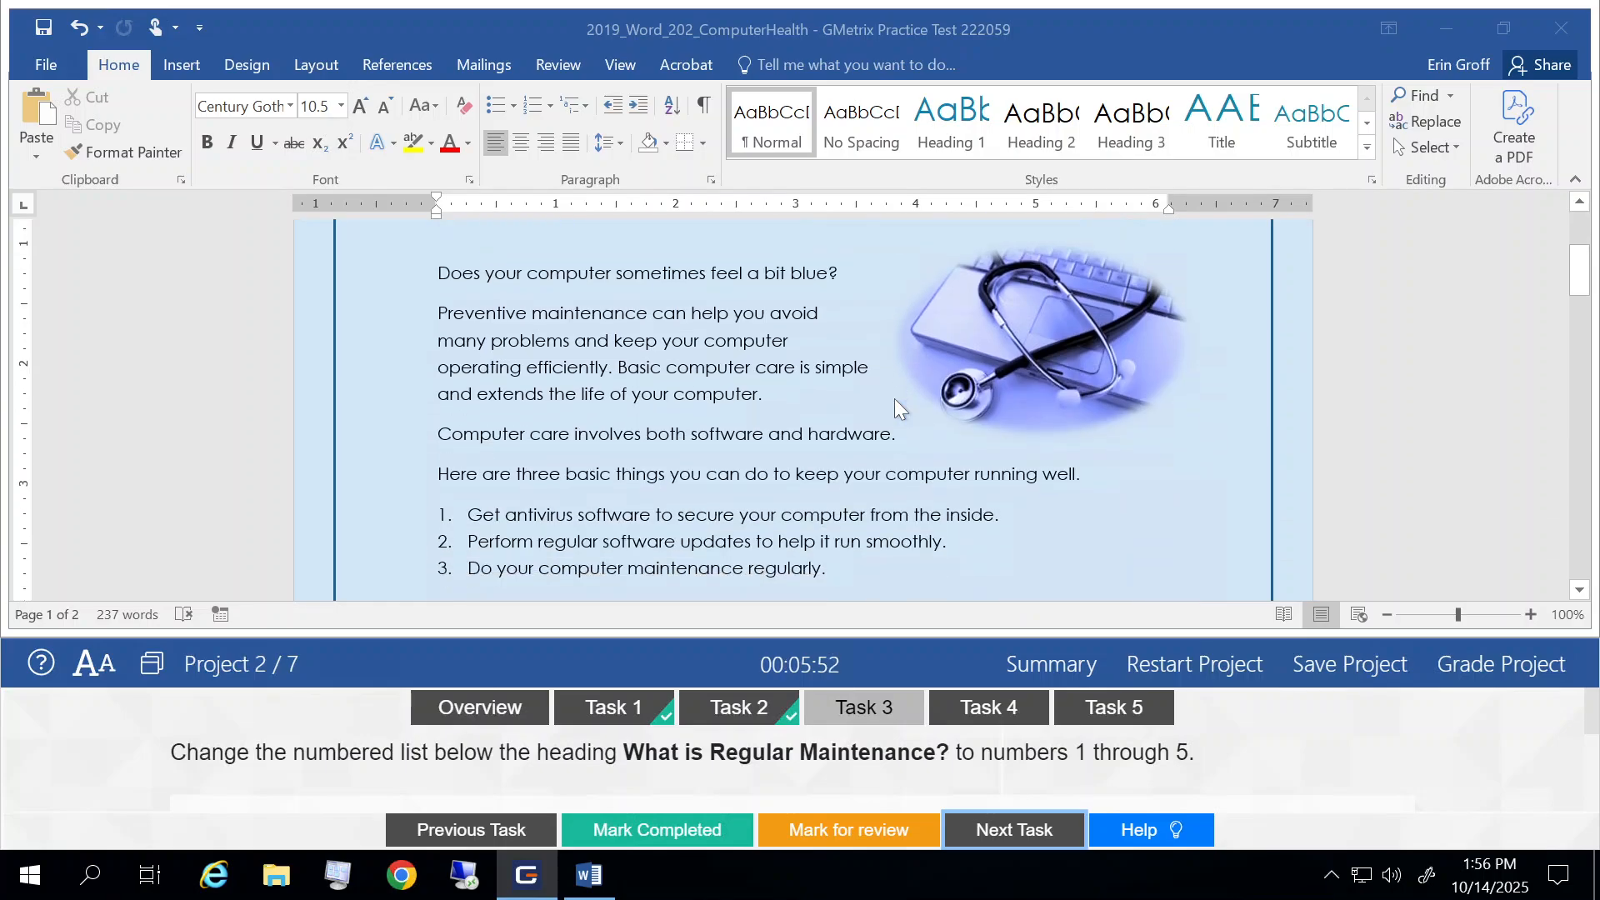
pyautogui.scroll(-4, 895, 406)
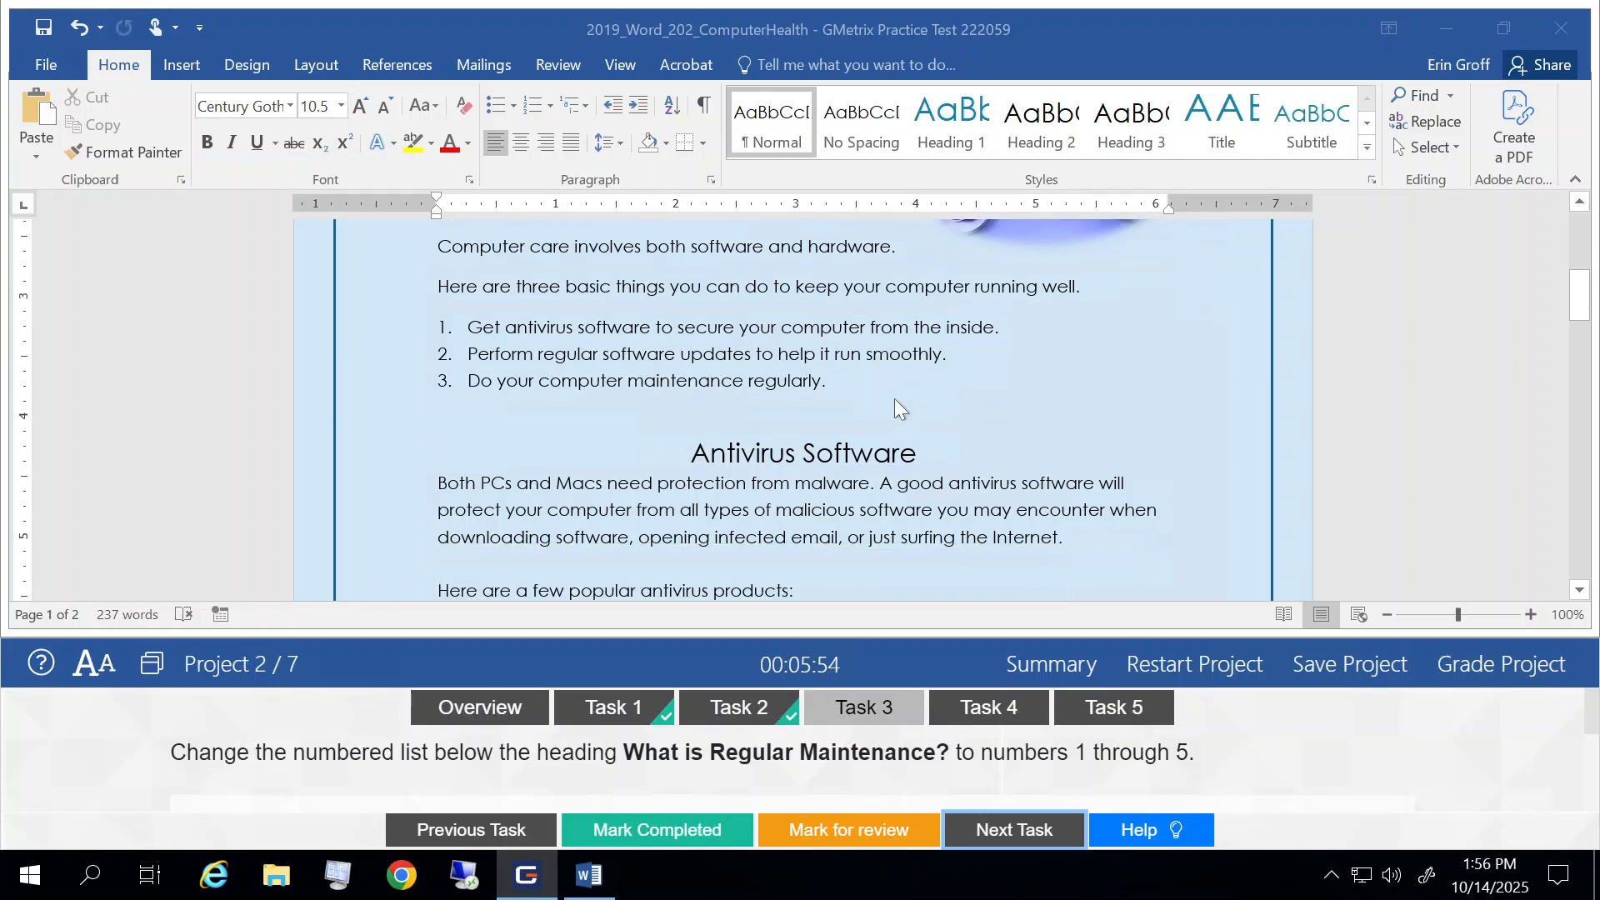
pyautogui.scroll(-9, 896, 406)
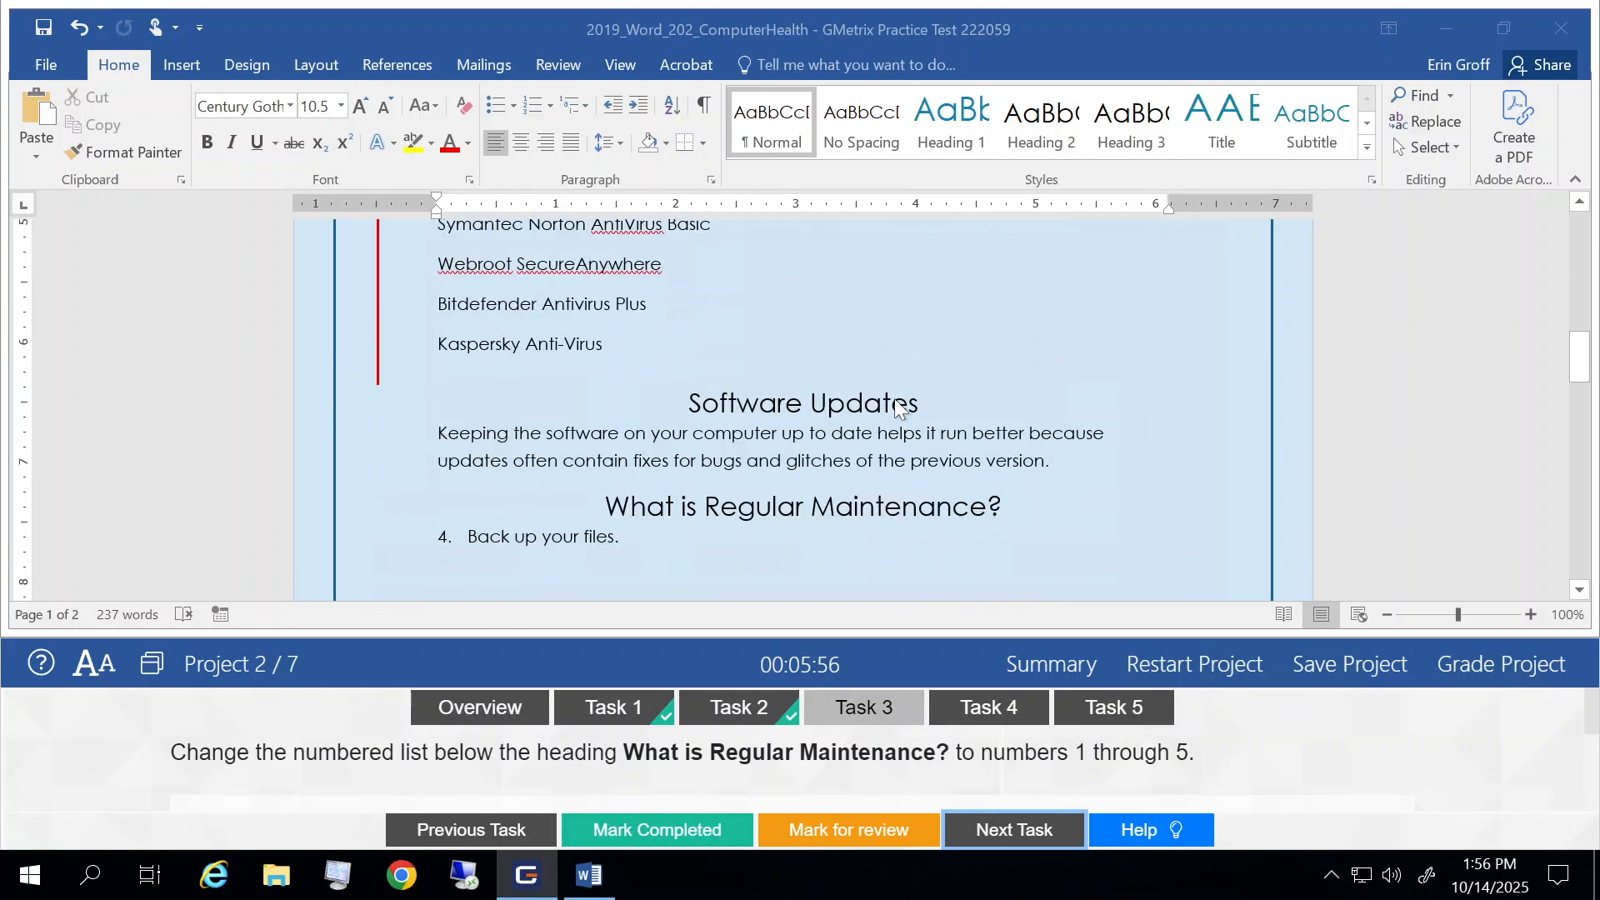
pyautogui.scroll(-5, 896, 406)
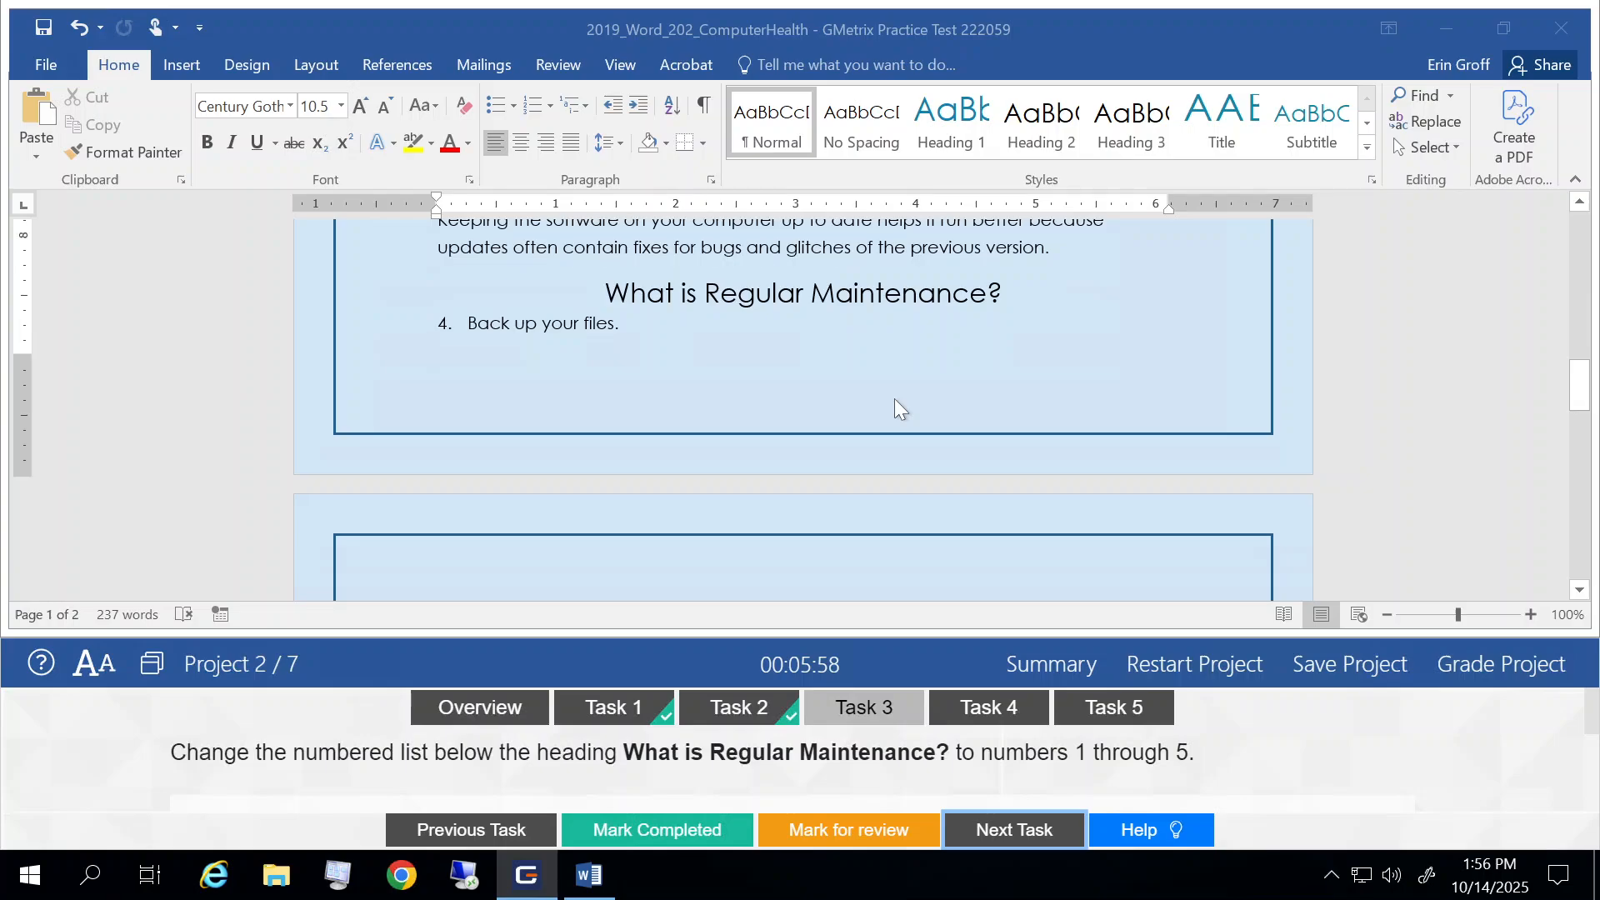
pyautogui.scroll(-1, 893, 398)
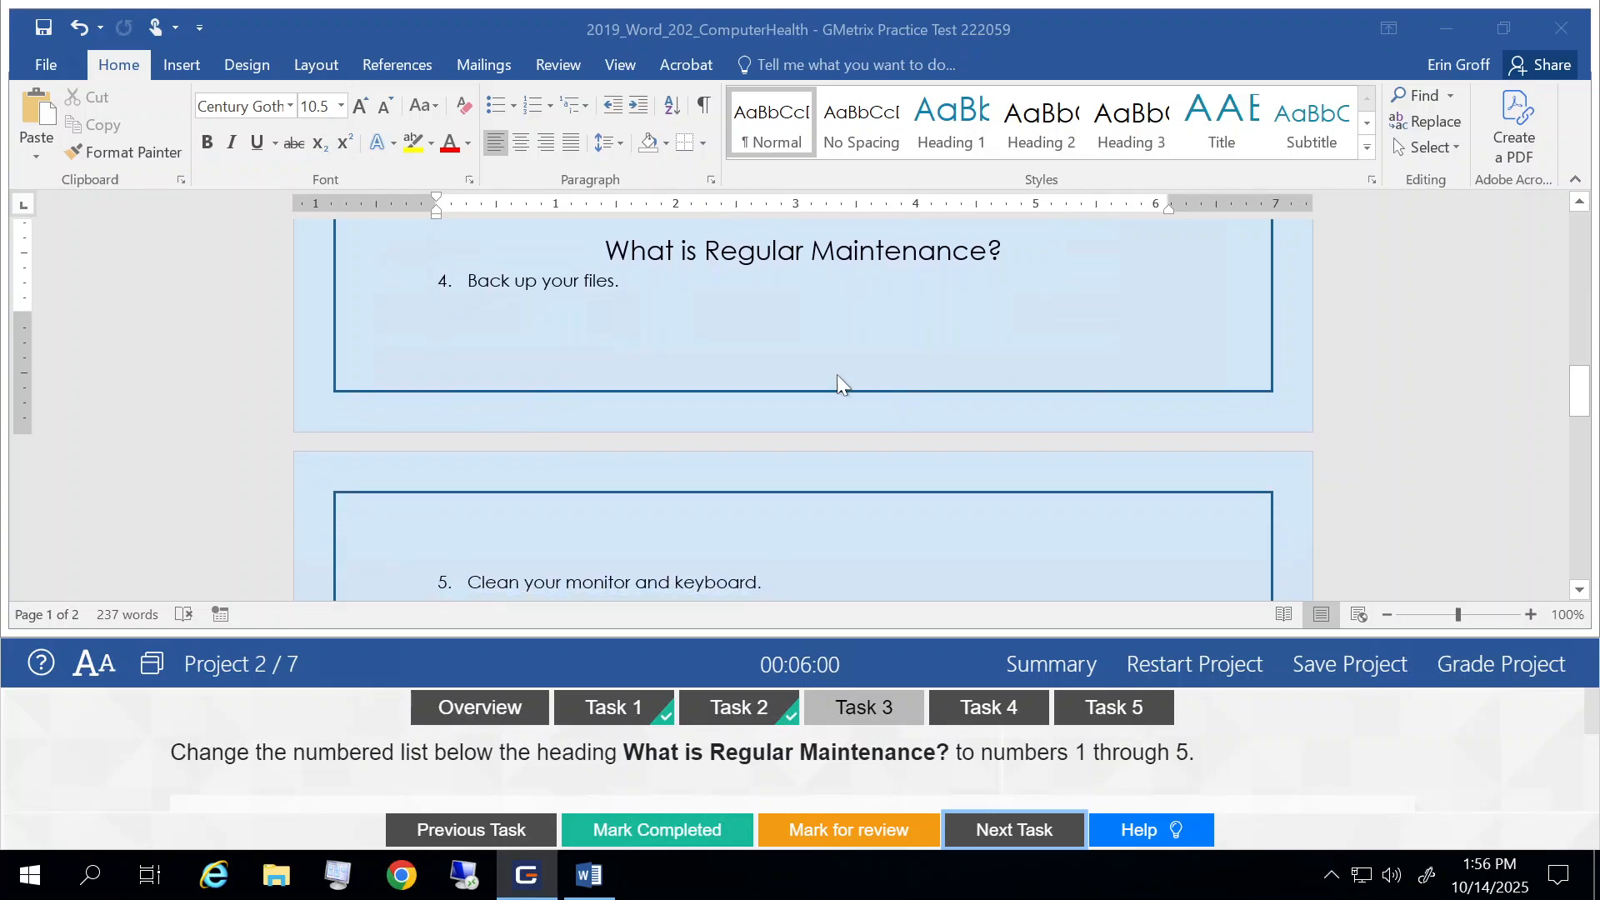
pyautogui.click(443, 280)
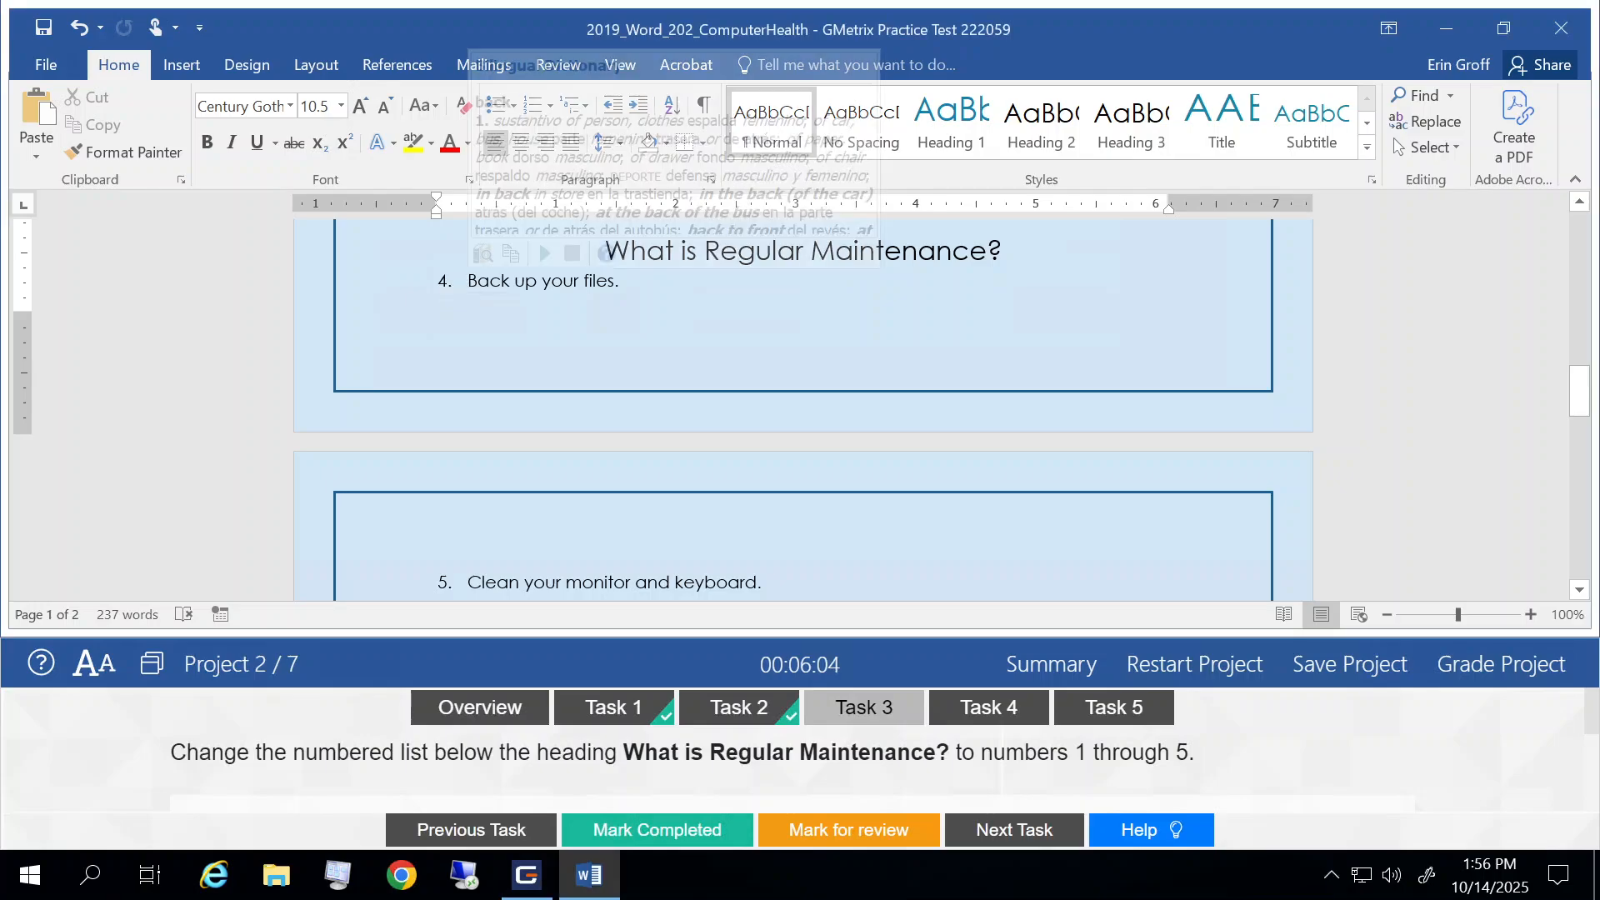
pyautogui.click(468, 281)
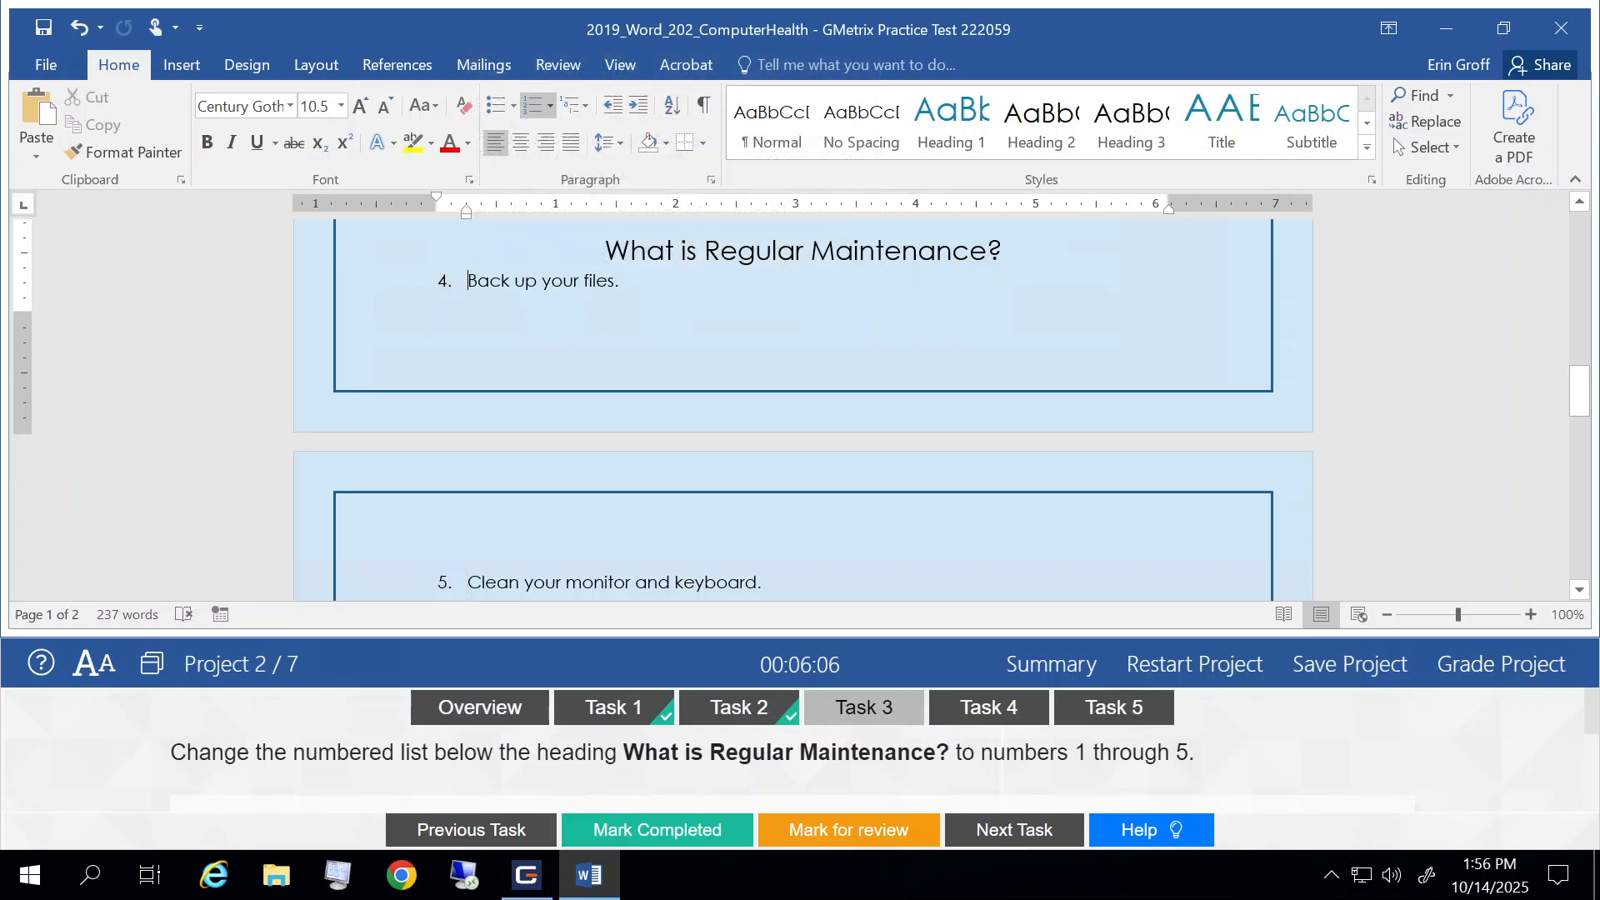
pyautogui.click(445, 281)
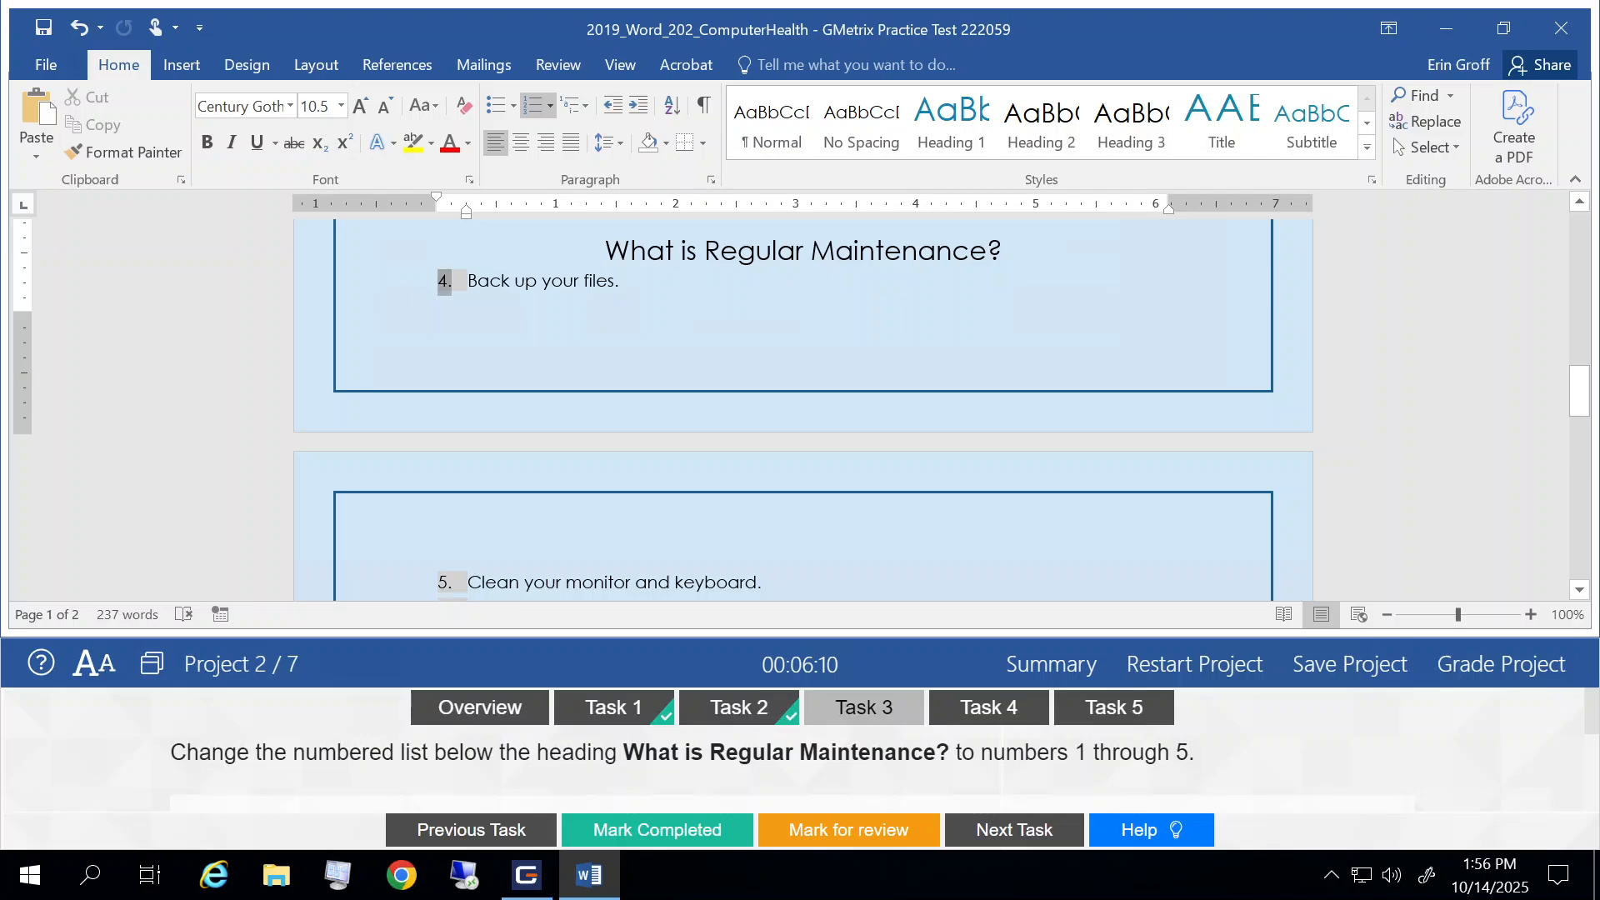
pyautogui.rightClick(440, 280)
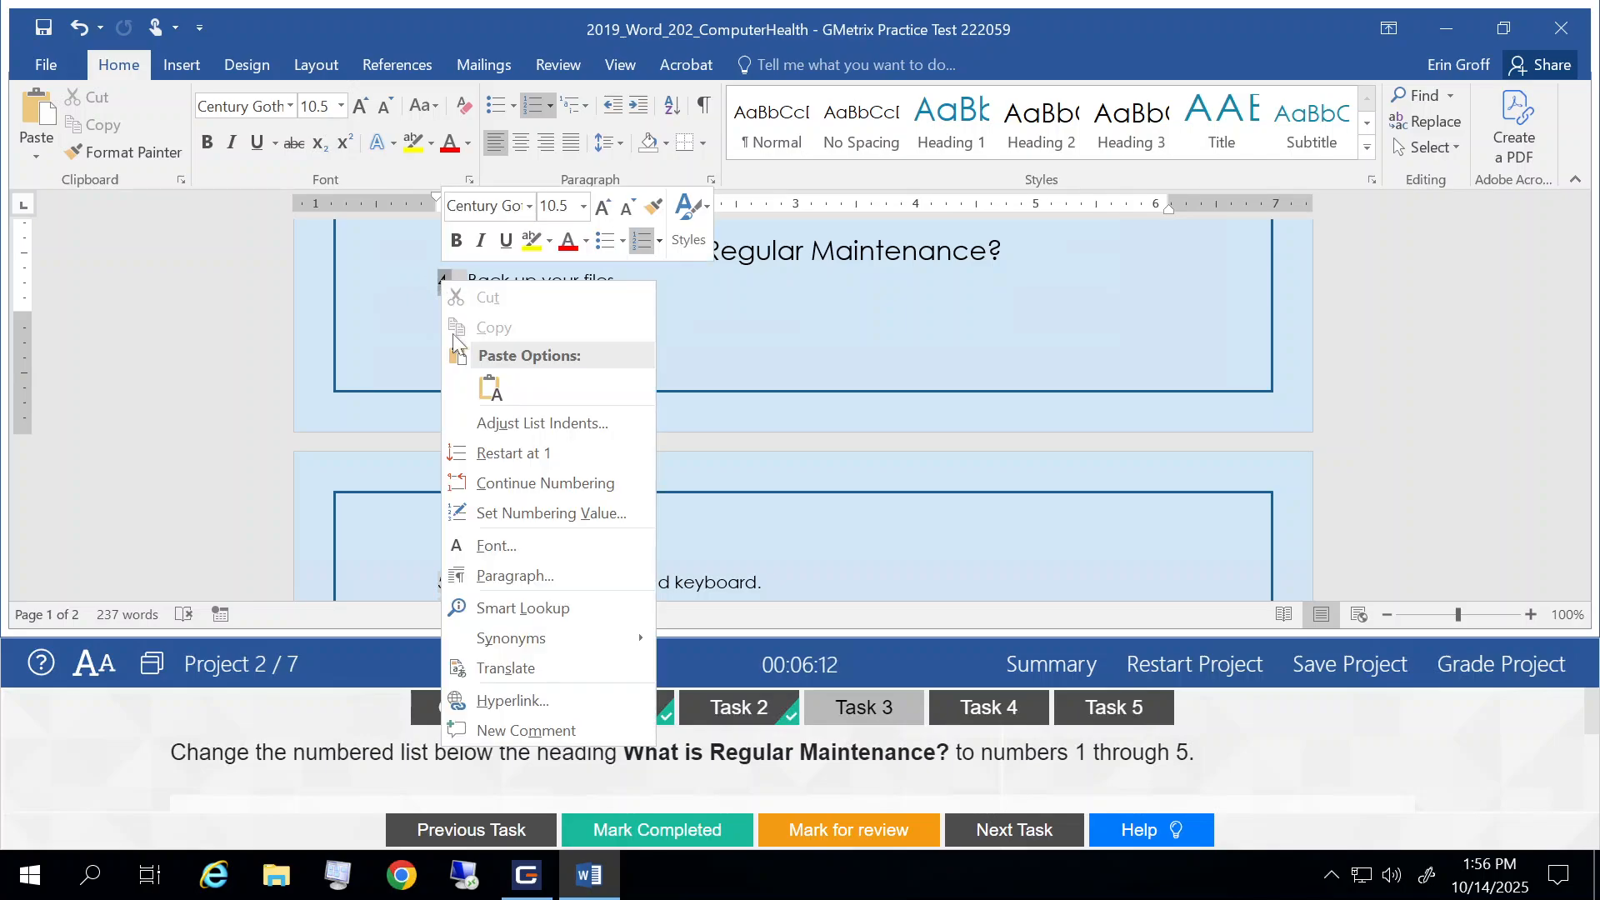
pyautogui.click(498, 452)
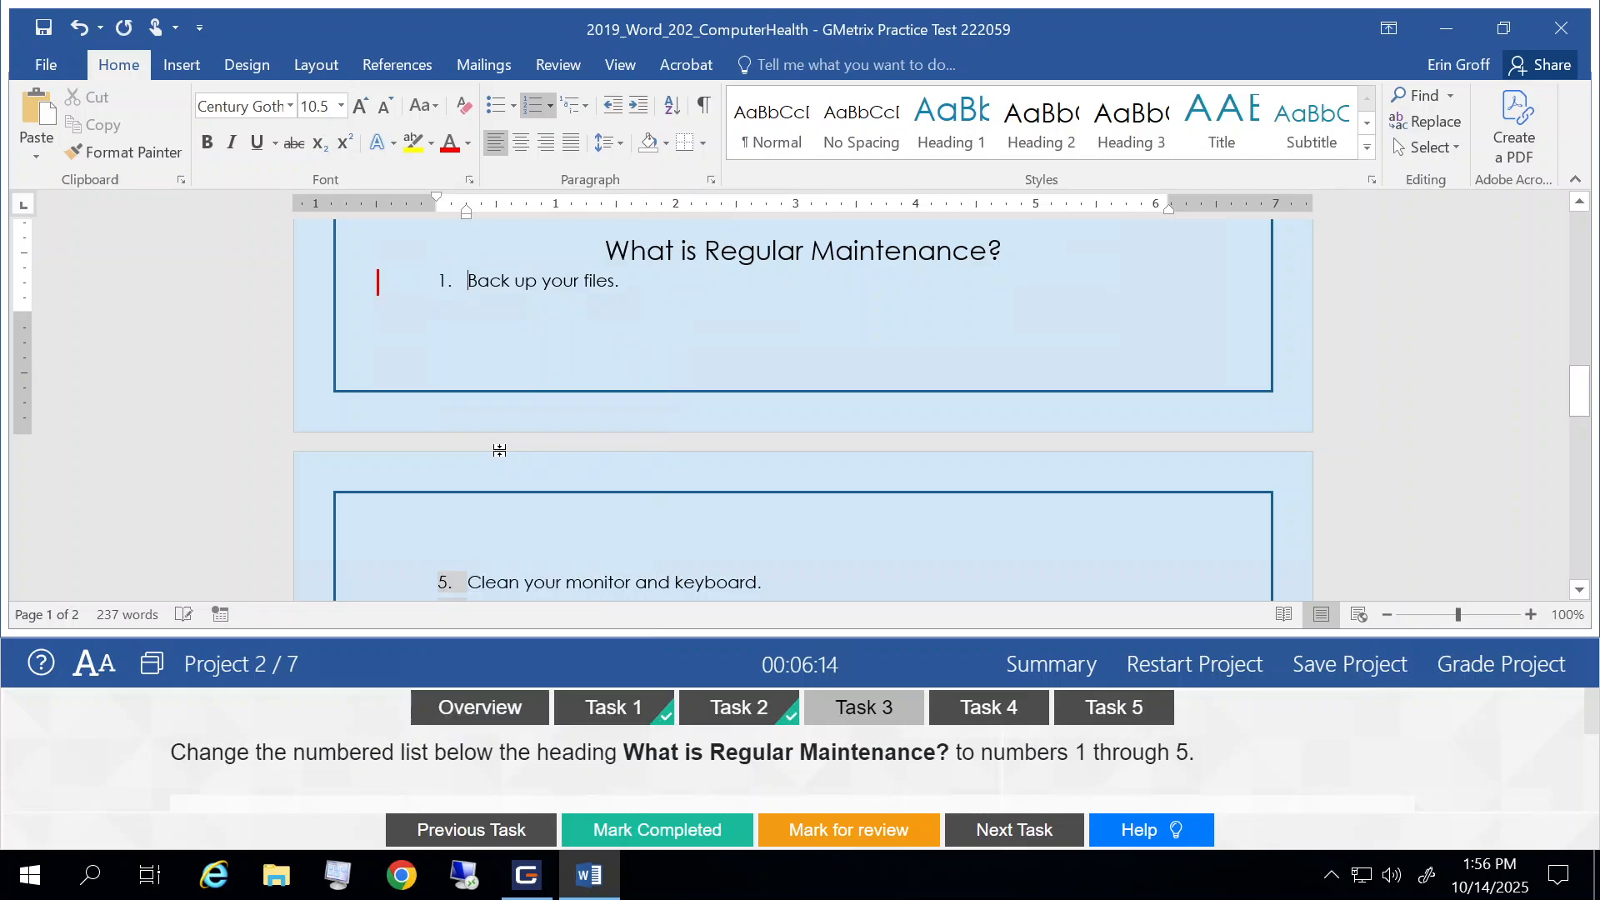
# Step: Check the numbering of the What is Regular Maintenance? list across both pages
pyautogui.scroll(-2, 800, 408)
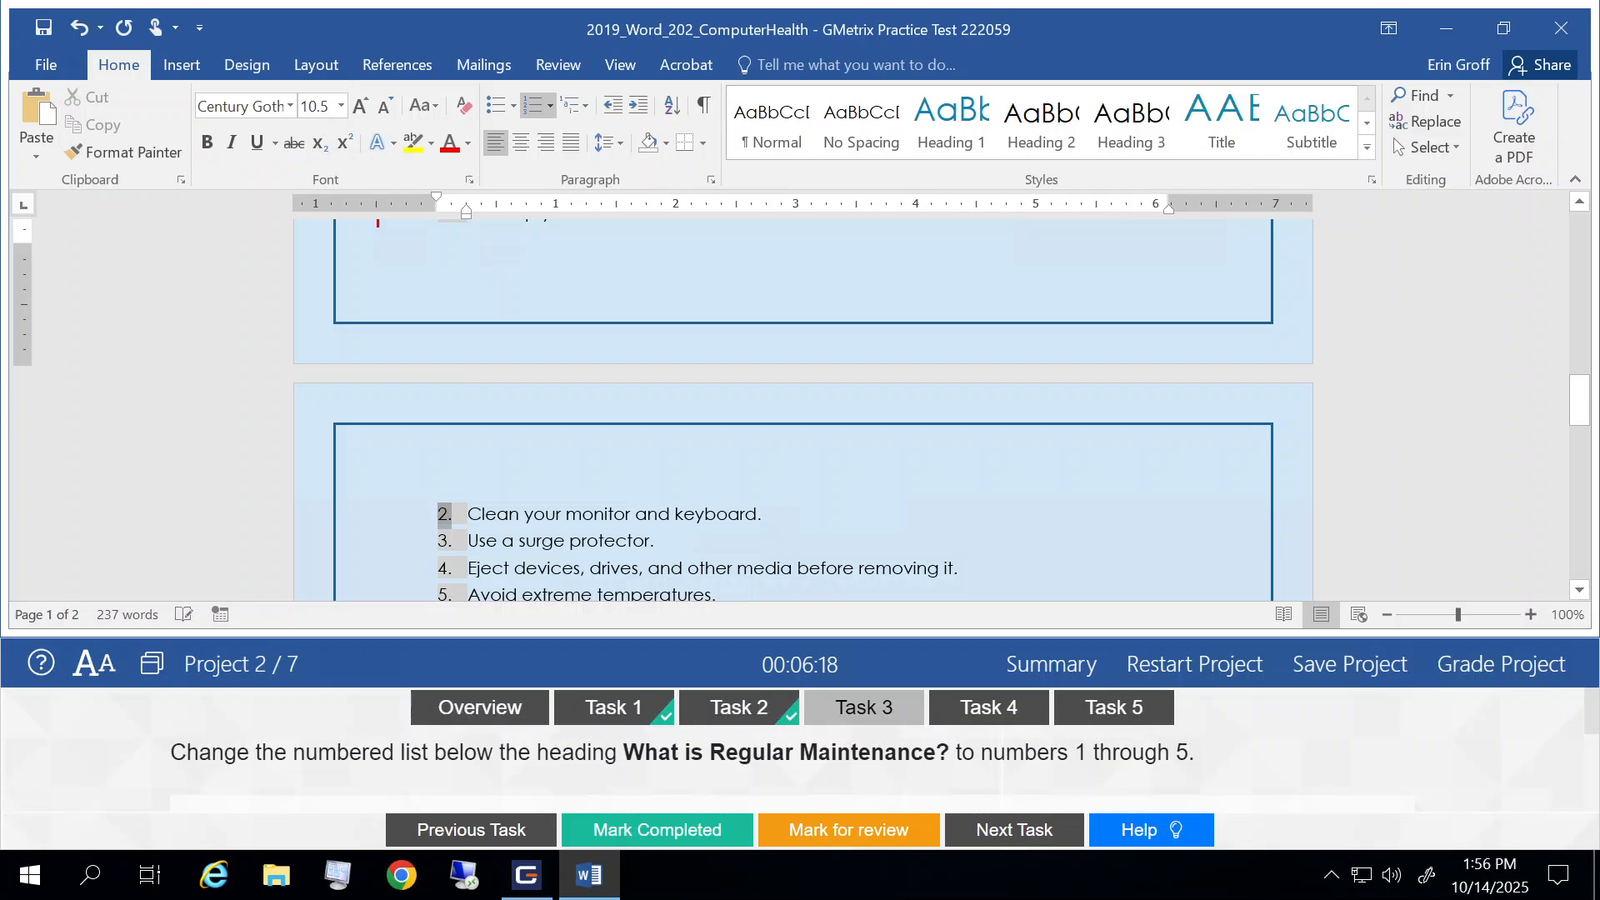
pyautogui.scroll(1, 432, 270)
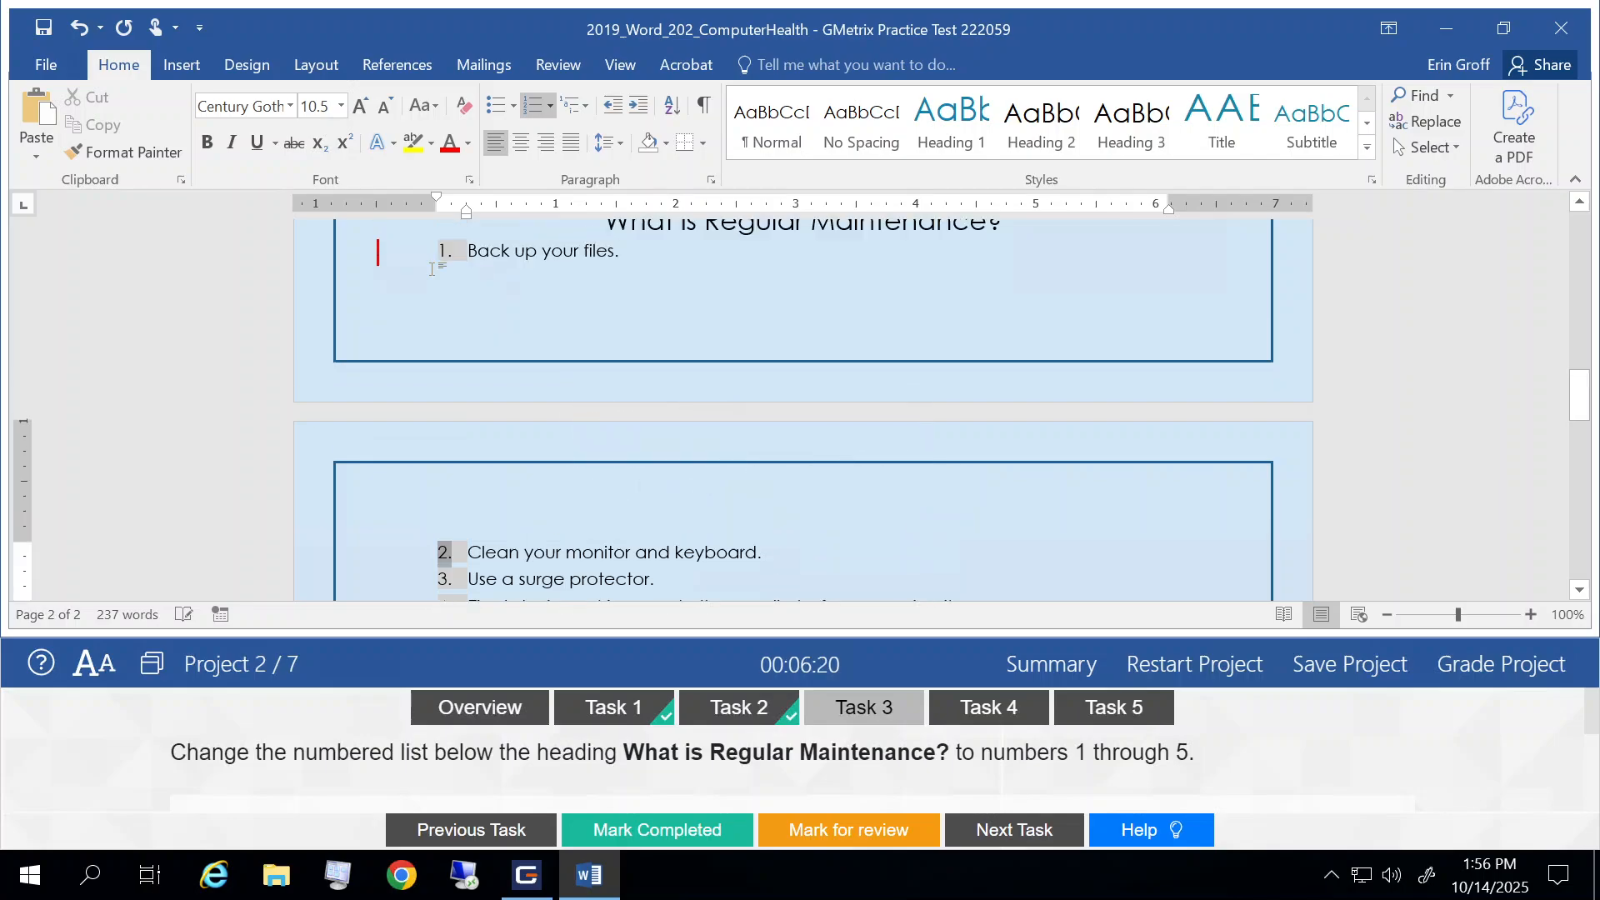
pyautogui.scroll(3, 432, 270)
pyautogui.scroll(-5, 417, 434)
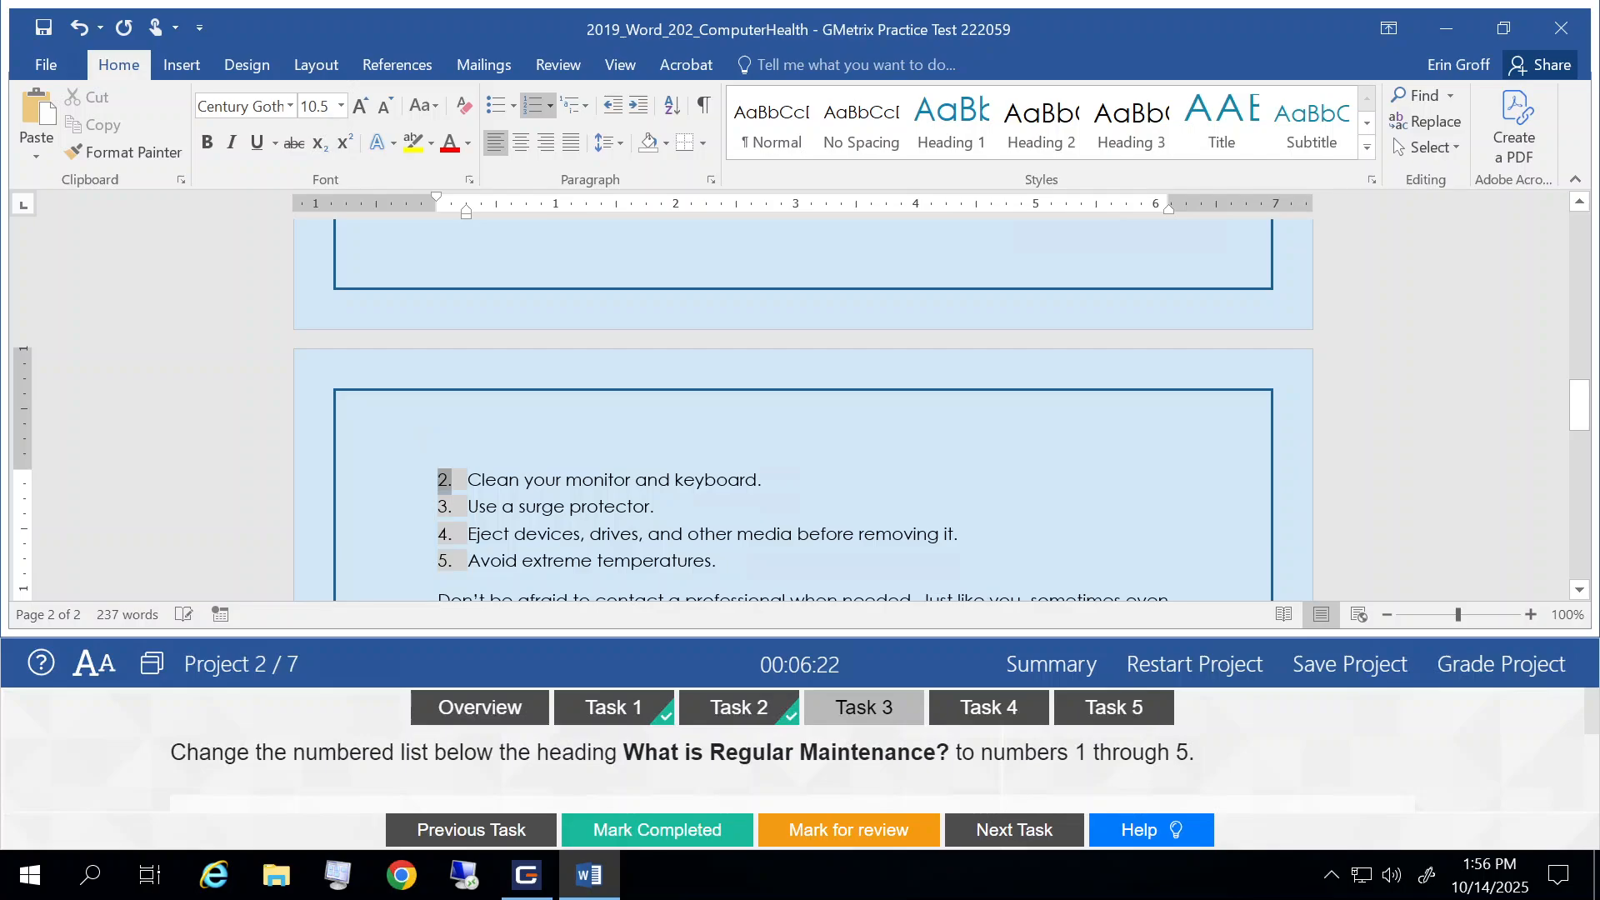
pyautogui.click(519, 506)
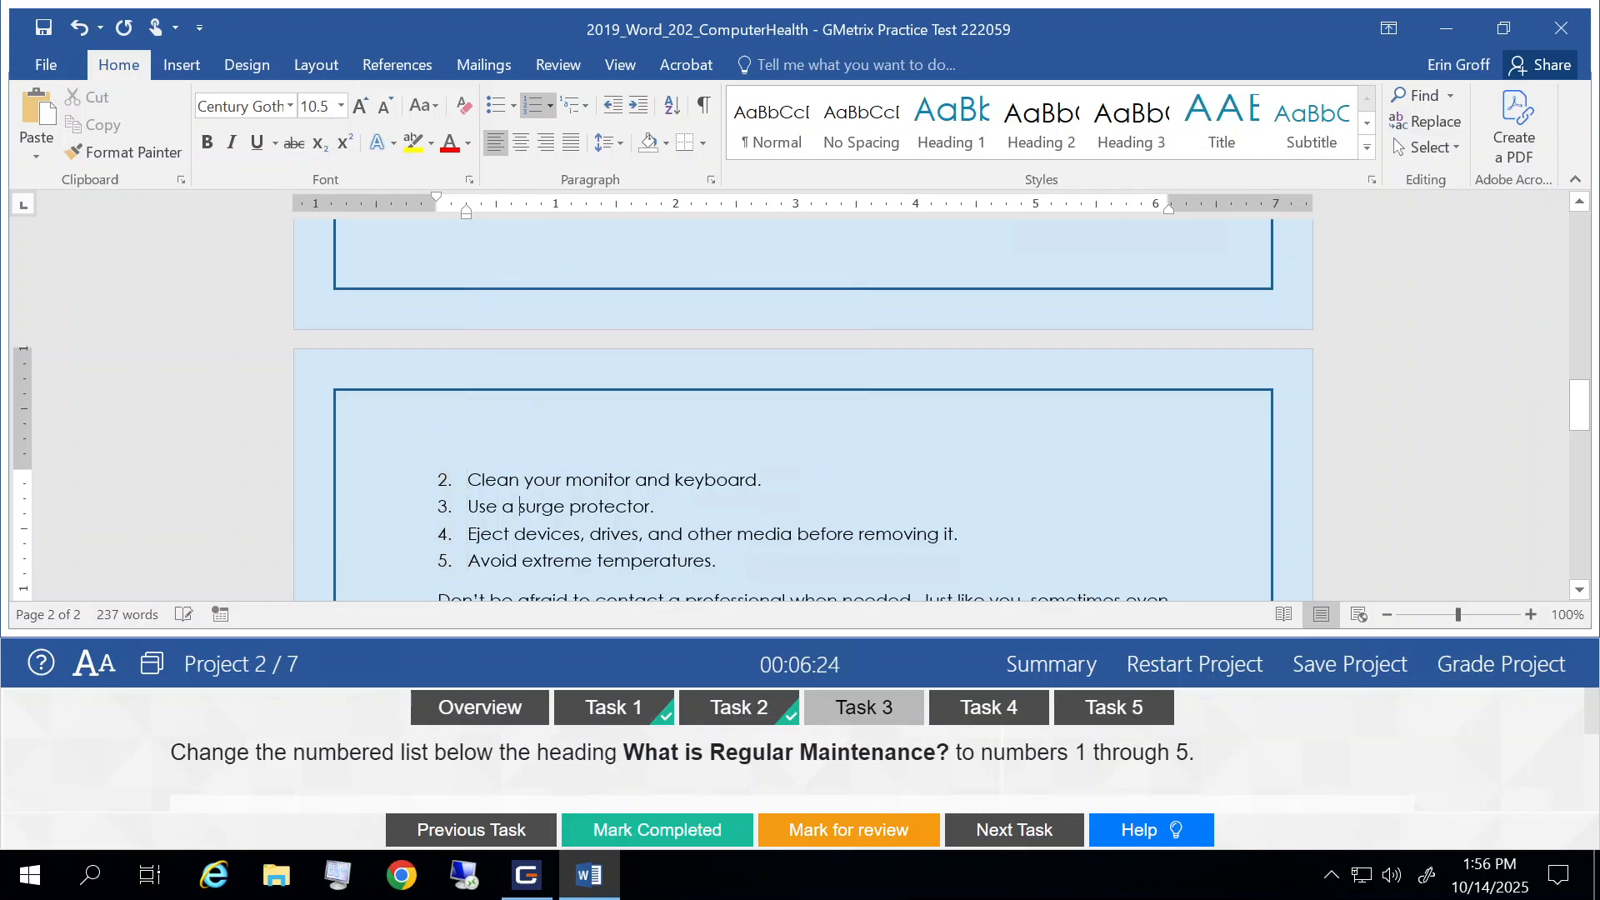
pyautogui.scroll(-1, 800, 441)
pyautogui.scroll(2, 800, 441)
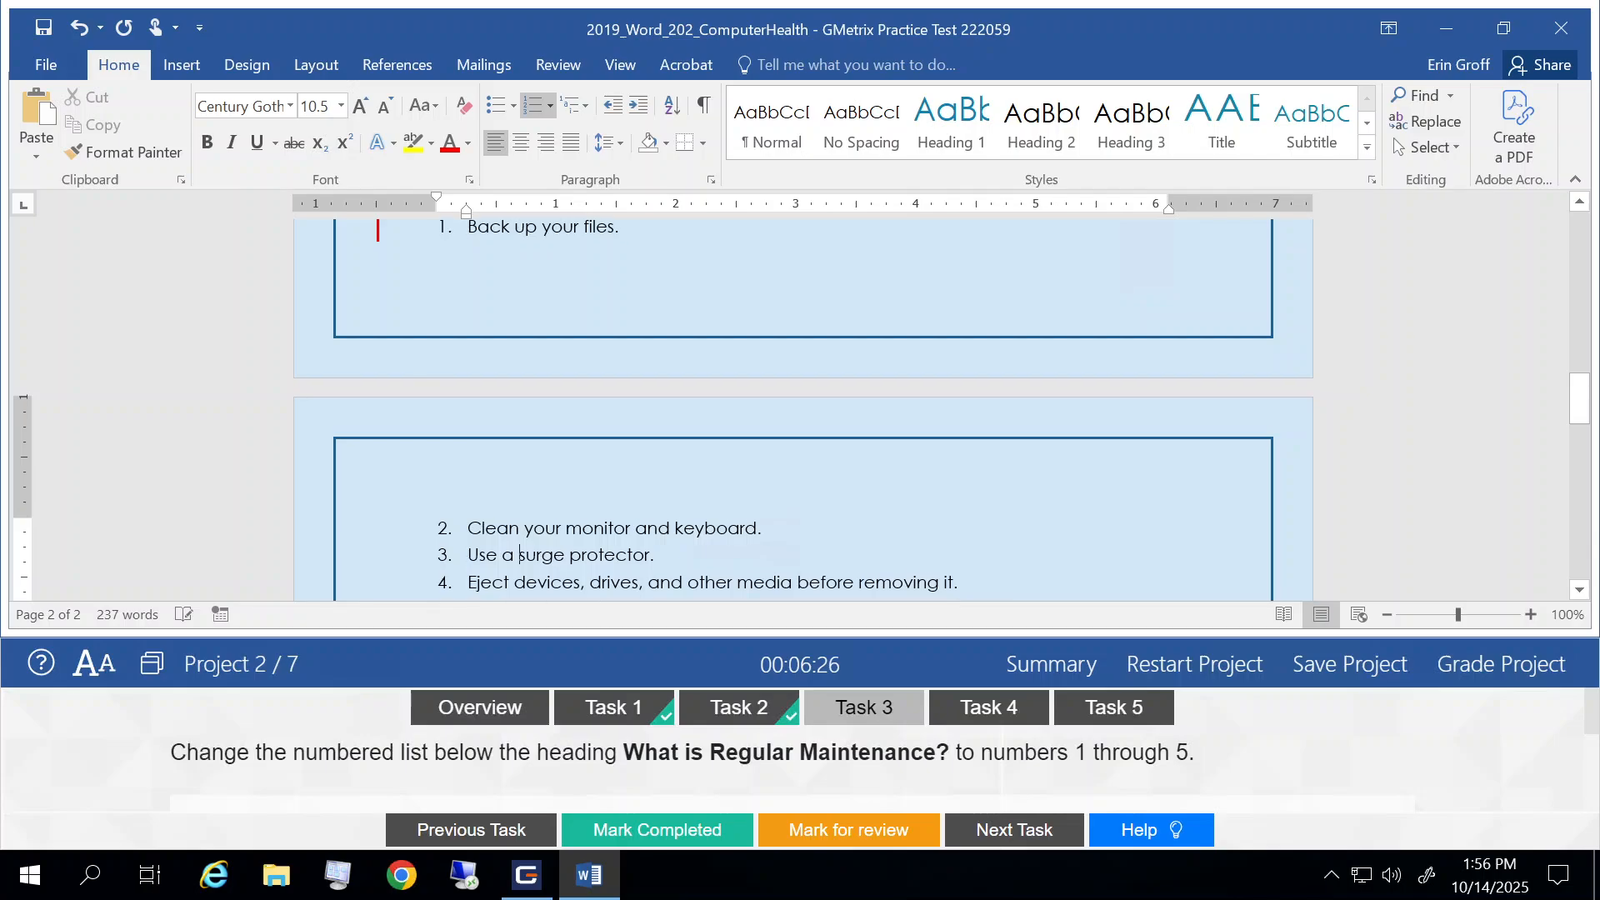
pyautogui.scroll(-2, 800, 442)
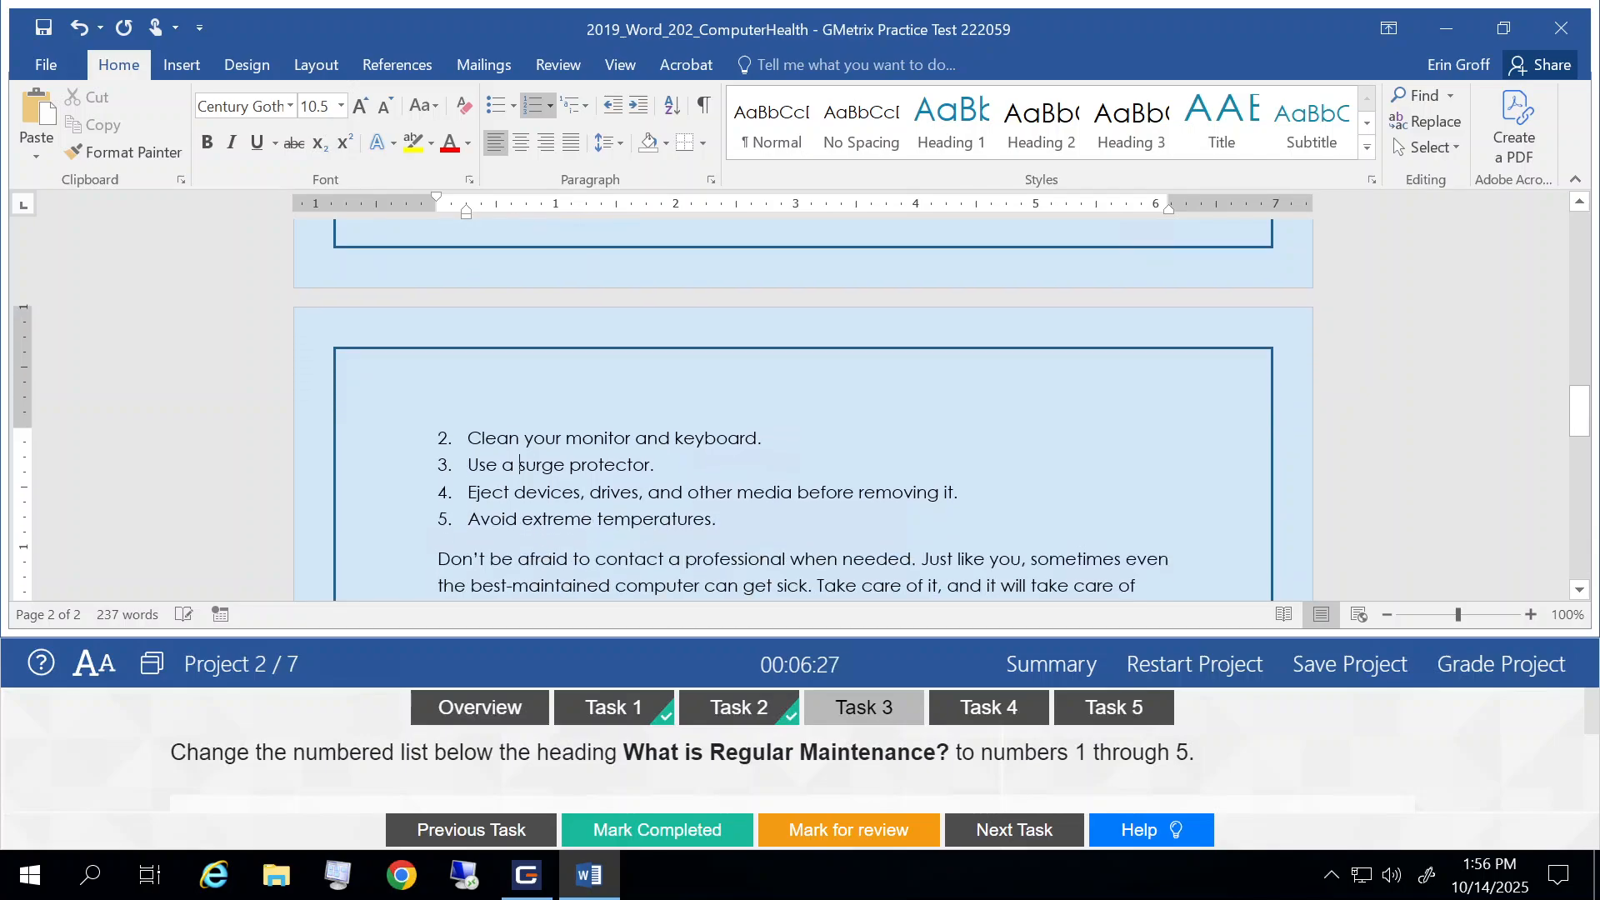
# Step: Mark Task 3 completed and go to Task 4
pyautogui.click(648, 829)
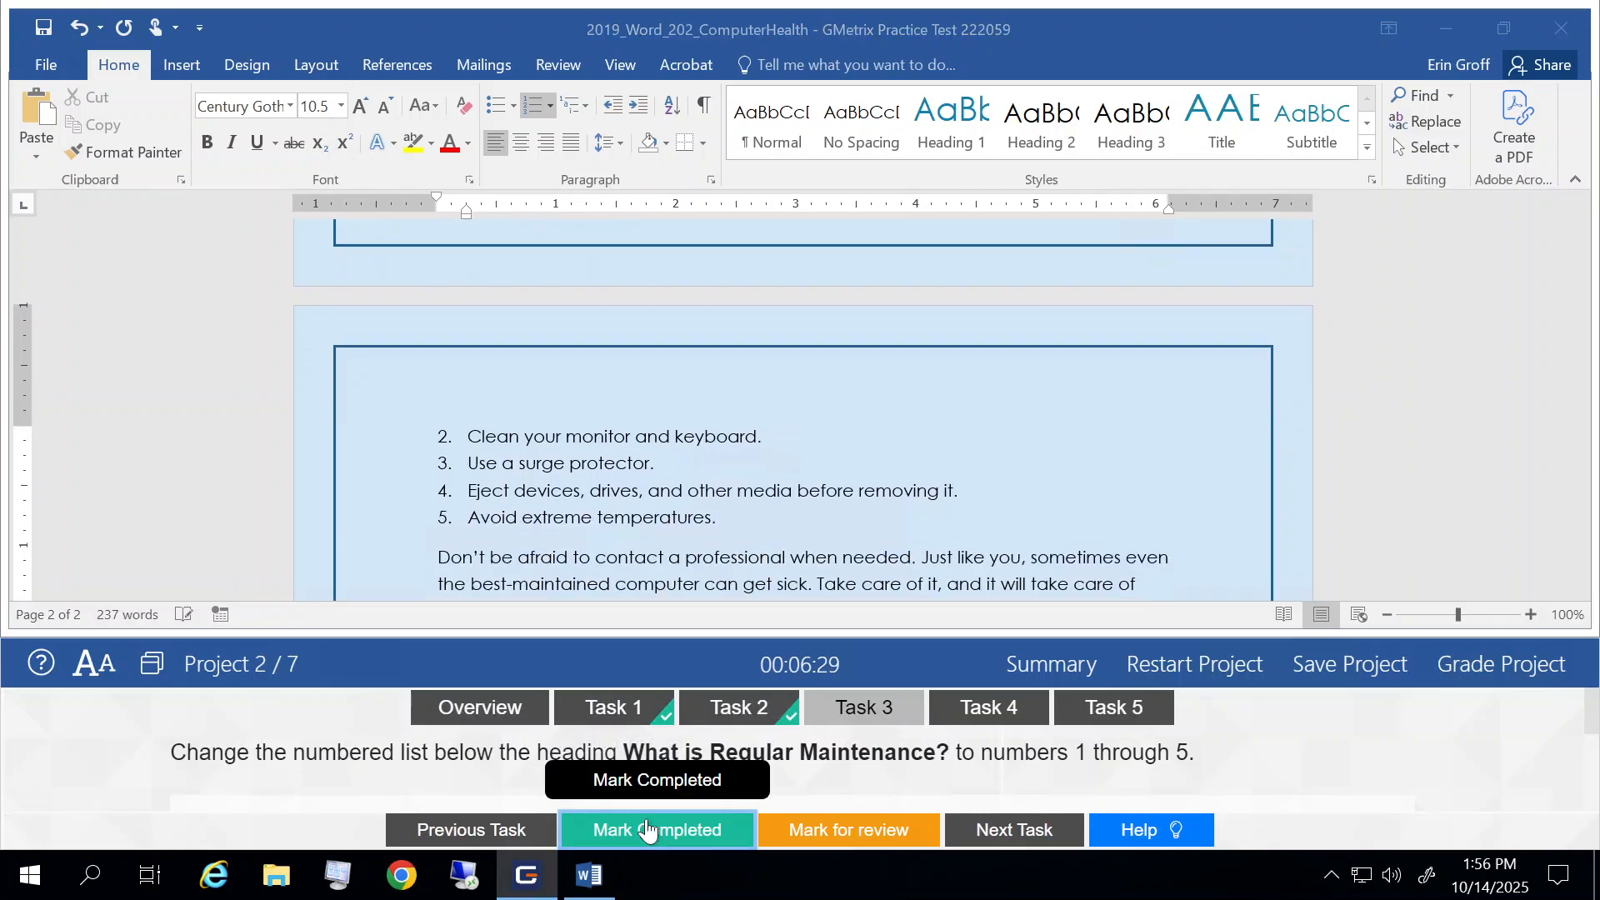
pyautogui.click(1008, 837)
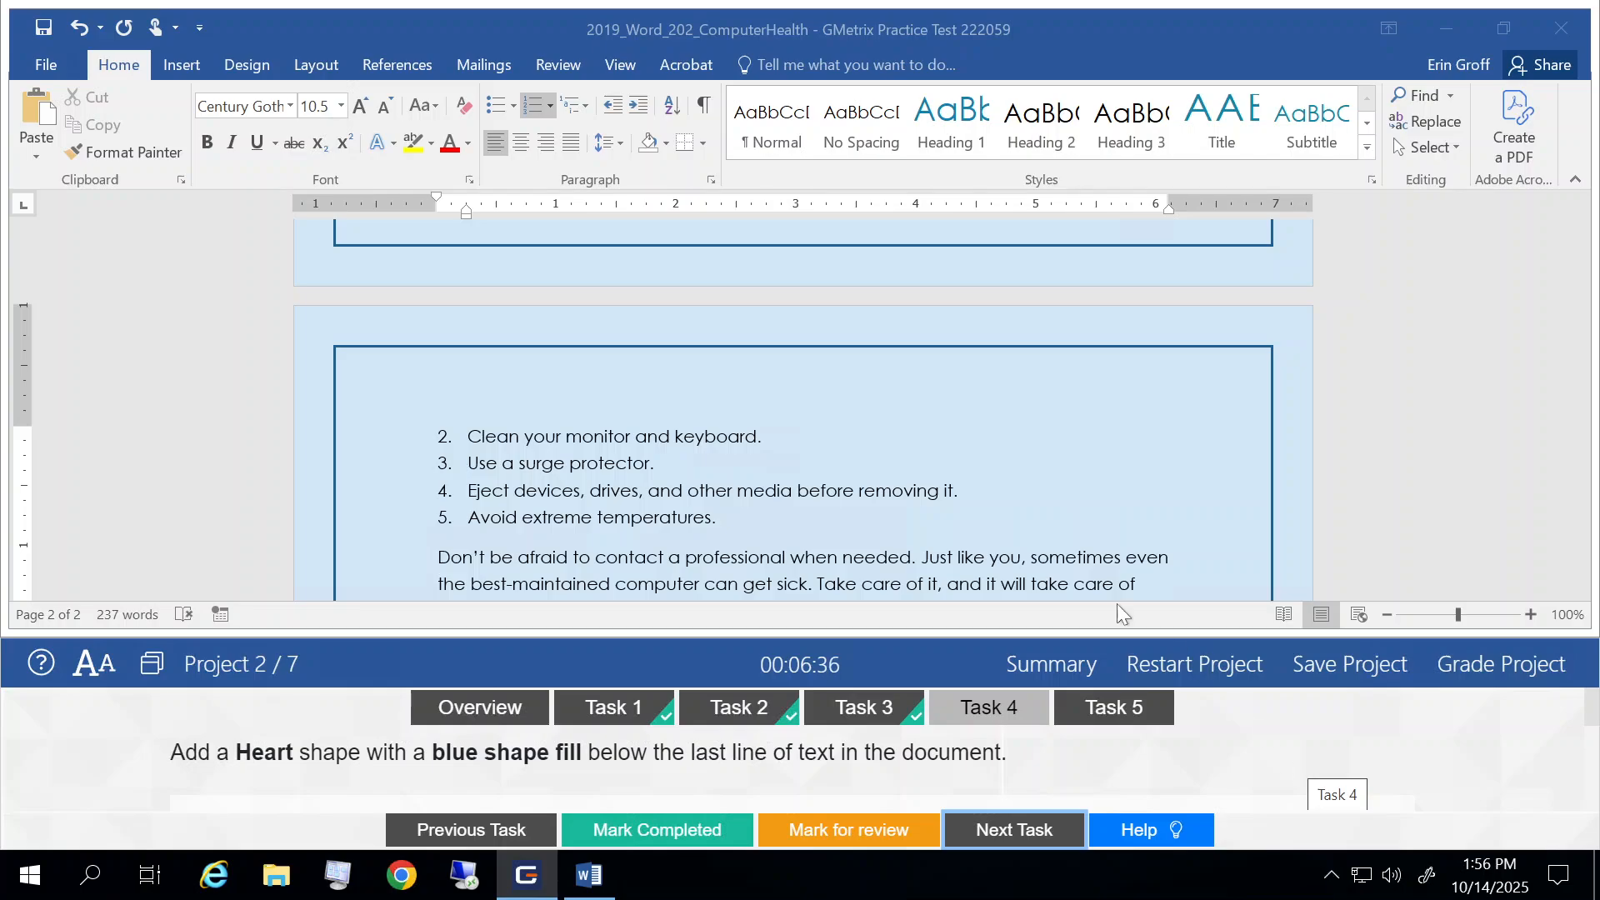
# Step: Draw a Heart shape about 1.9" high and 2.84" wide below the document's last line of text and fill it with standard blue
pyautogui.scroll(-5, 928, 510)
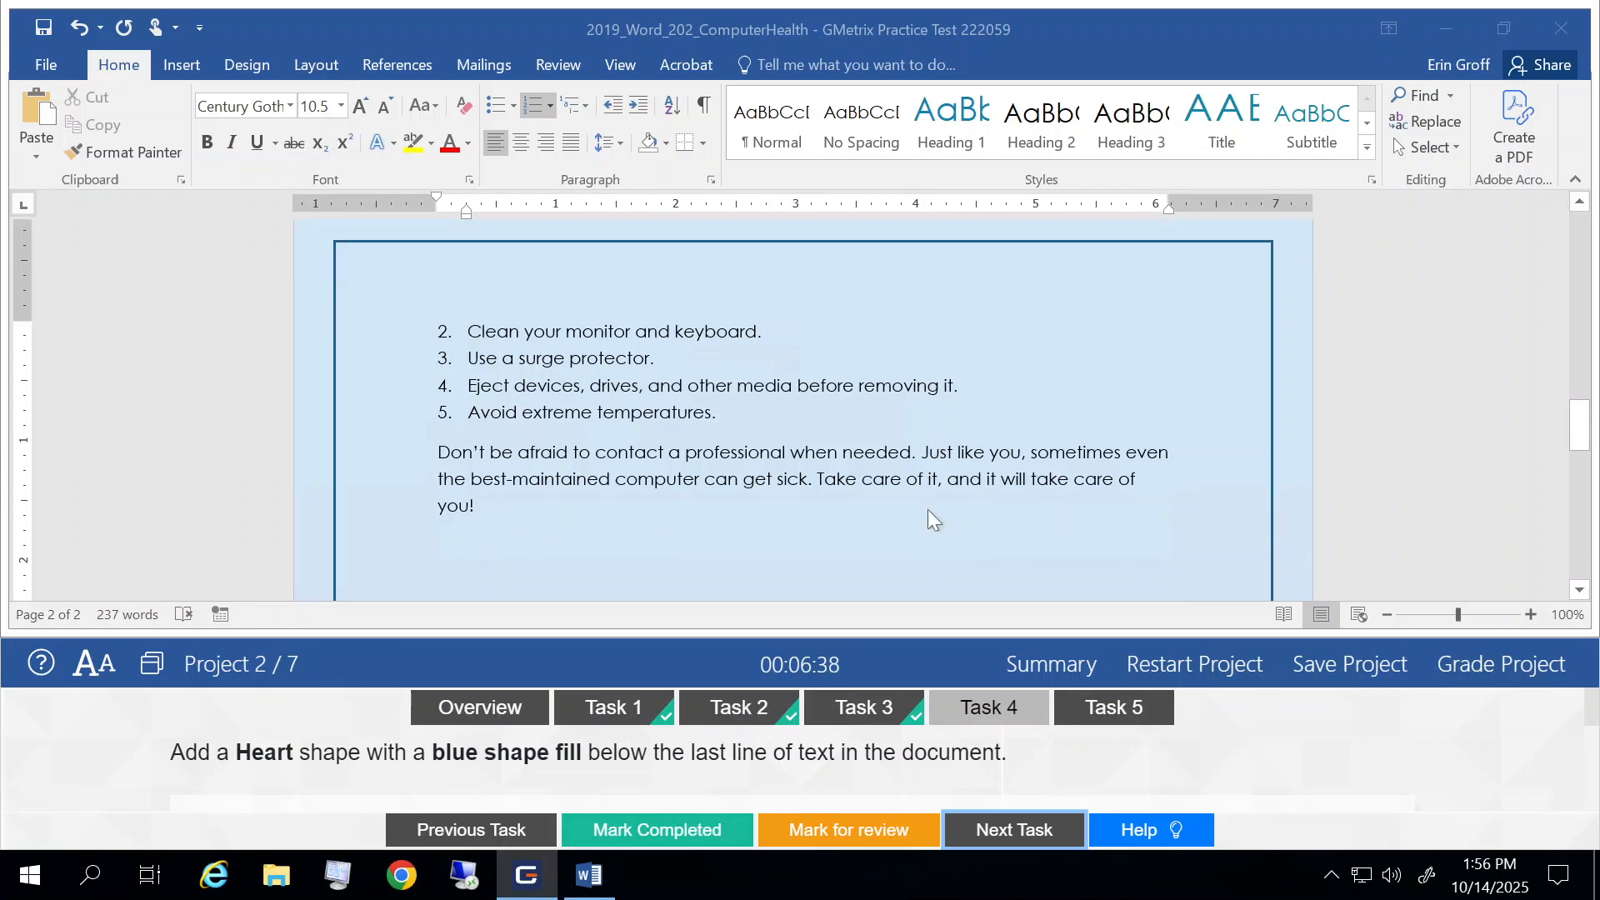
pyautogui.scroll(-8, 928, 508)
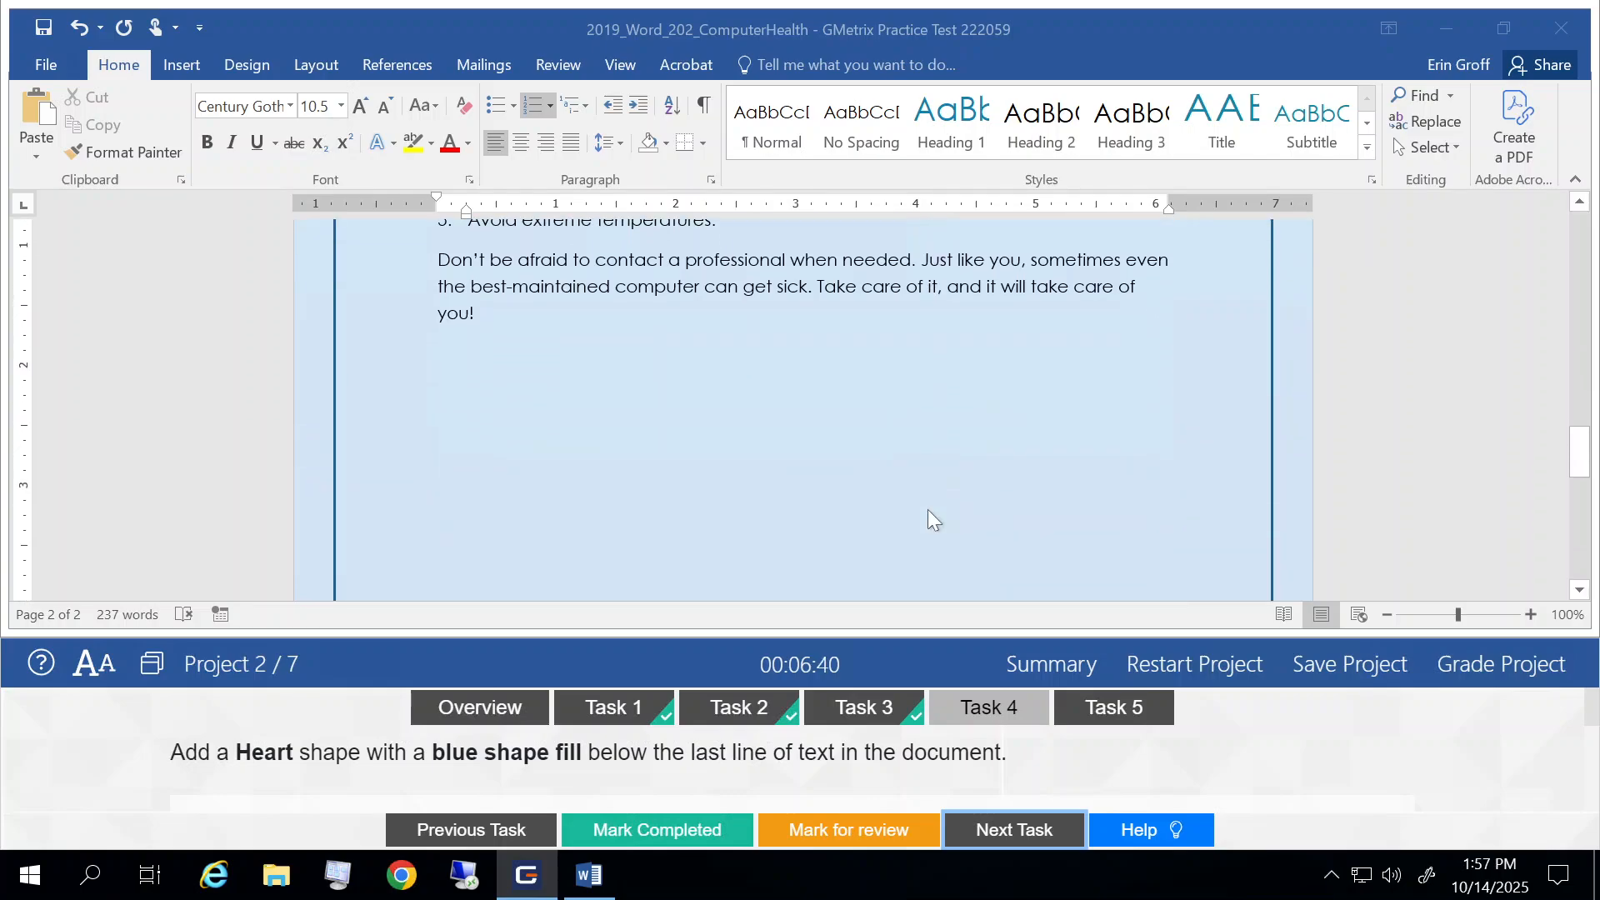
pyautogui.scroll(-2, 927, 508)
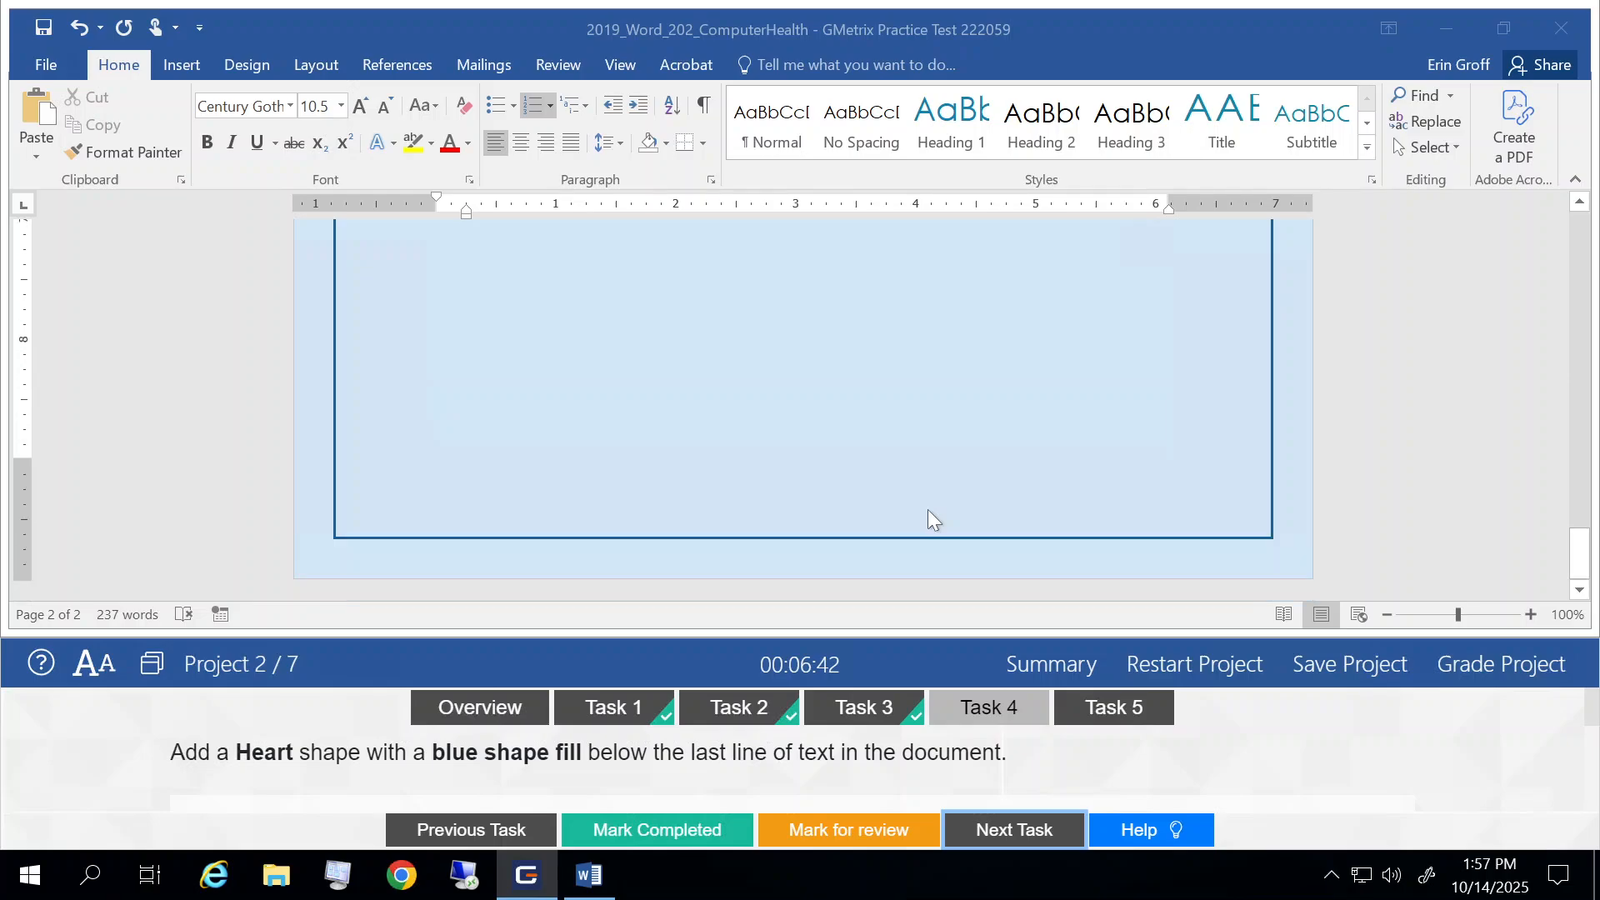
pyautogui.scroll(6, 927, 508)
pyautogui.scroll(8, 927, 510)
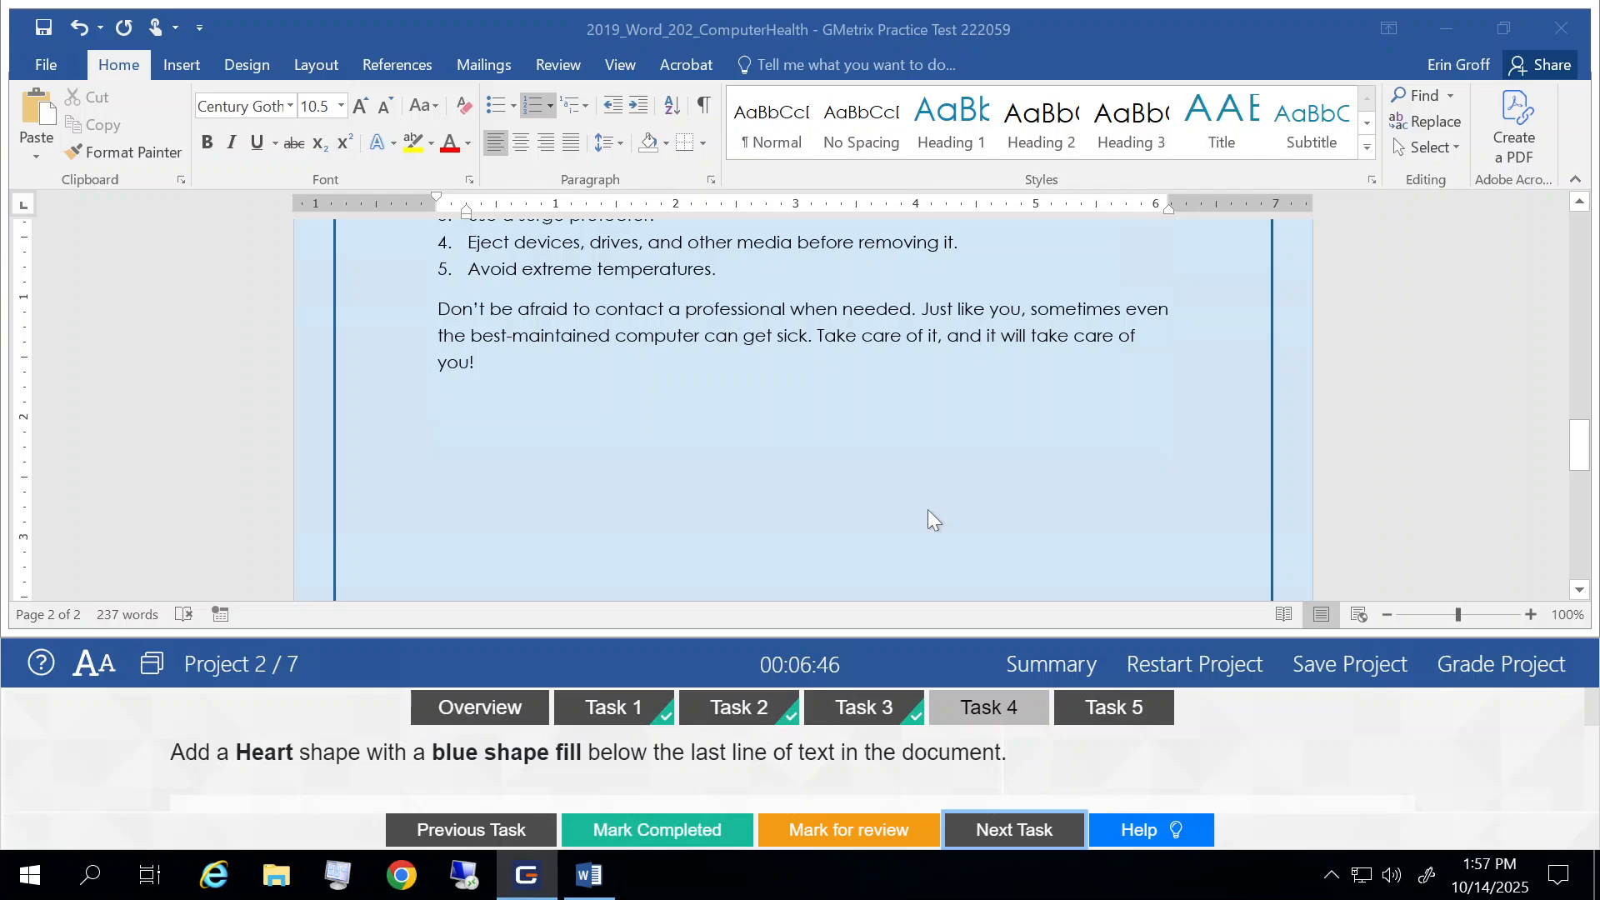
pyautogui.scroll(-1, 927, 519)
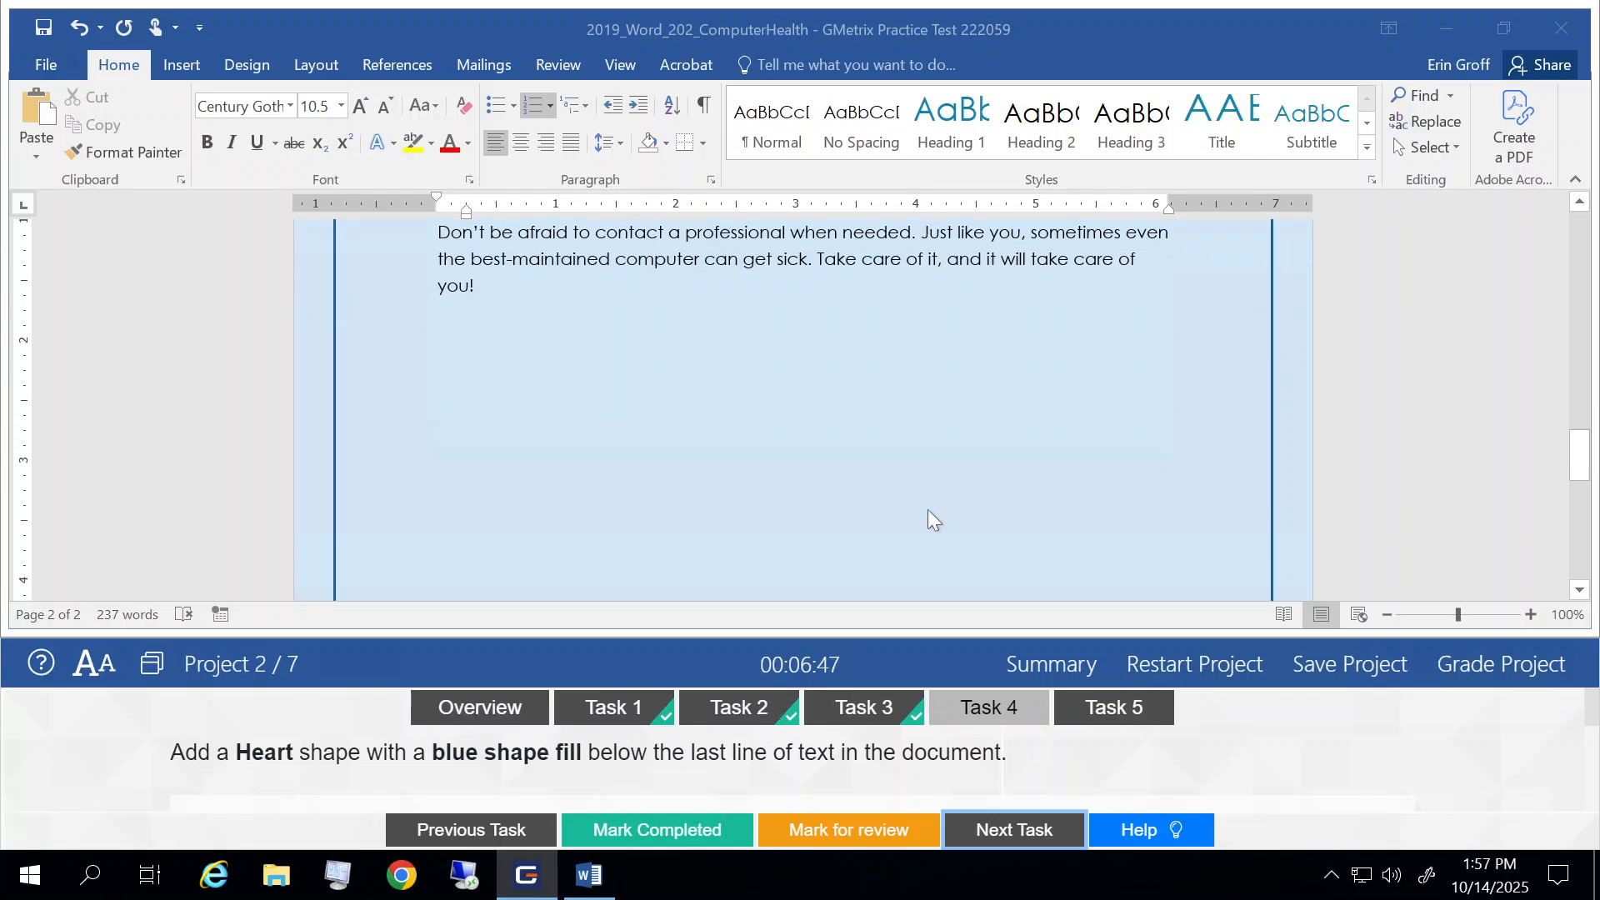
pyautogui.click(182, 65)
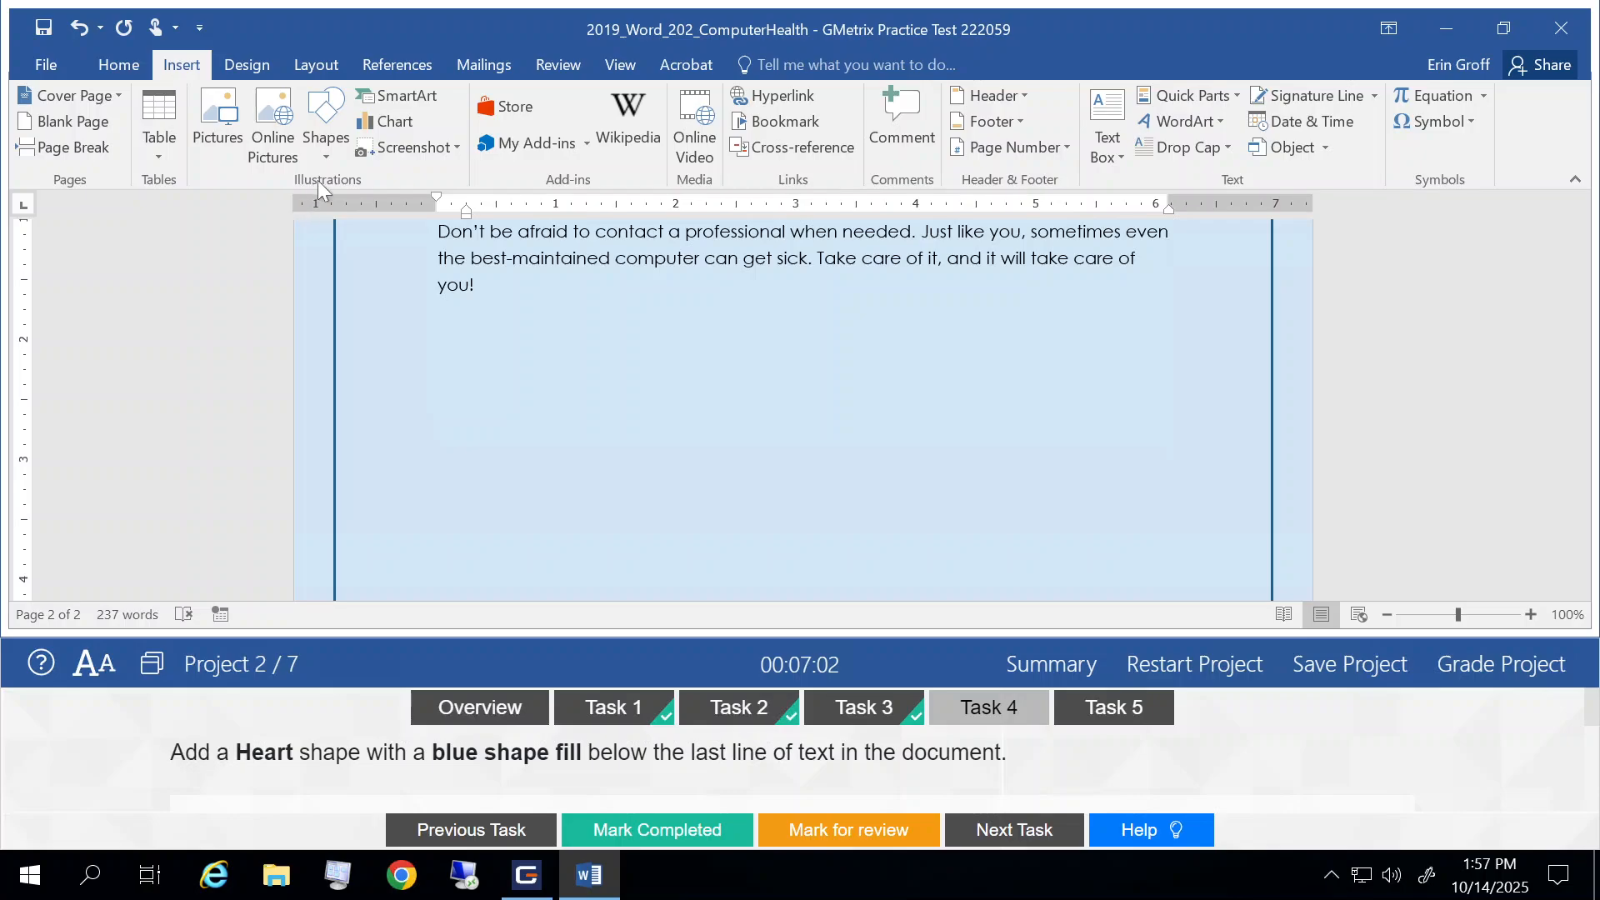
pyautogui.click(324, 153)
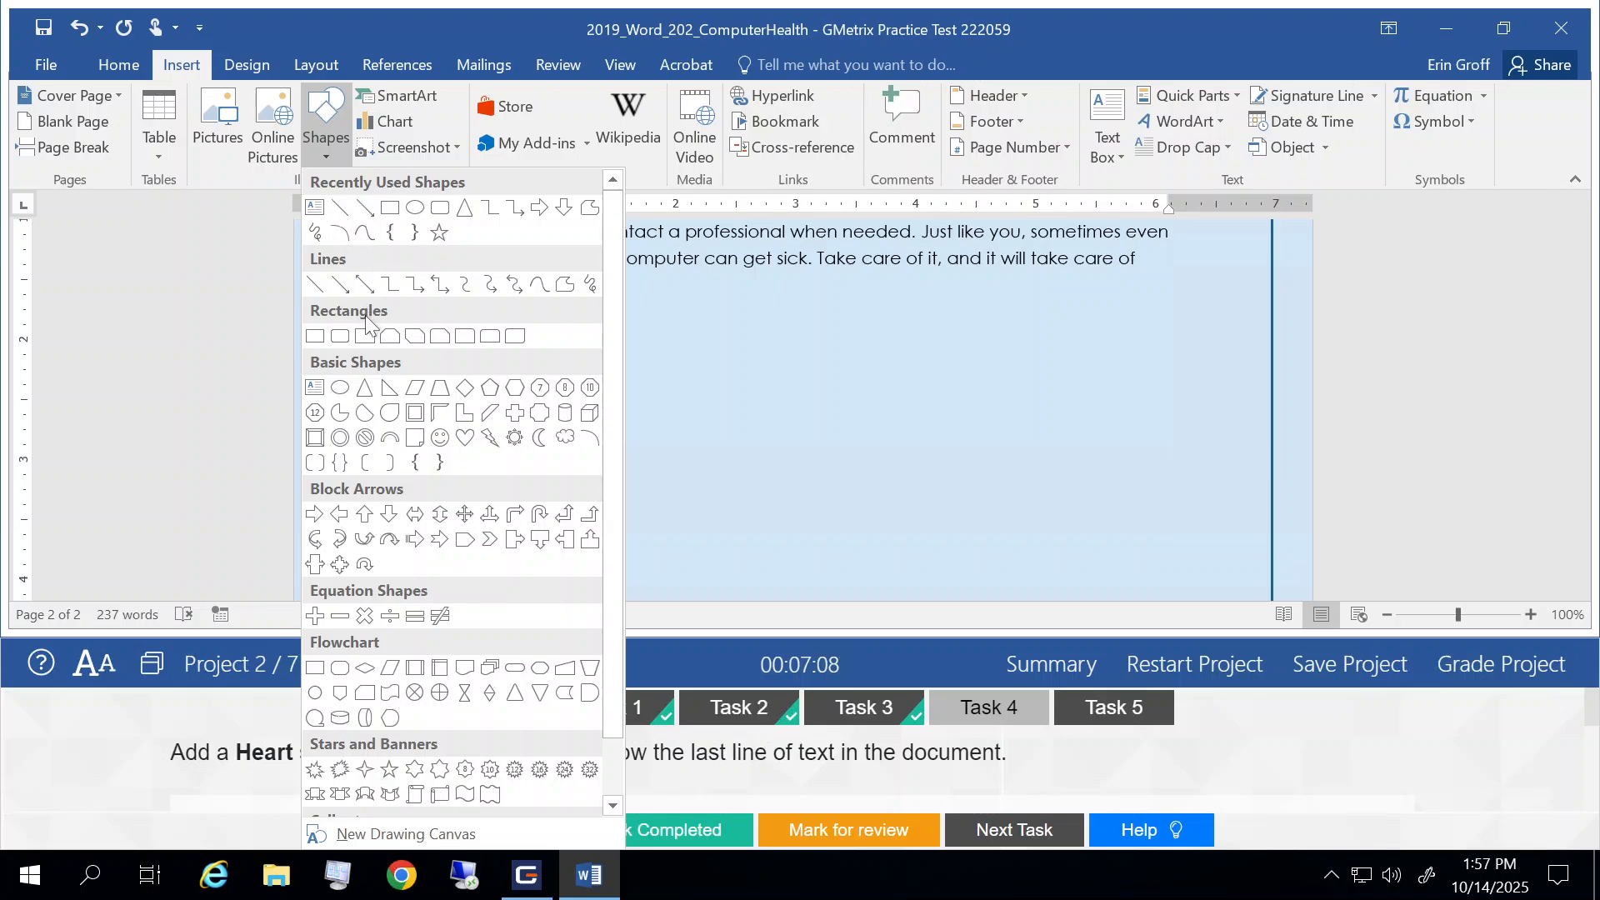
pyautogui.click(464, 438)
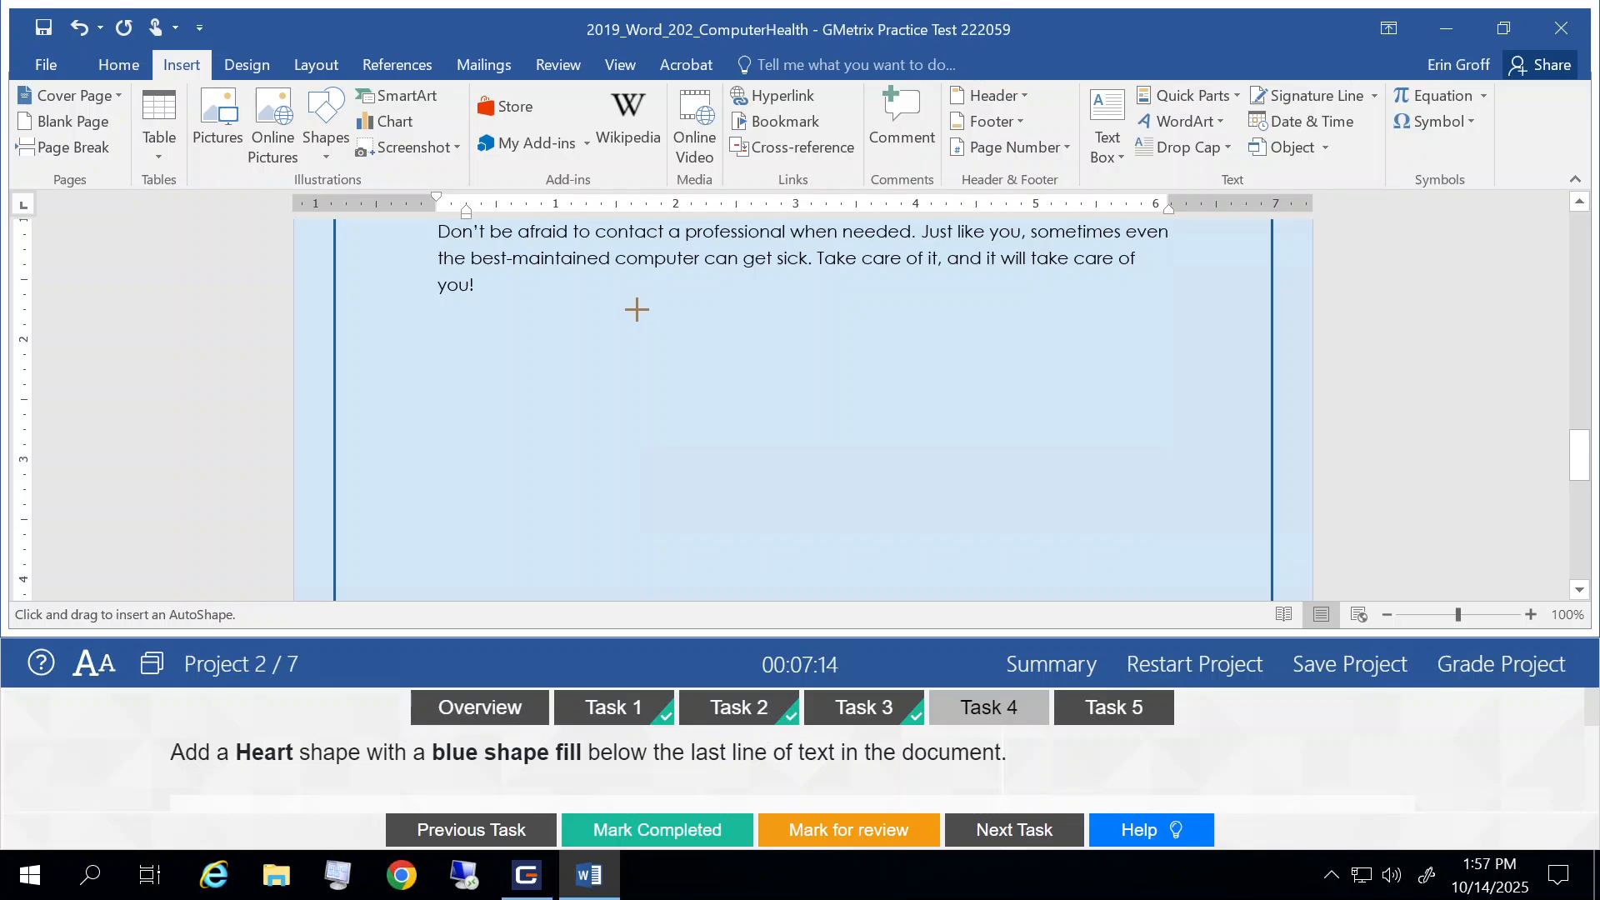
pyautogui.moveTo(613, 313)
pyautogui.mouseDown()
pyautogui.moveTo(836, 435)
pyautogui.moveTo(955, 542)
pyautogui.mouseUp()
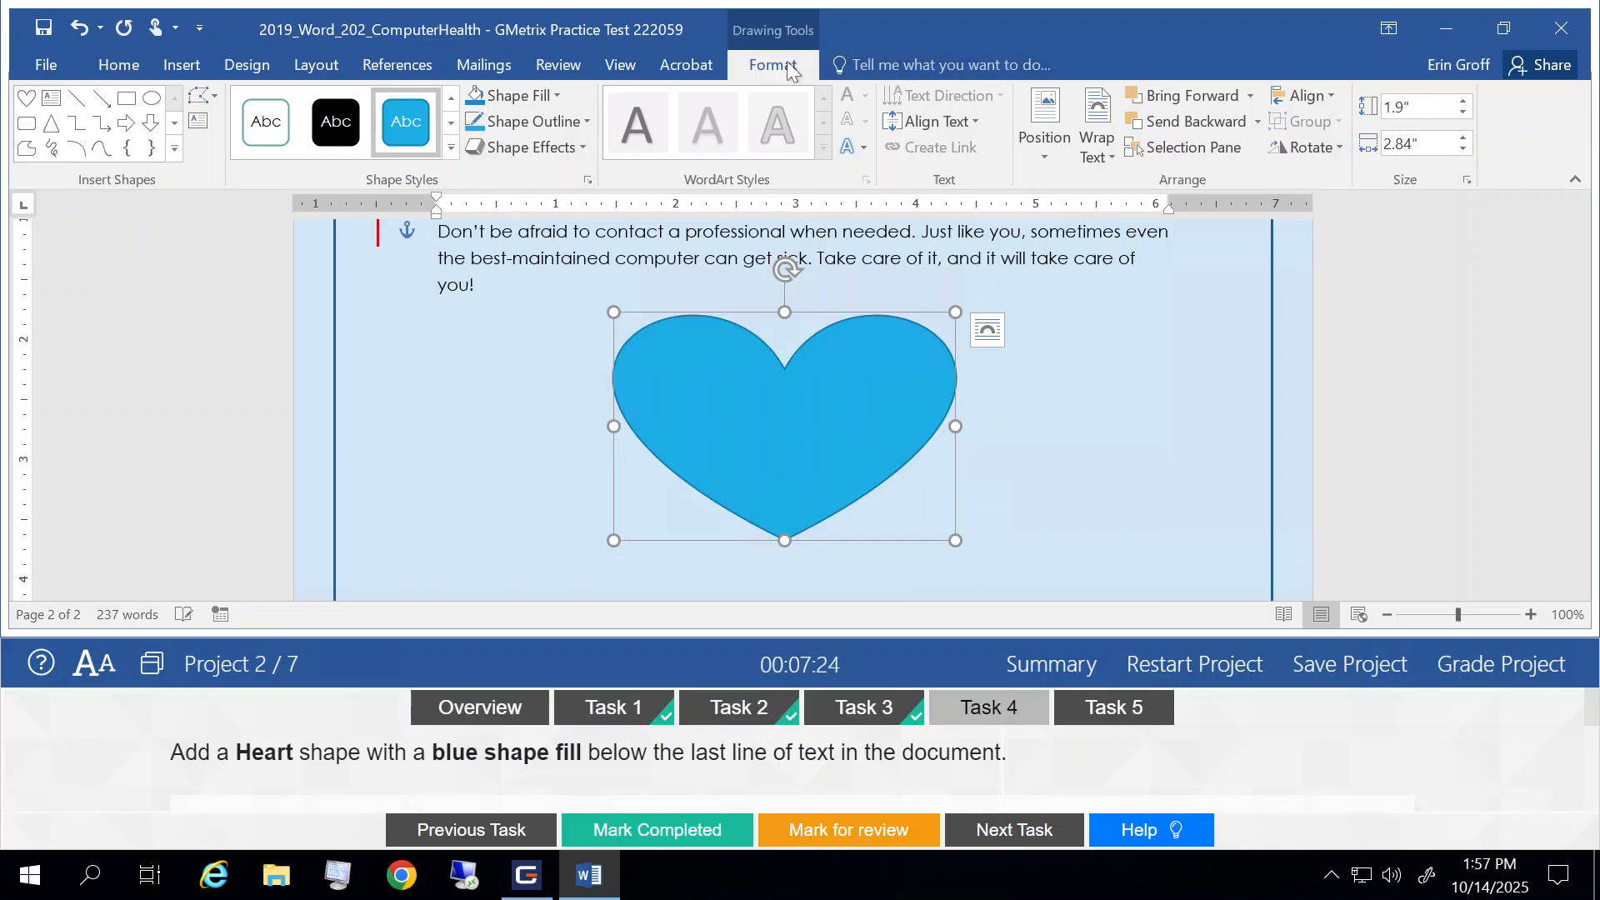
pyautogui.click(516, 98)
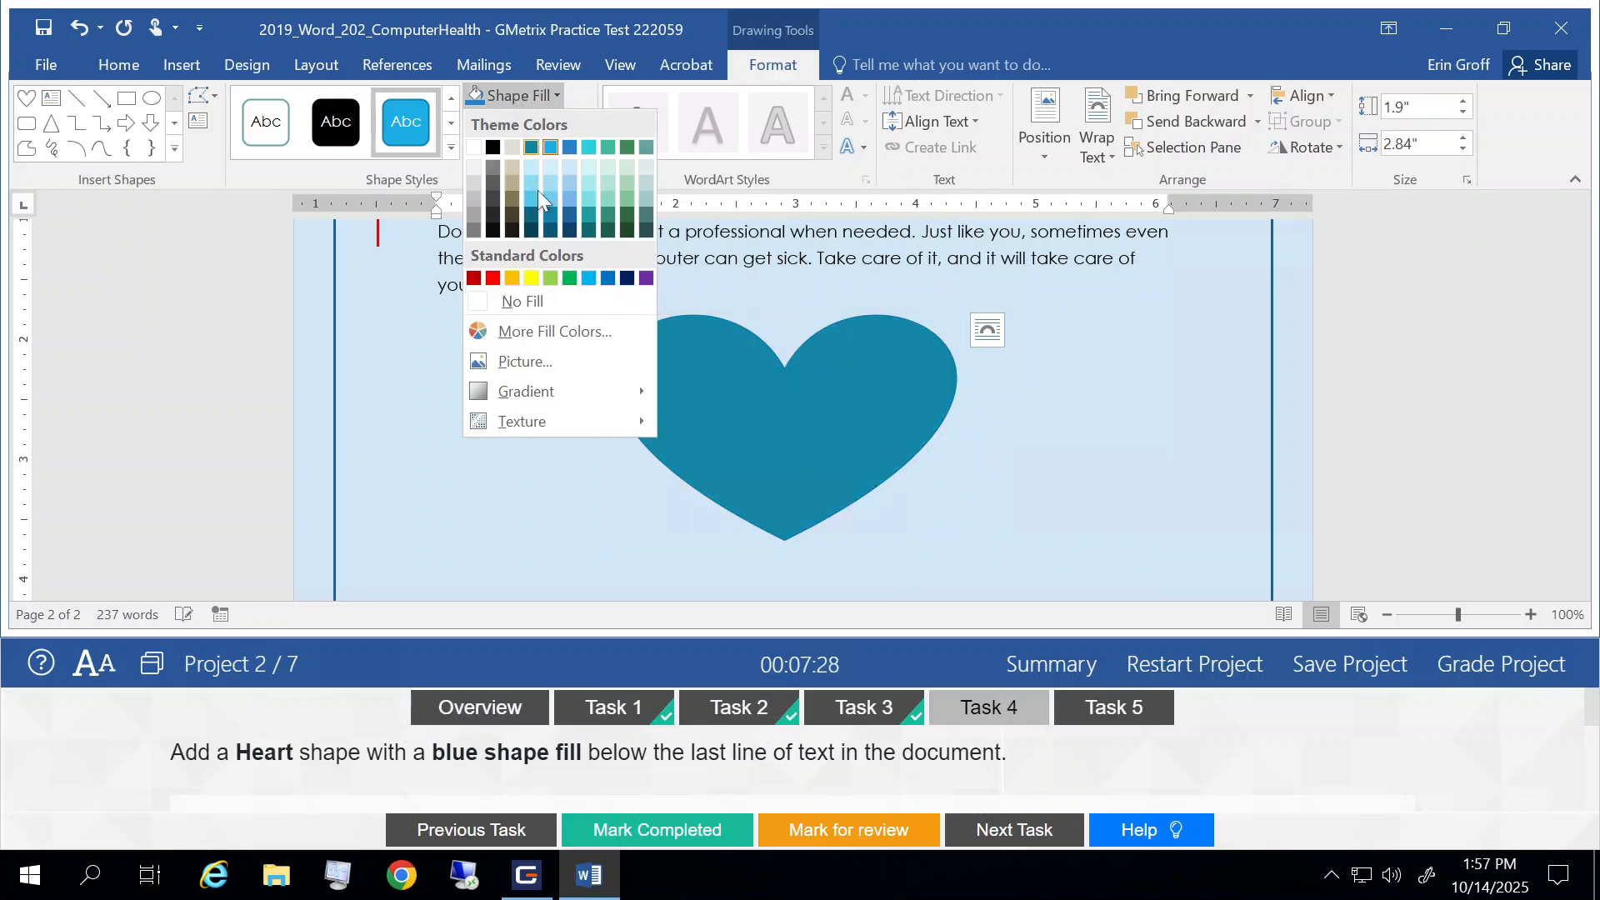
pyautogui.click(608, 279)
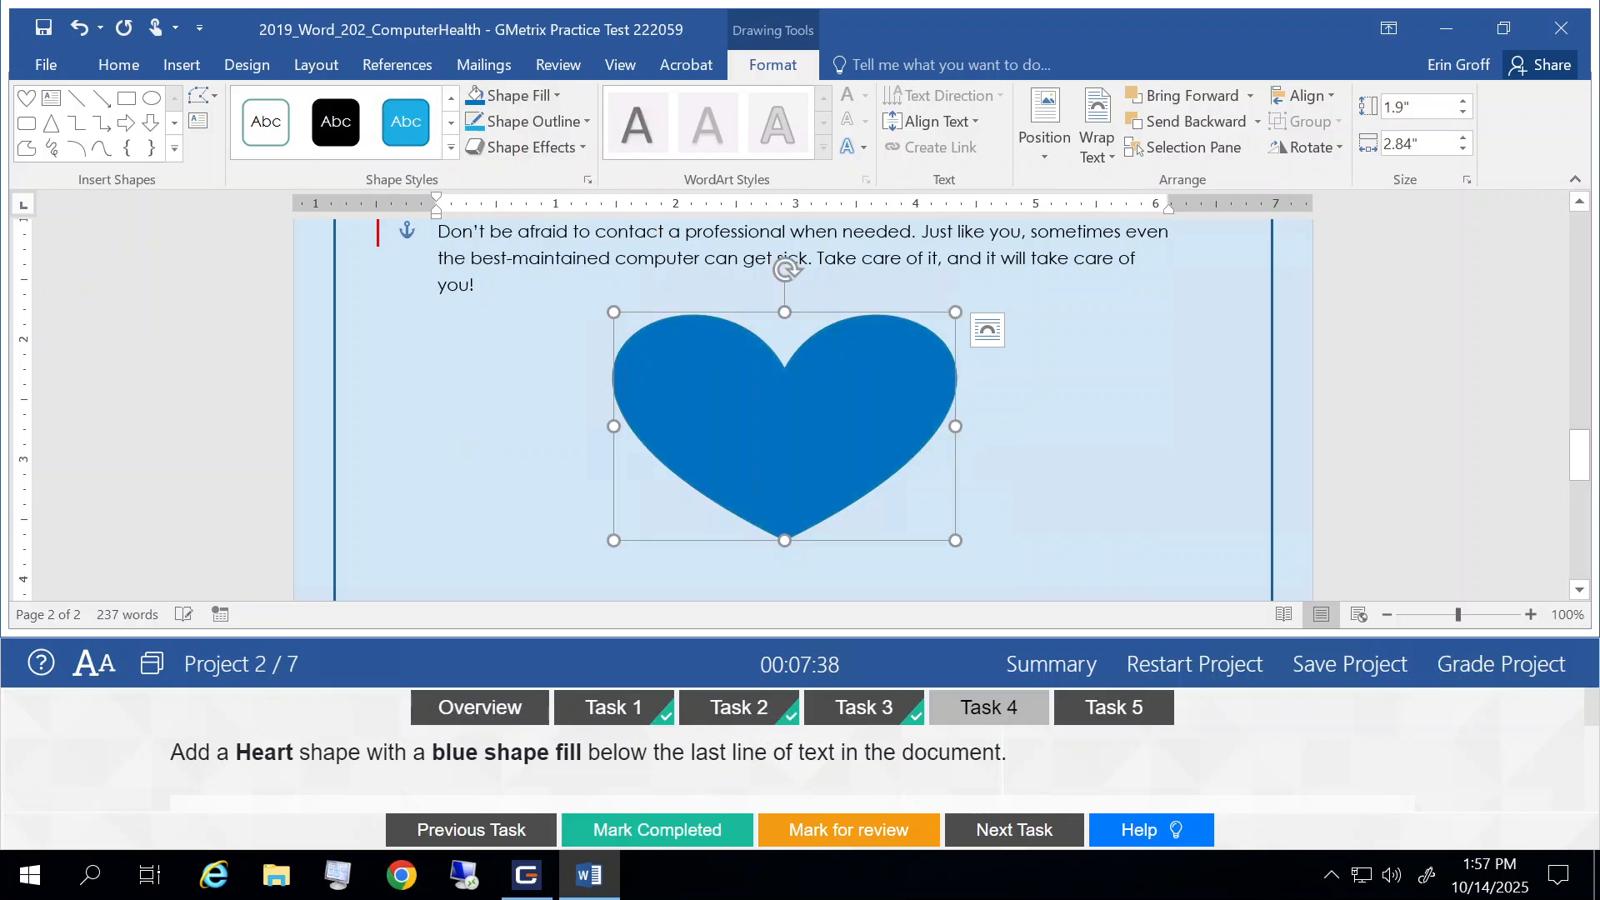
# Step: Mark Task 4 completed and go to the description and help steps of Task 5
pyautogui.click(635, 835)
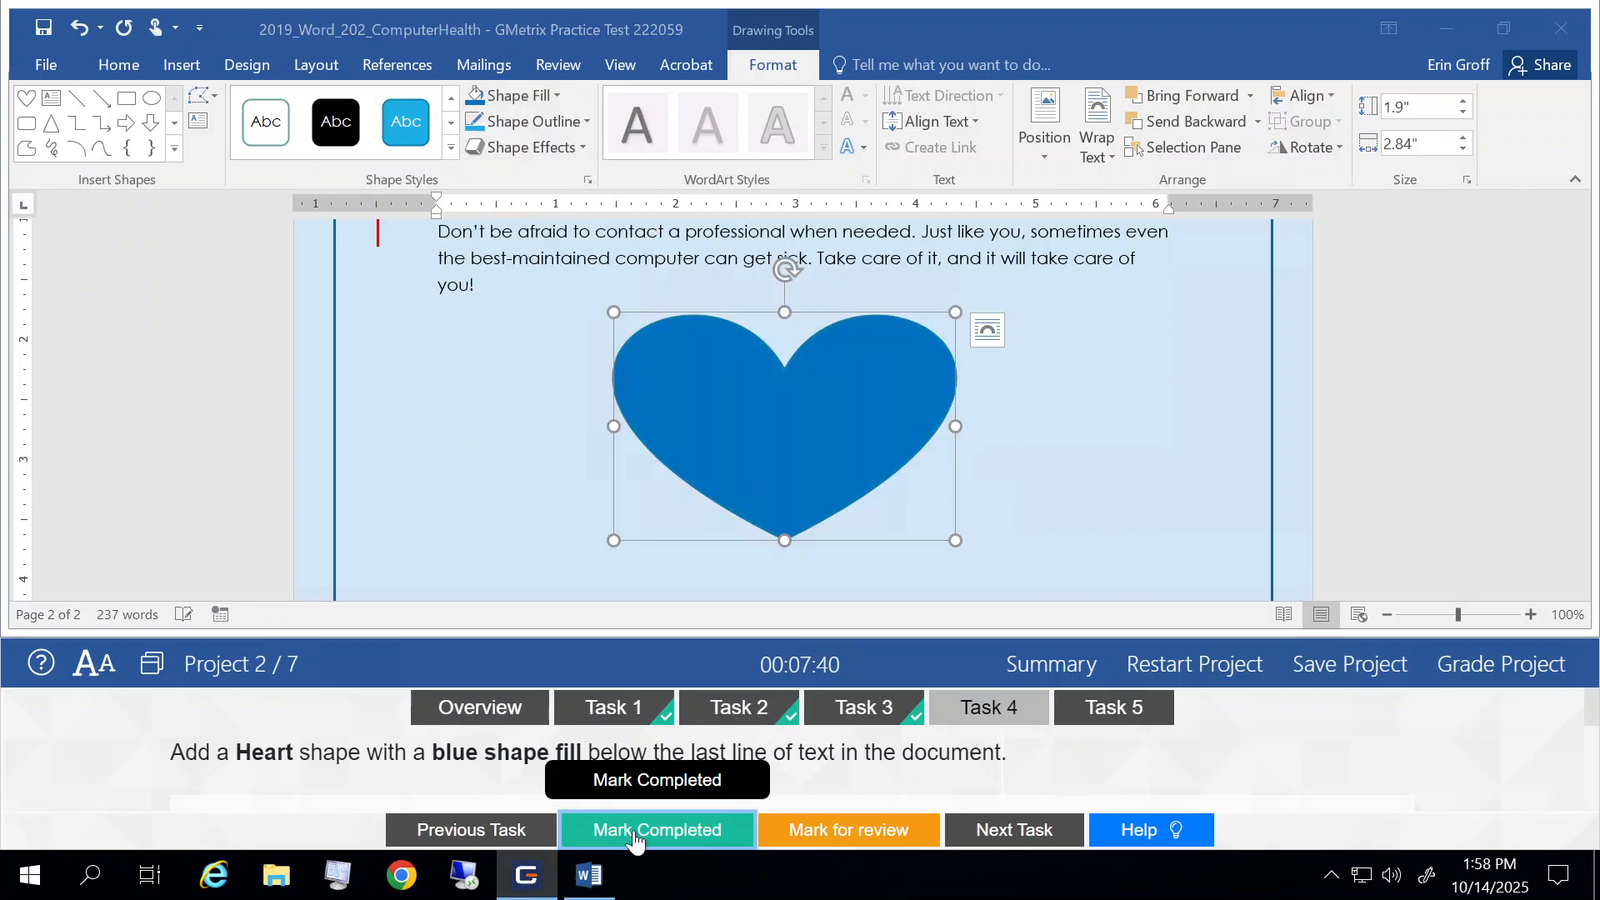
pyautogui.click(1020, 832)
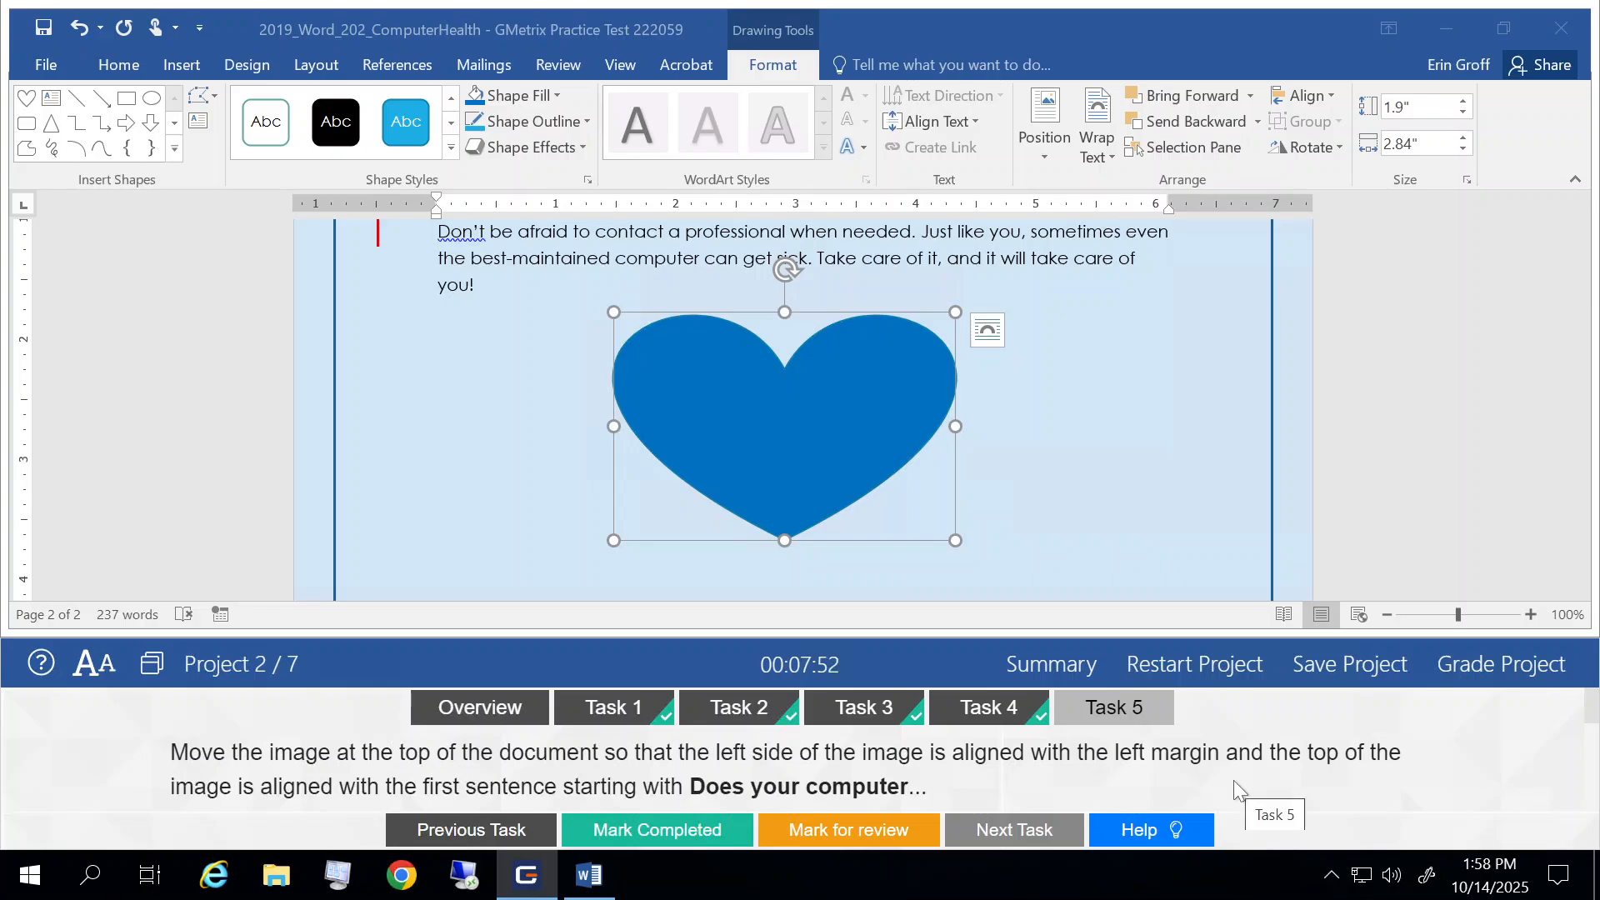
pyautogui.scroll(-1, 1233, 780)
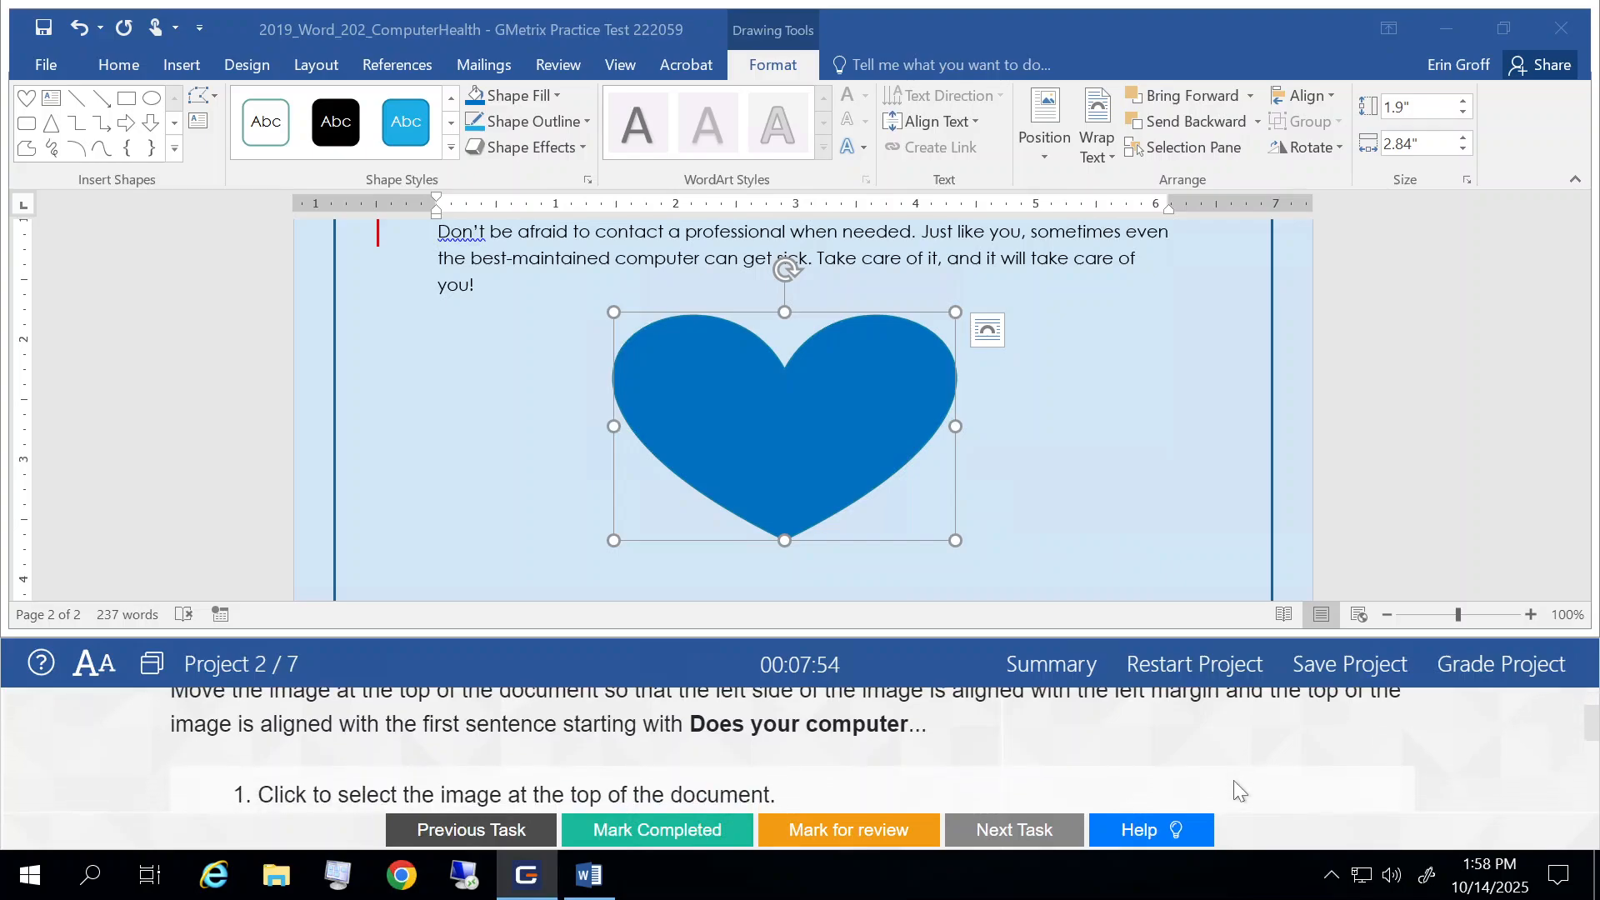
# Step: Move the stethoscope image at the top of the document against the left margin, beside the opening paragraphs
pyautogui.scroll(-1, 1234, 784)
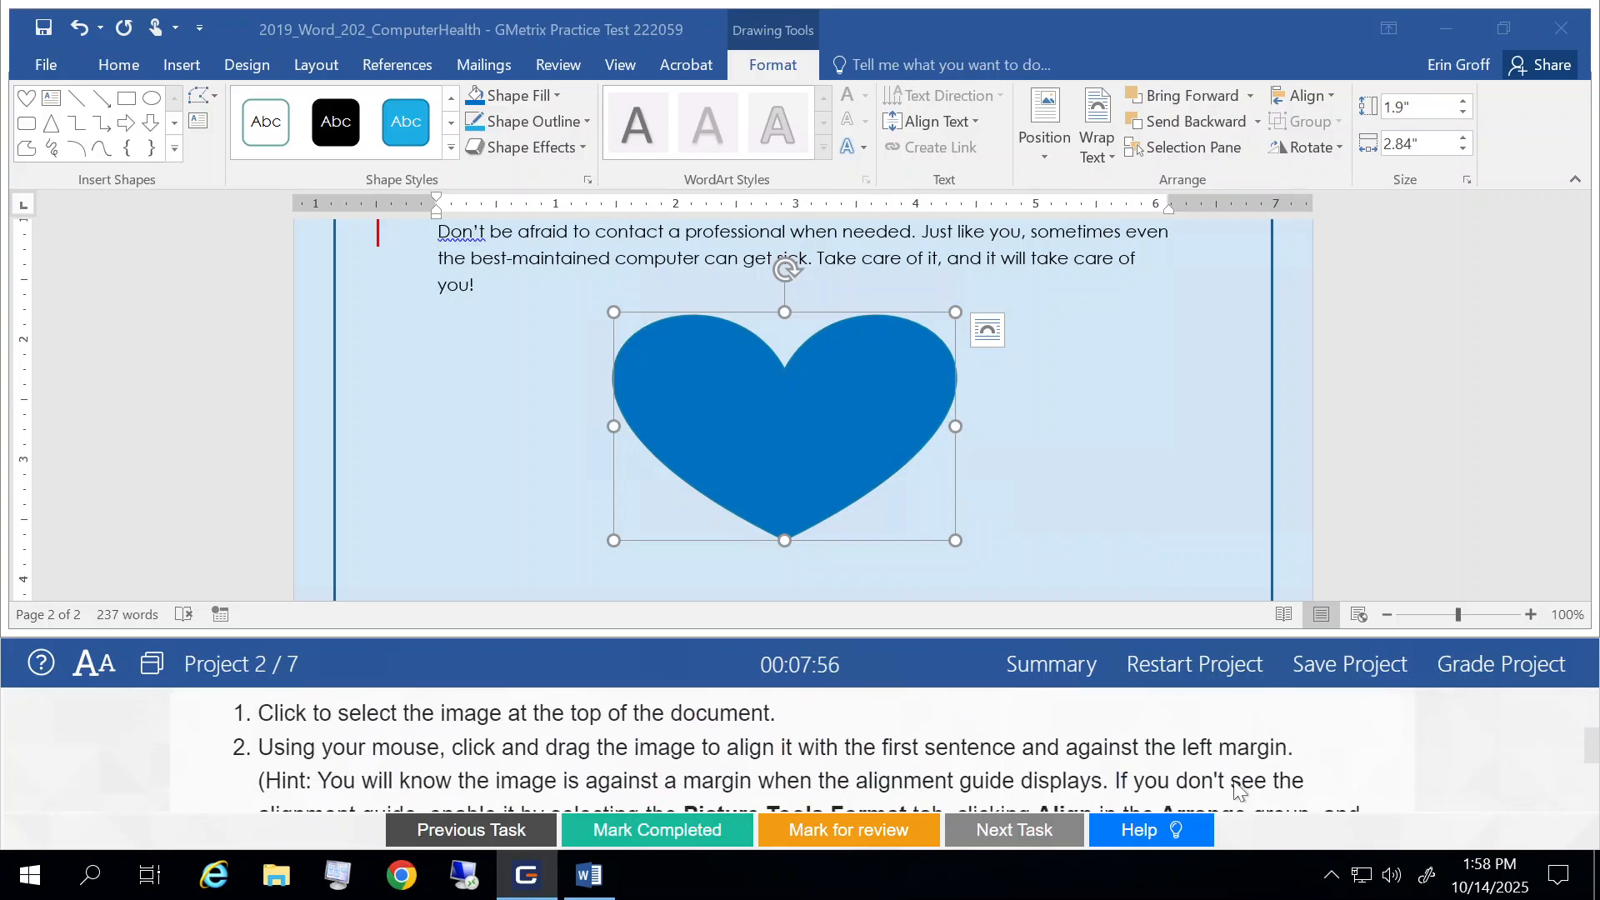
pyautogui.click(964, 369)
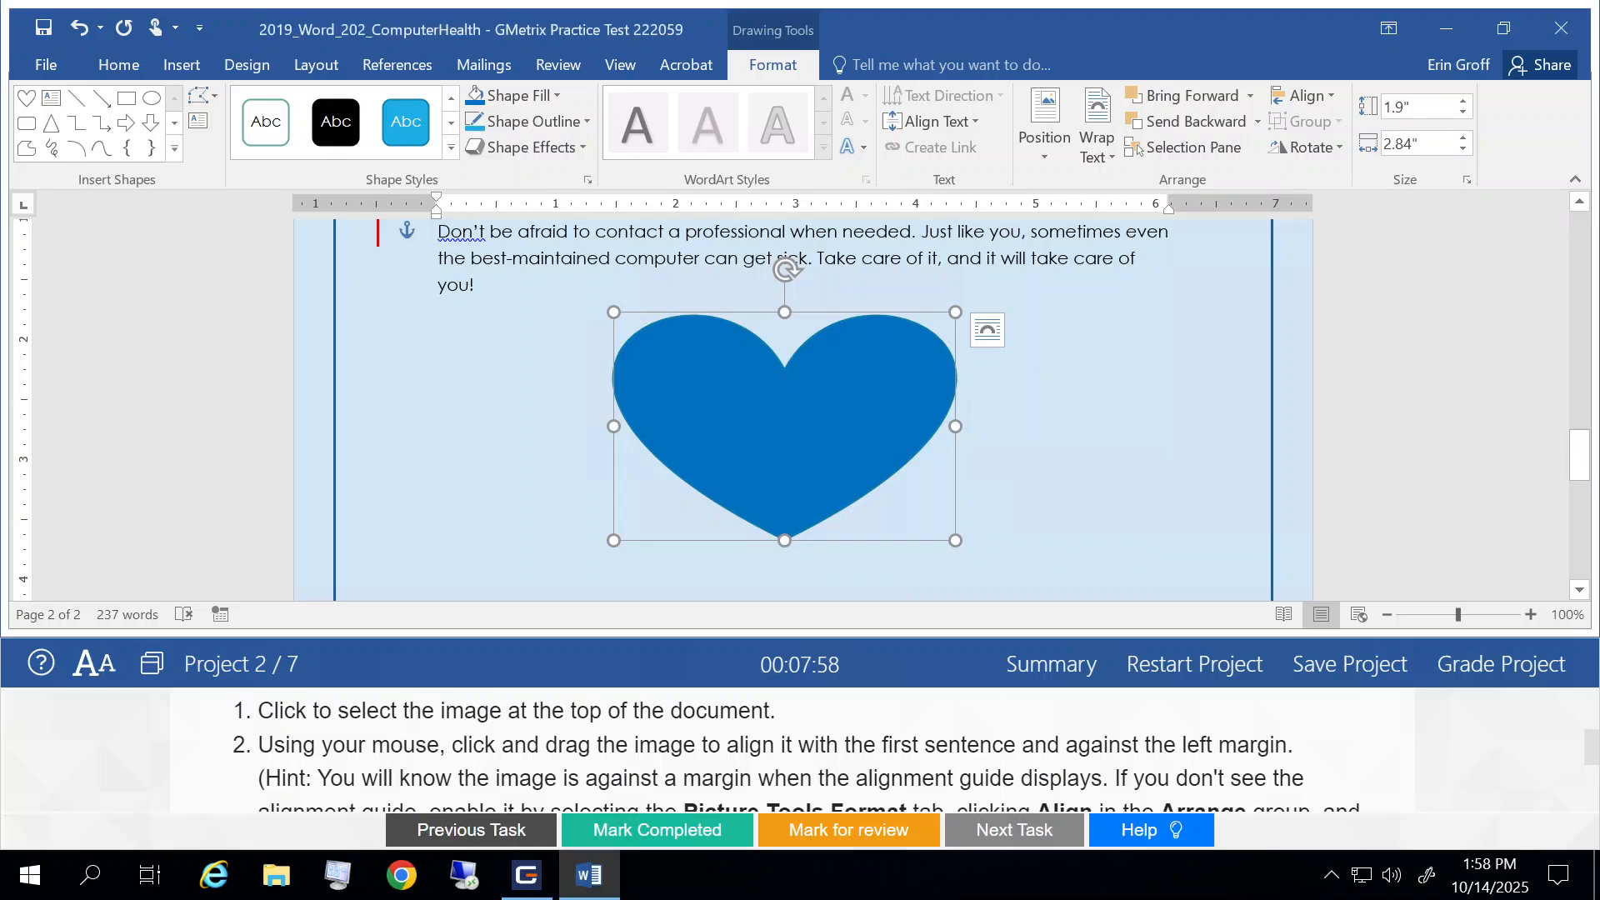
pyautogui.scroll(15, 963, 368)
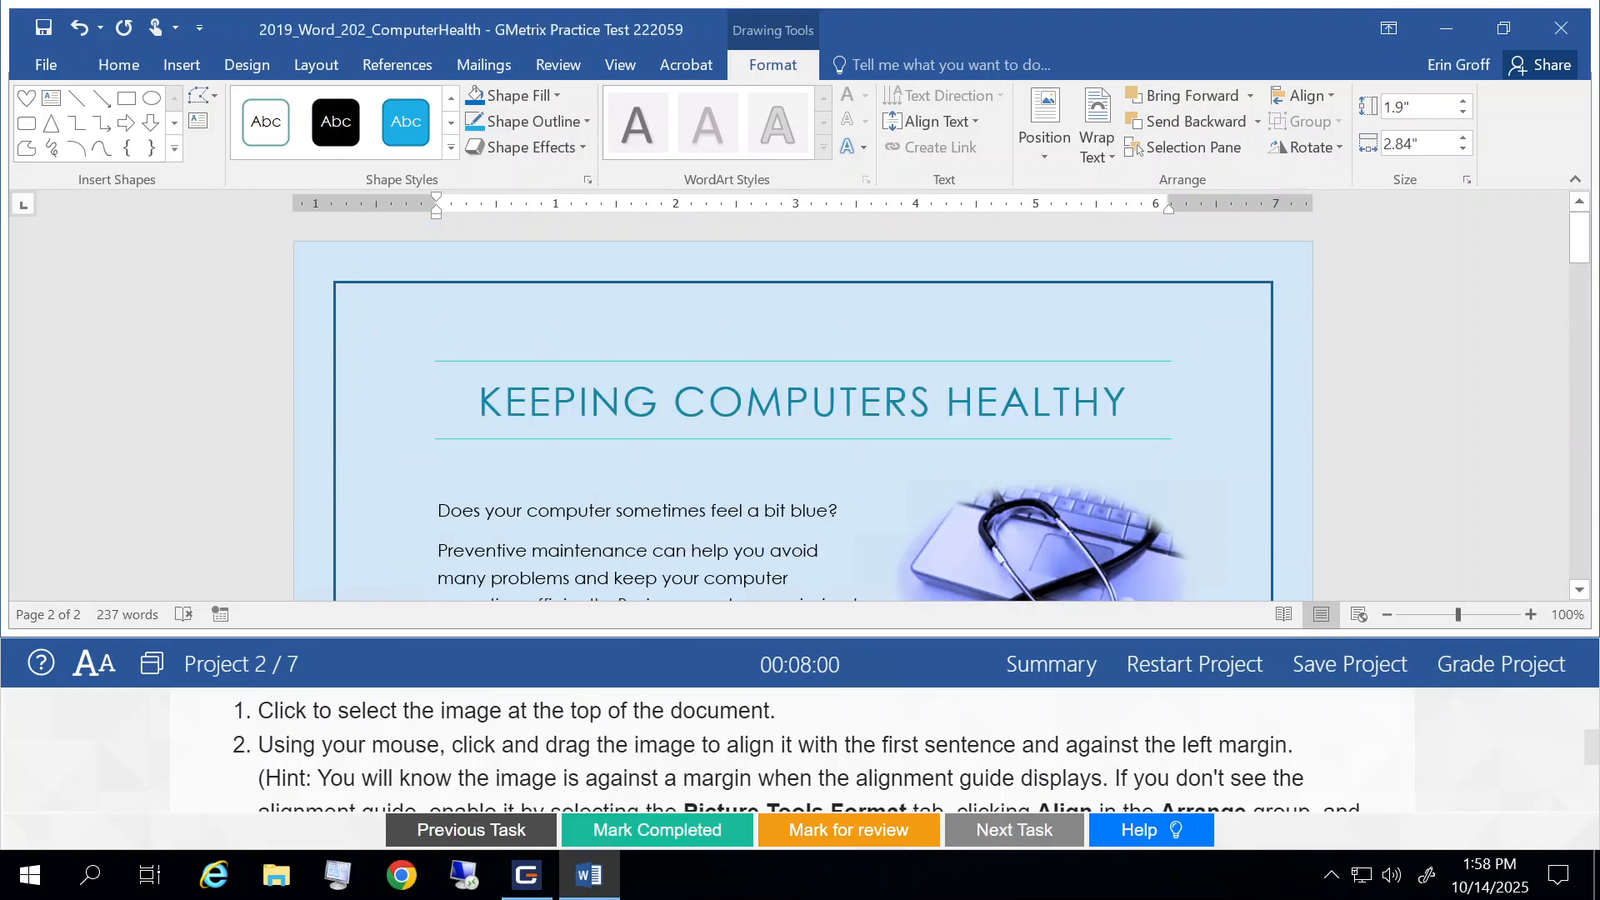
pyautogui.scroll(-3, 1077, 355)
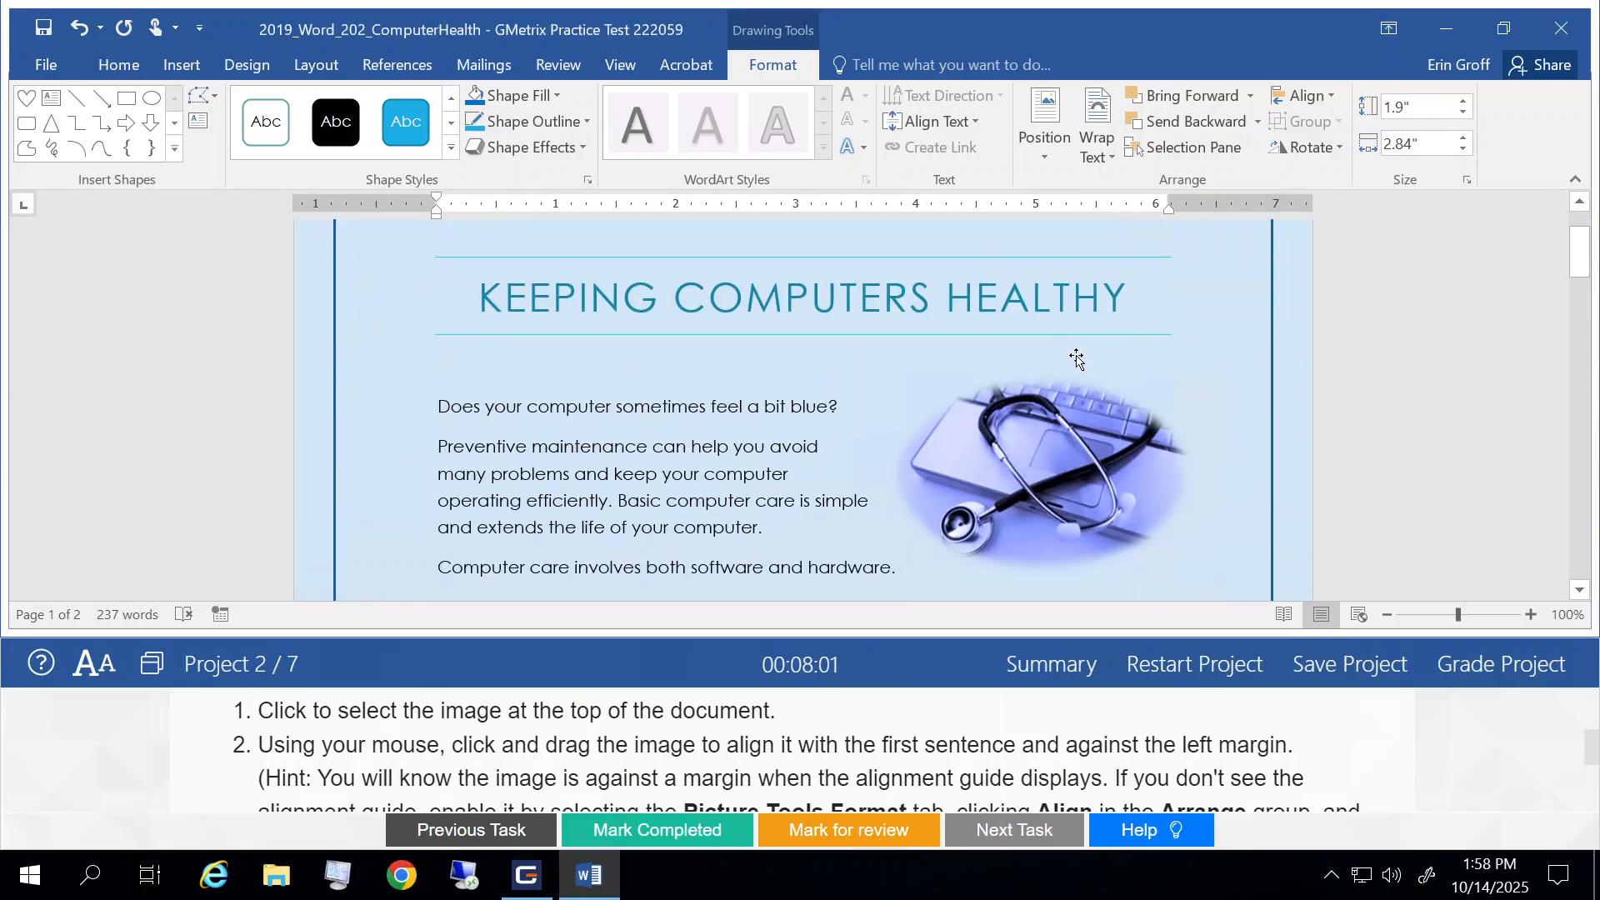
pyautogui.click(1072, 403)
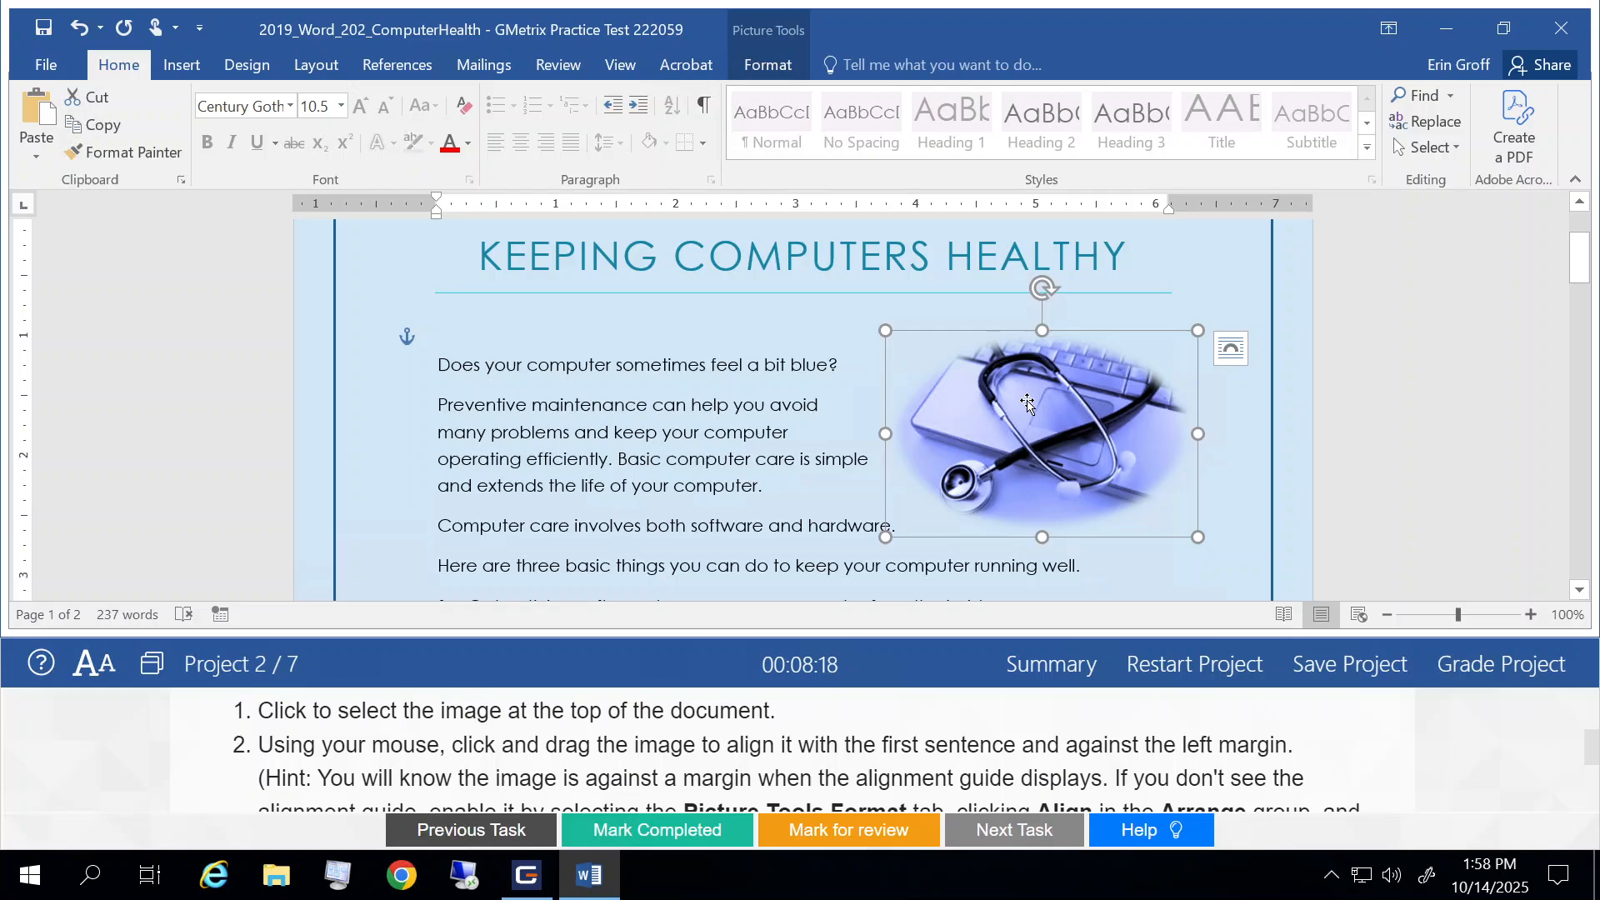
pyautogui.moveTo(1027, 403); pyautogui.dragTo(585, 379)
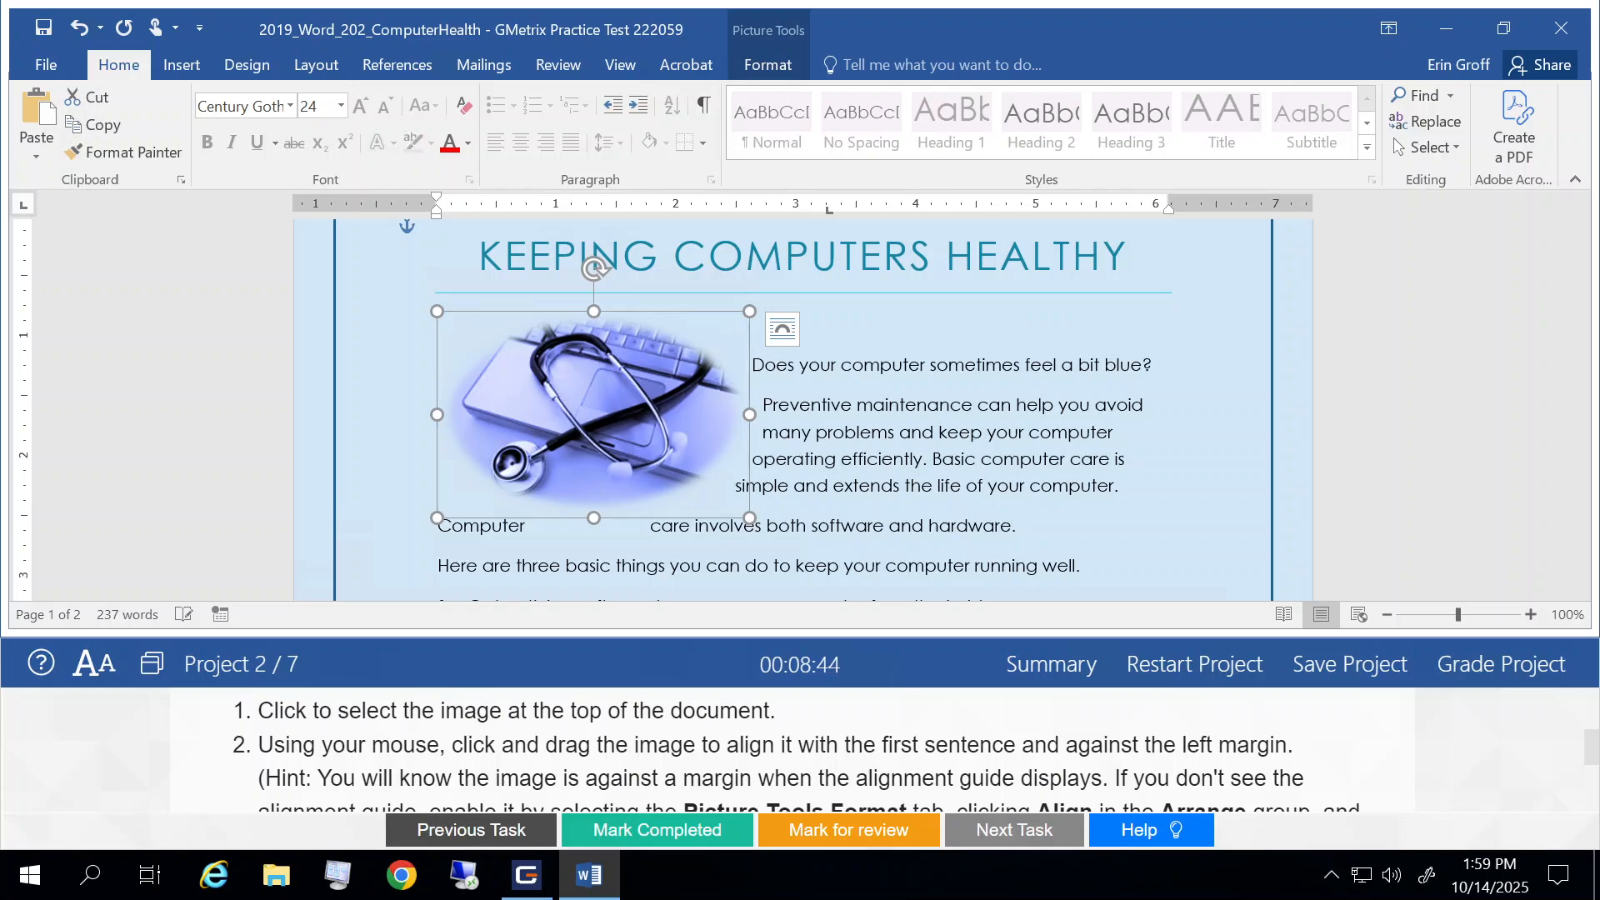
# Step: Check whether Use Alignment Guides is enabled in the image's alignment options
pyautogui.scroll(-2, 999, 771)
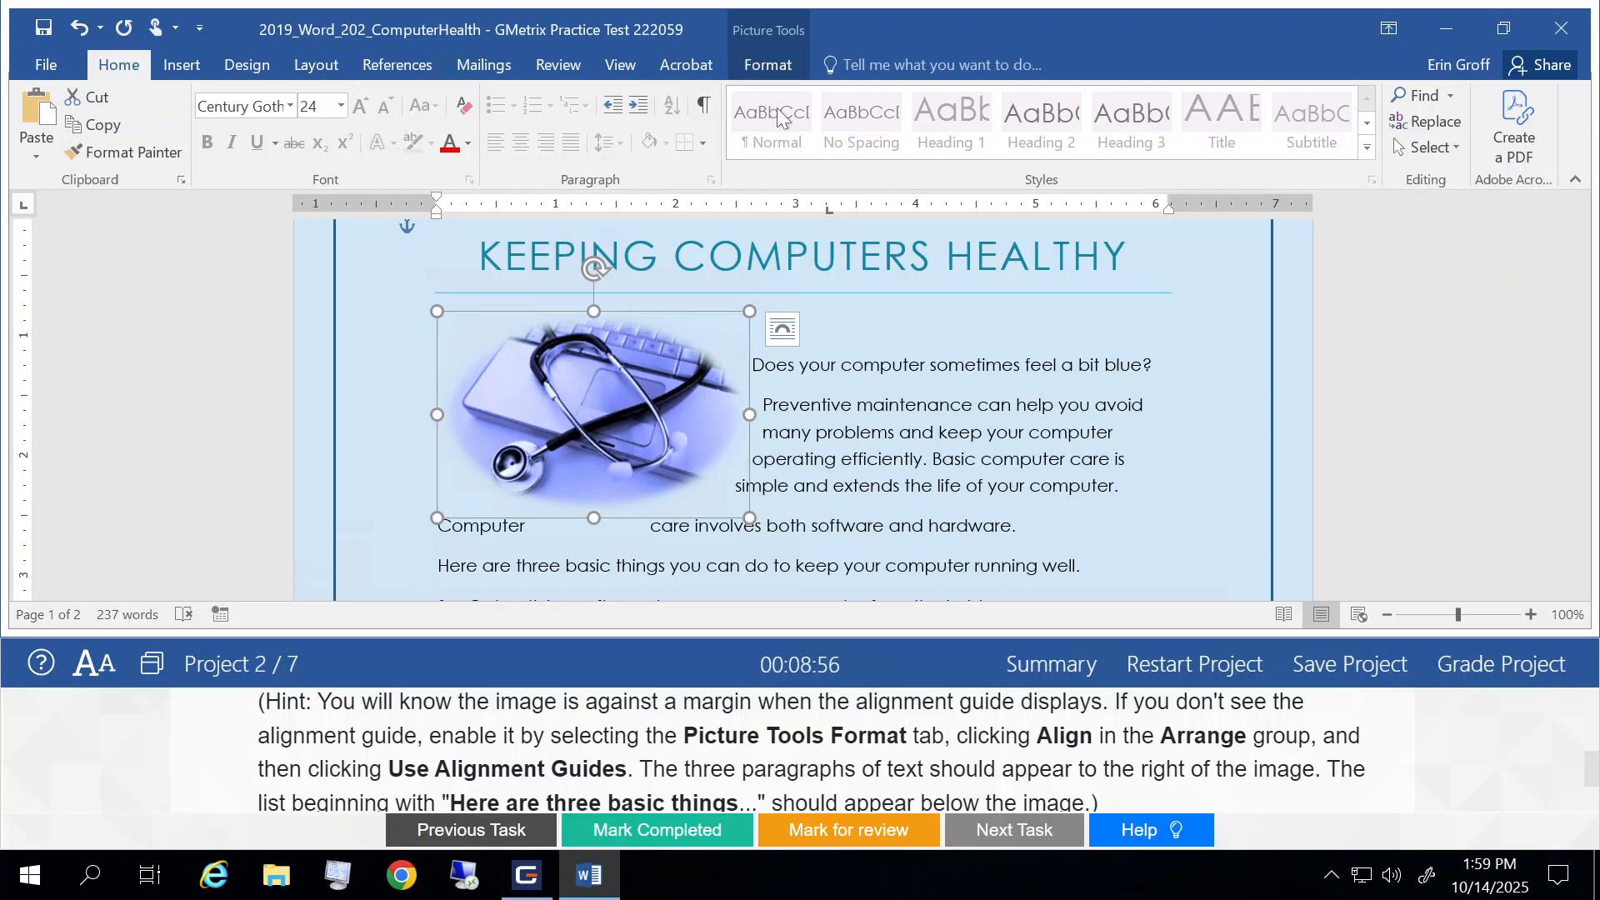
pyautogui.click(755, 68)
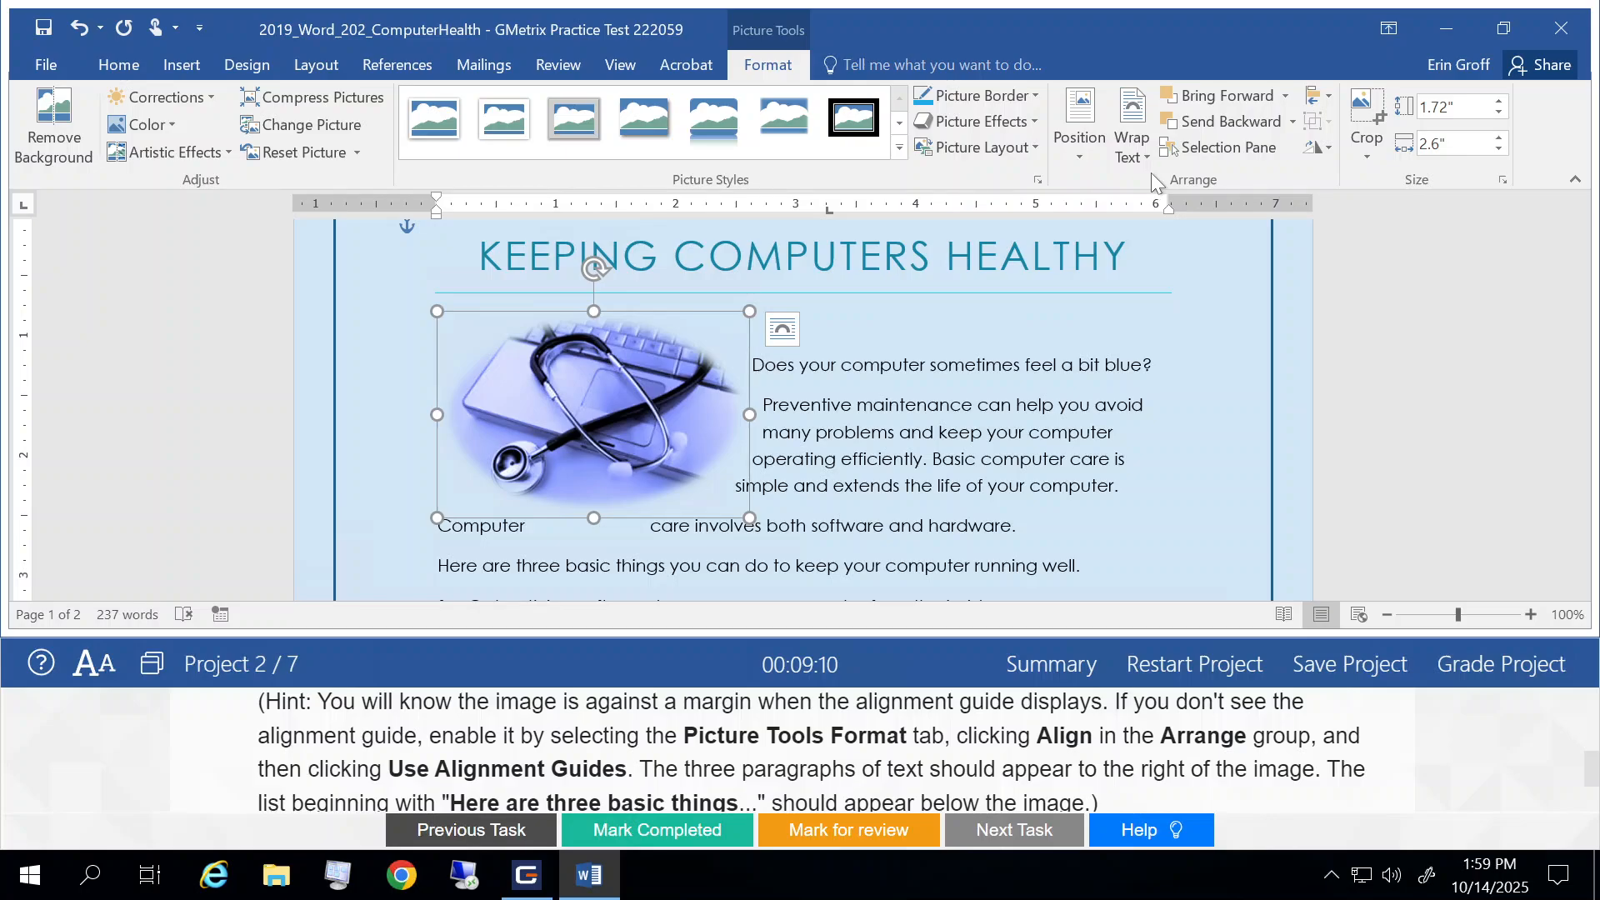
pyautogui.click(1331, 102)
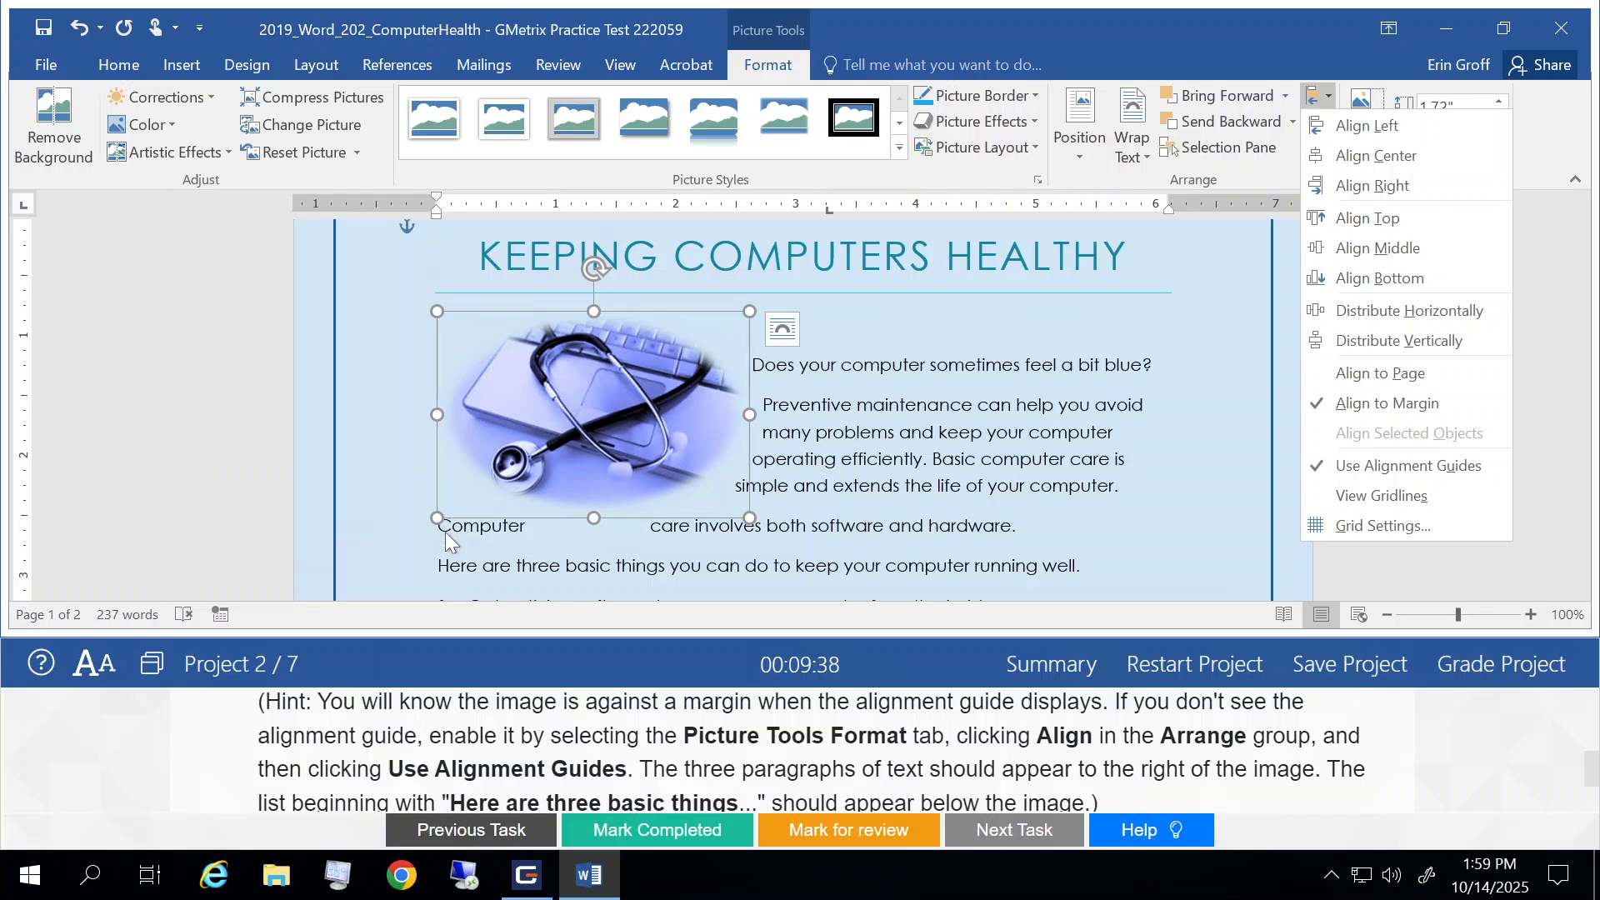
pyautogui.click(596, 411)
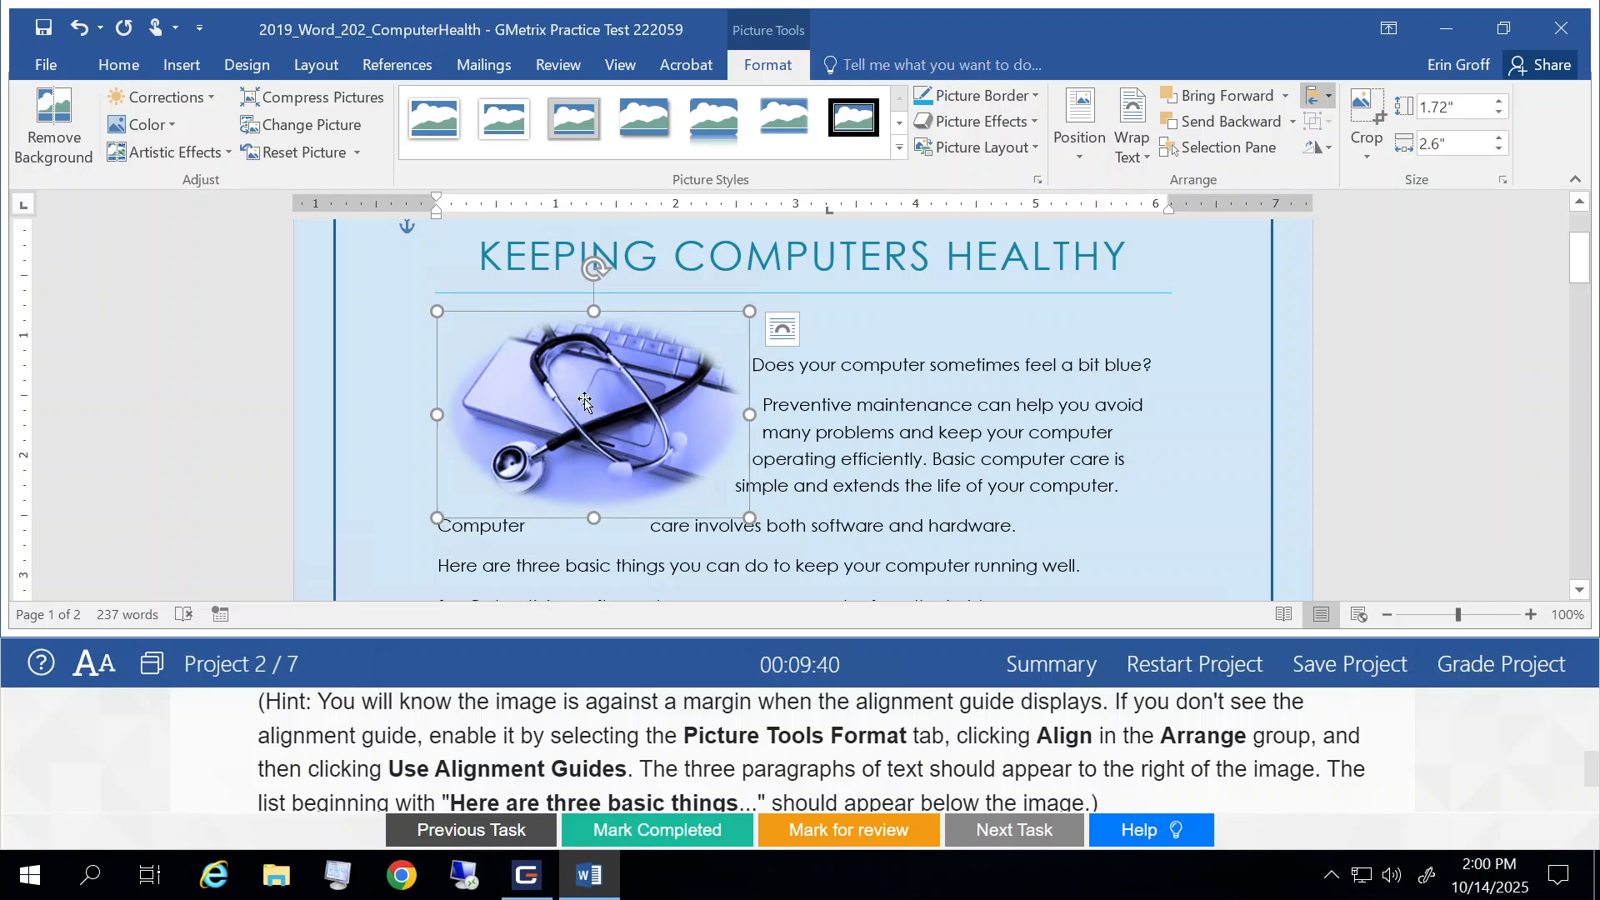
# Step: Lower the image along the left margin to align its top with the sentence starting "Does your computer", and deselect it
pyautogui.moveTo(583, 401); pyautogui.dragTo(583, 414)
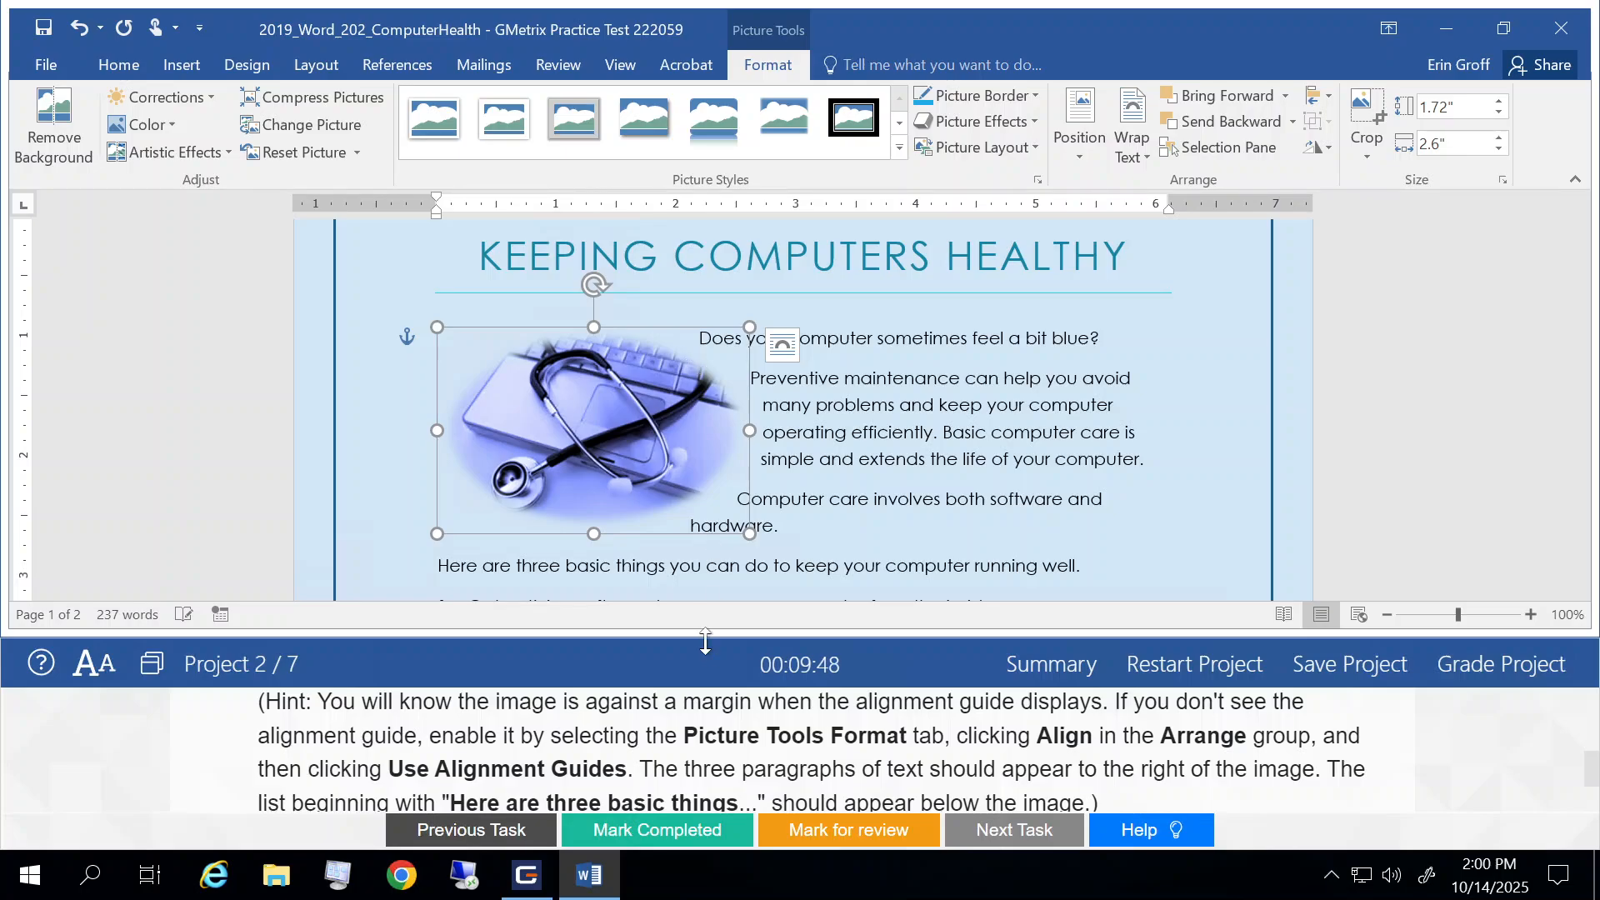
pyautogui.scroll(-2, 907, 755)
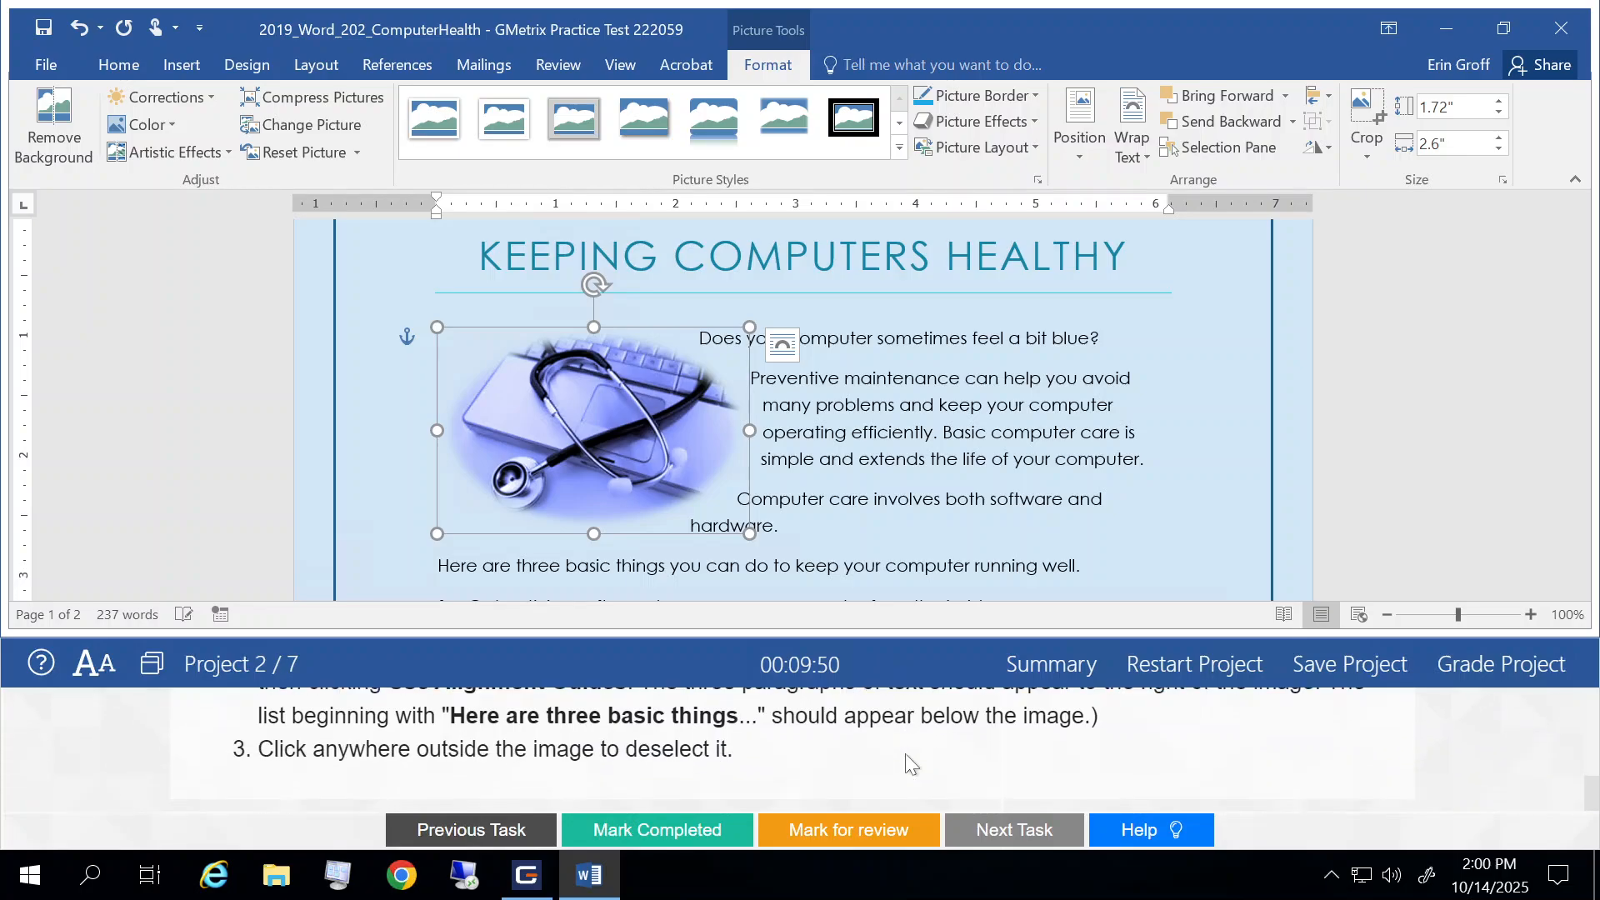
pyautogui.click(989, 378)
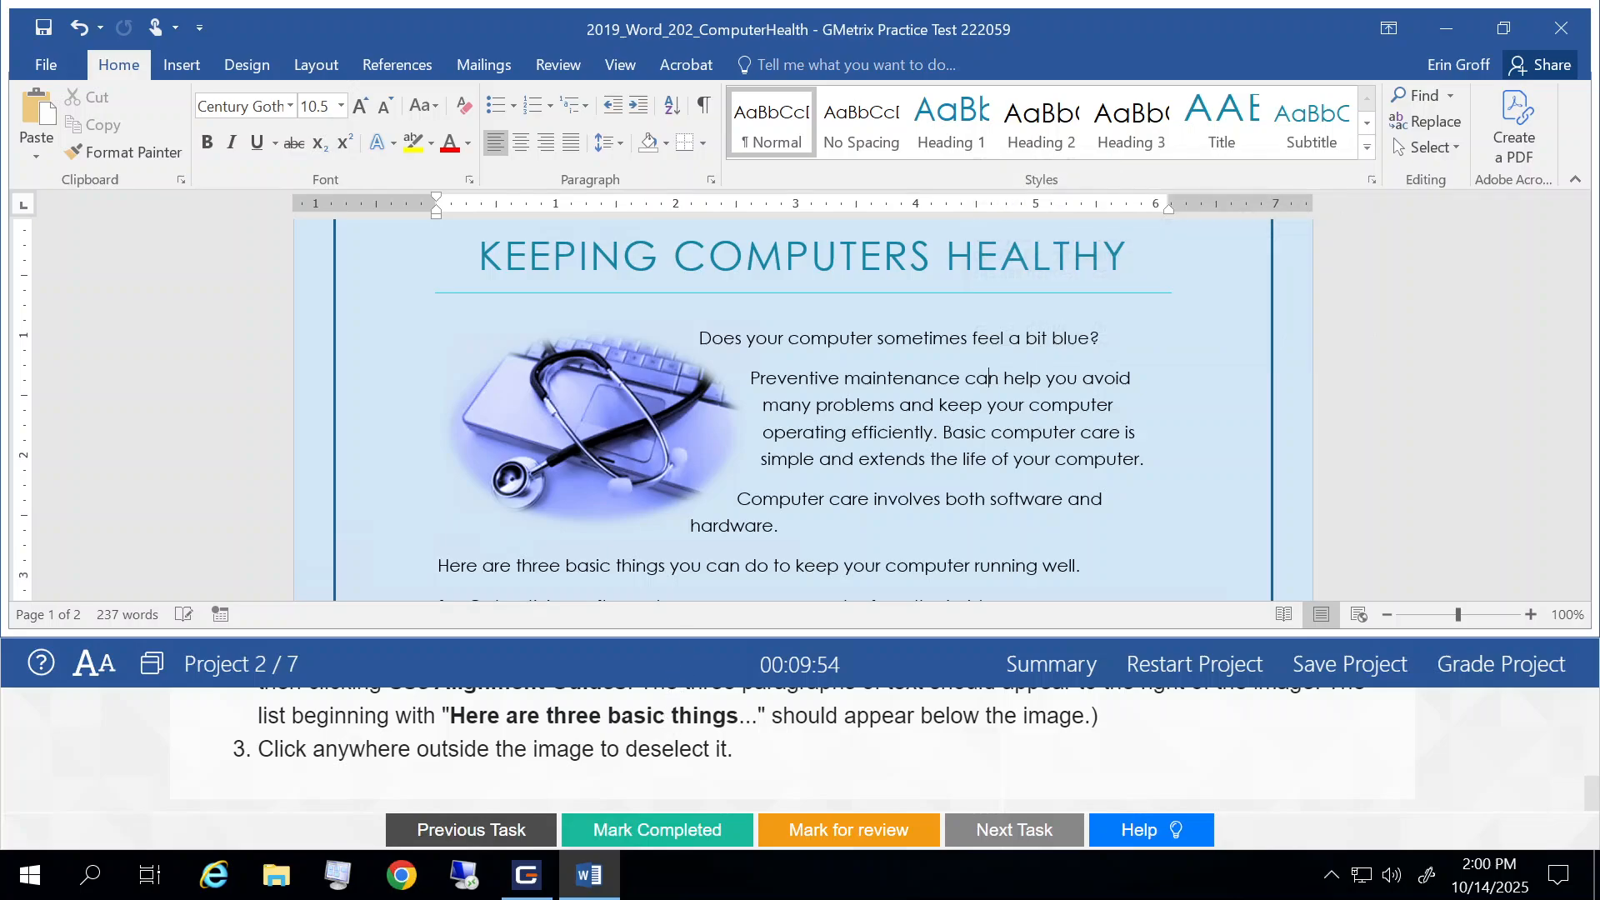
# Step: Mark Task 5 completed and submit Project 2 for grading, continuing to Project 3
pyautogui.click(669, 833)
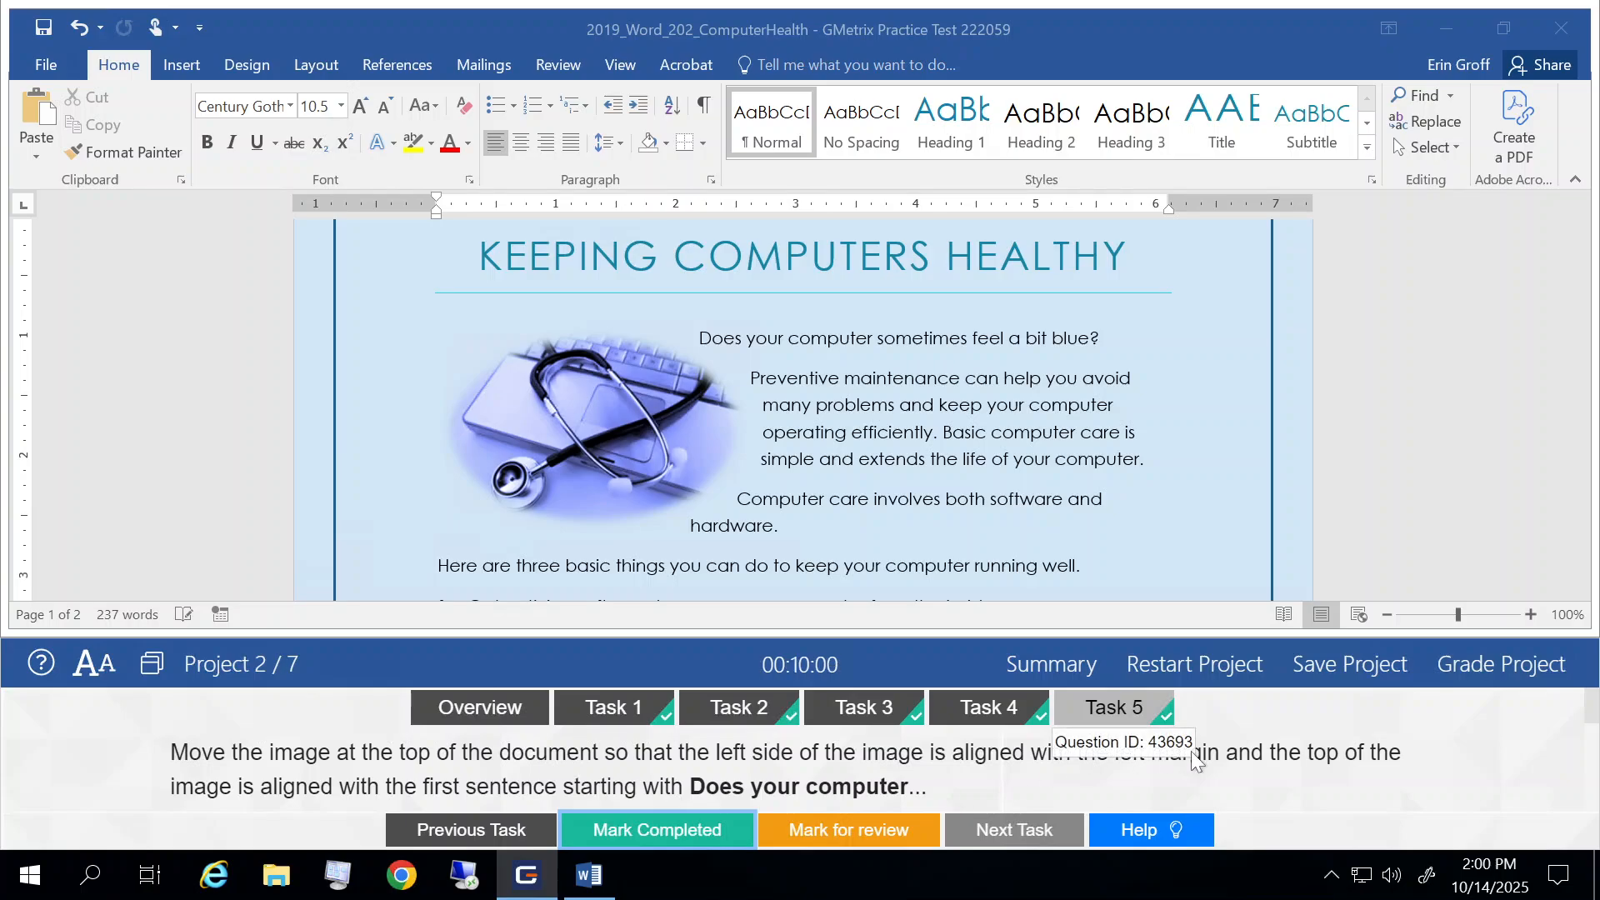
pyautogui.click(1492, 667)
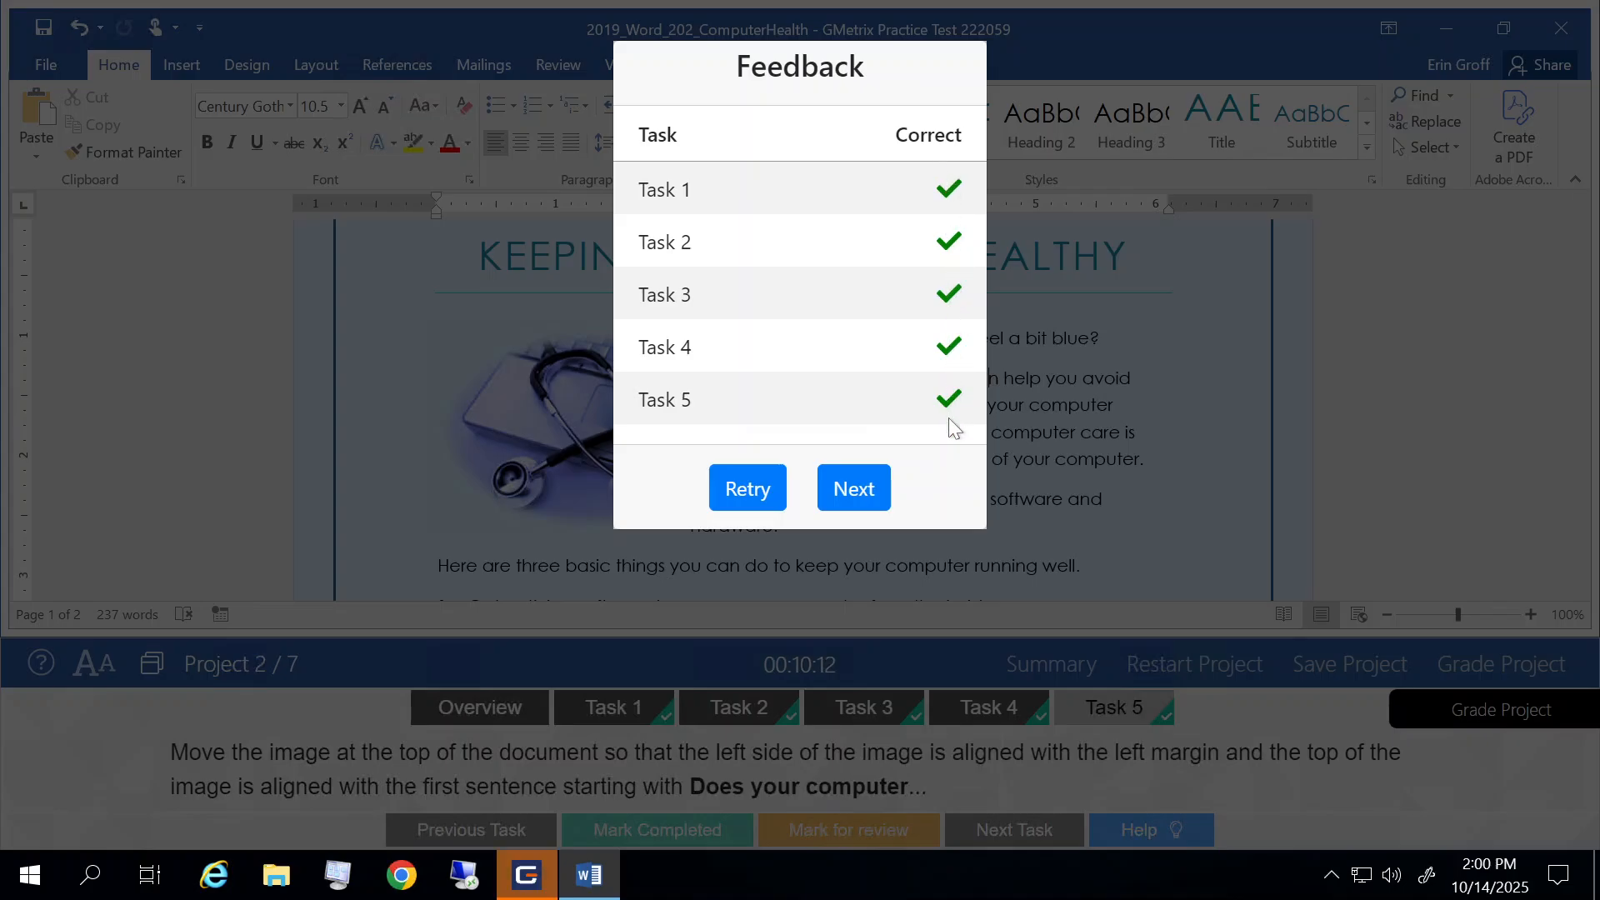
pyautogui.click(851, 491)
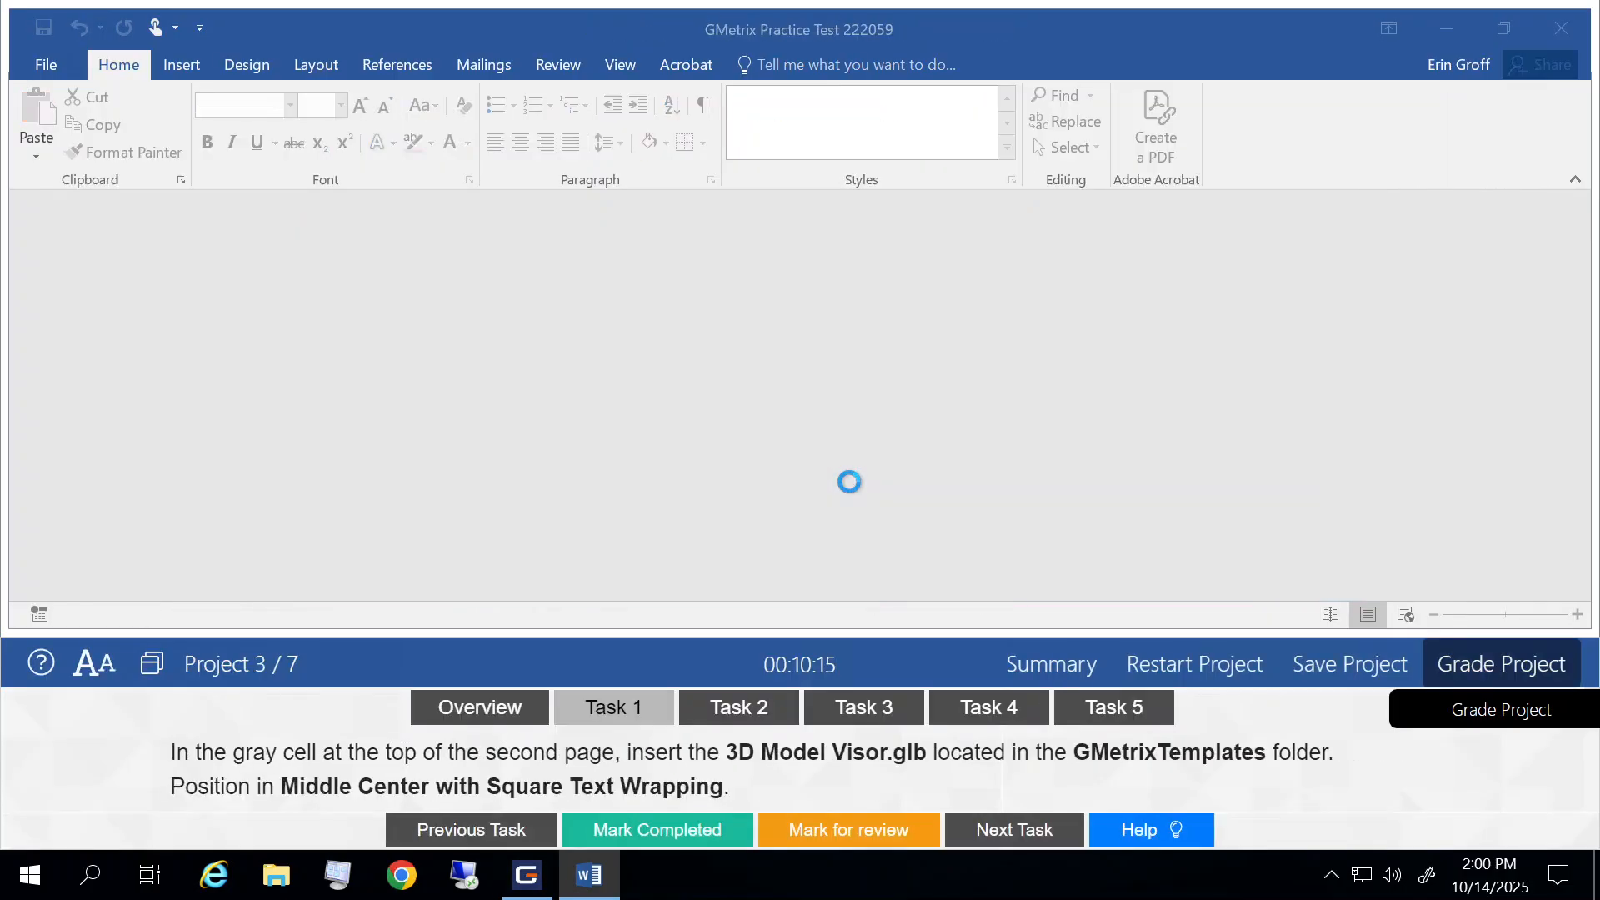